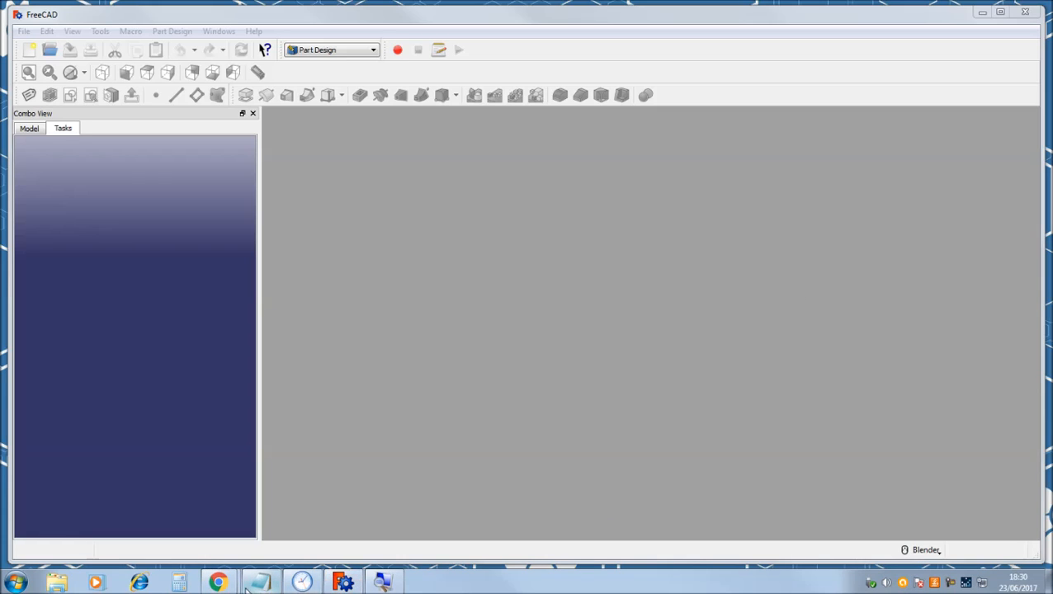
Switch to Chrome and review the "FreeCAD Ferramentas de Desenho Part30" video page, its description and its viewer comments.
{"action": "mouse_move", "coordinate": [218, 583]}
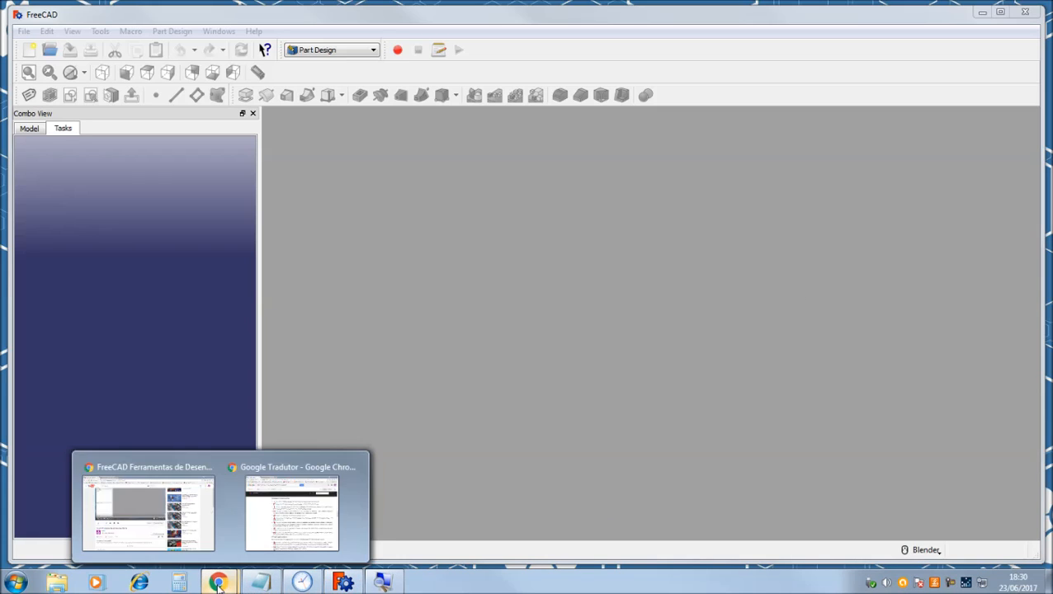
{"action": "left_click", "coordinate": [152, 518]}
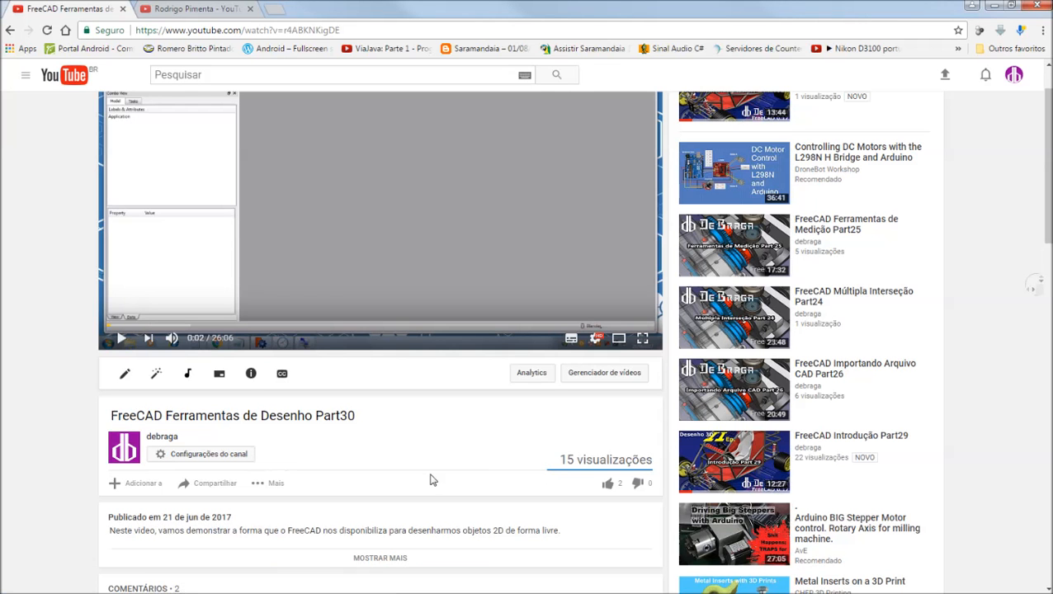
{"action": "scroll", "coordinate": [431, 479], "scroll_direction": "down", "scroll_amount": 3}
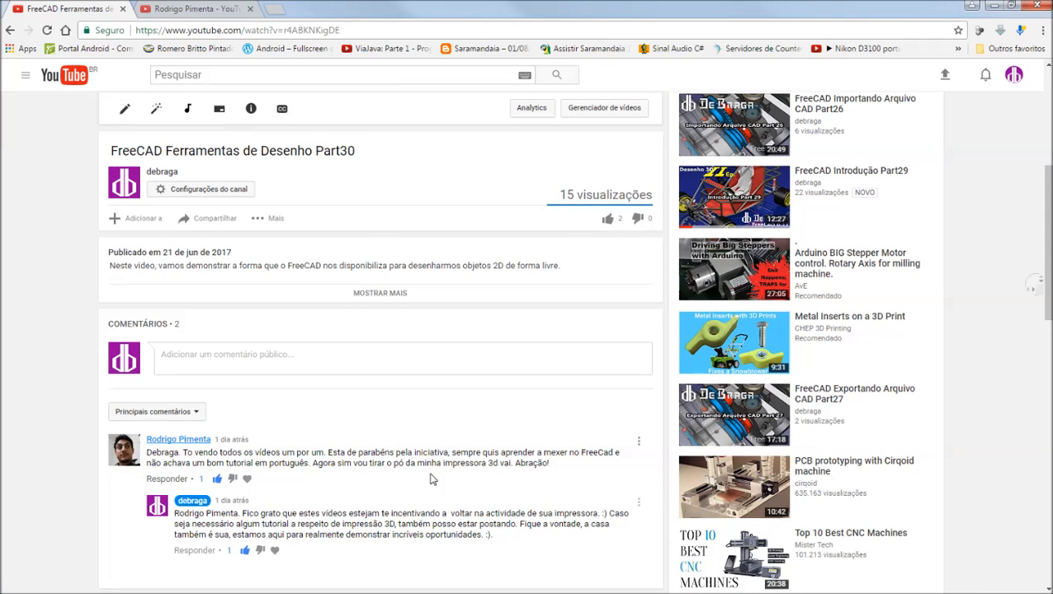
{"action": "scroll", "coordinate": [431, 480], "scroll_direction": "up", "scroll_amount": 2}
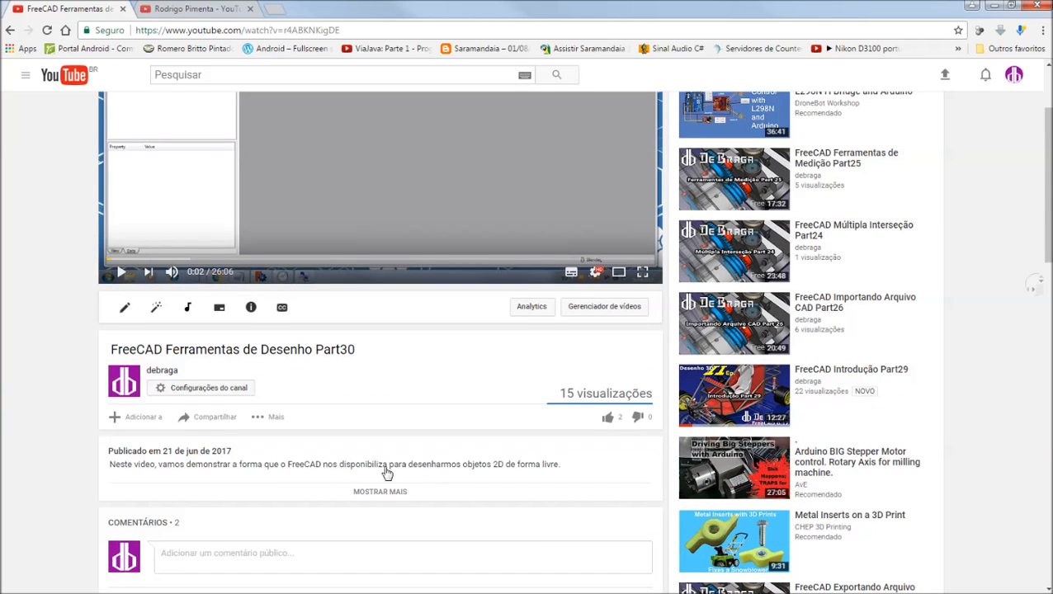
{"action": "scroll", "coordinate": [349, 397], "scroll_direction": "up", "scroll_amount": 1}
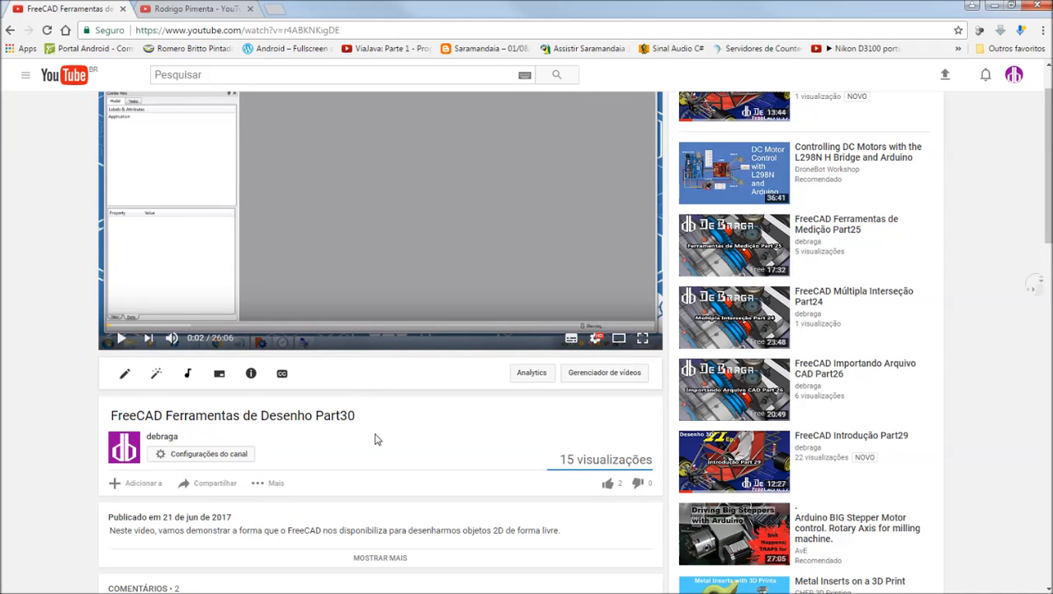
{"action": "scroll", "coordinate": [376, 439], "scroll_direction": "up", "scroll_amount": 1}
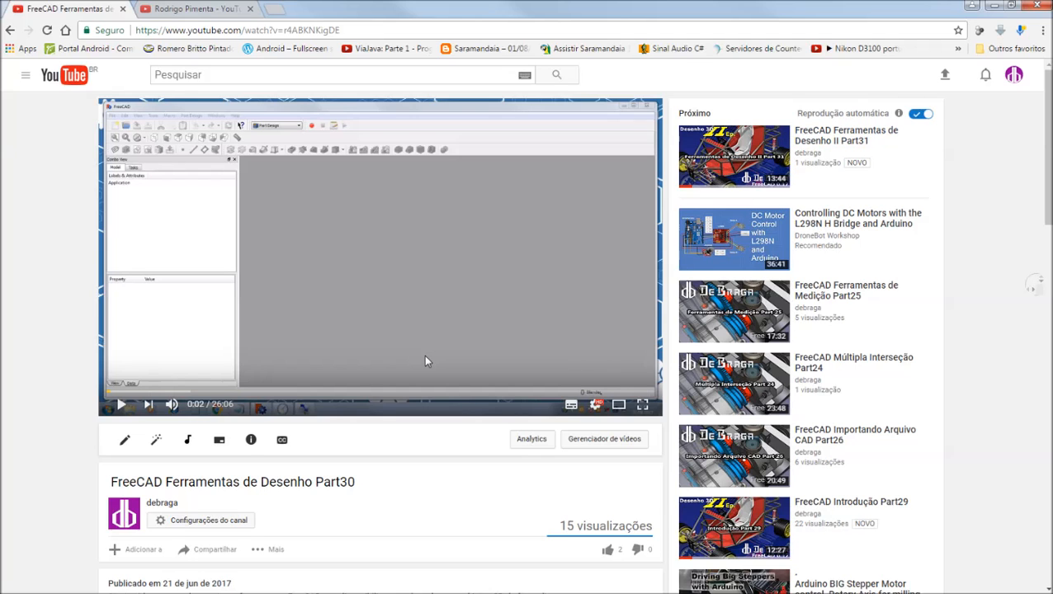
{"action": "scroll", "coordinate": [425, 360], "scroll_direction": "down", "scroll_amount": 1}
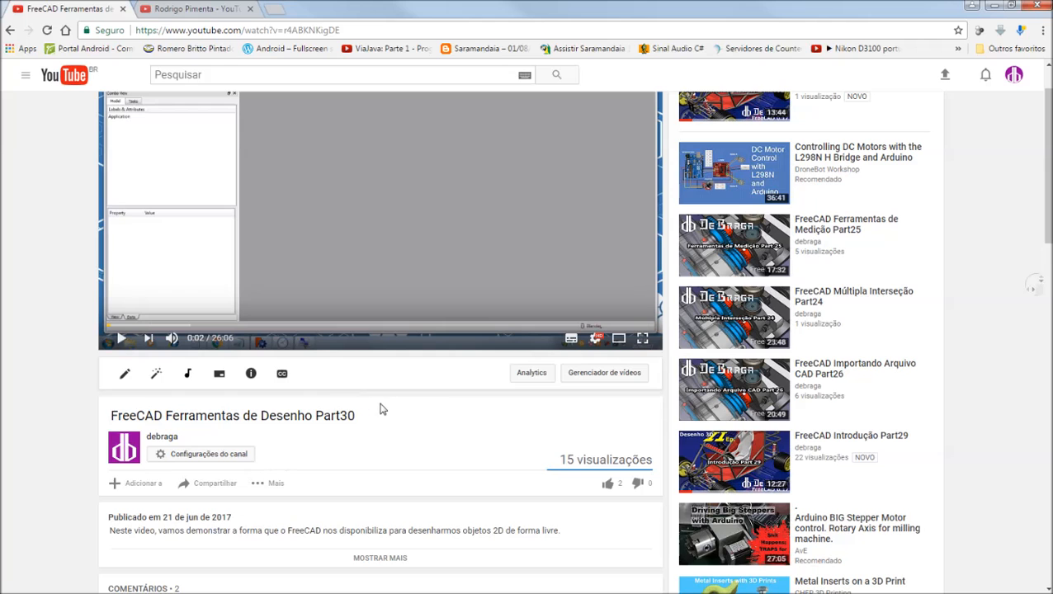
{"action": "scroll", "coordinate": [404, 434], "scroll_direction": "down", "scroll_amount": 4}
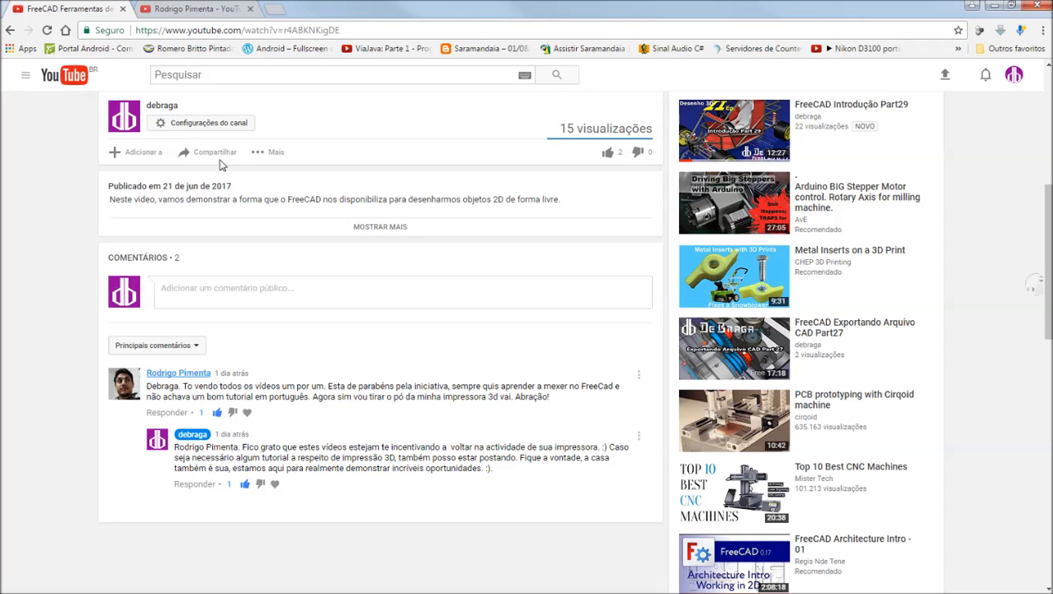
Examine the commenter's YouTube channel, covering the liked videos, subscriptions and created playlists, including the Maverick Hunter playlist.
{"action": "left_click", "coordinate": [178, 8]}
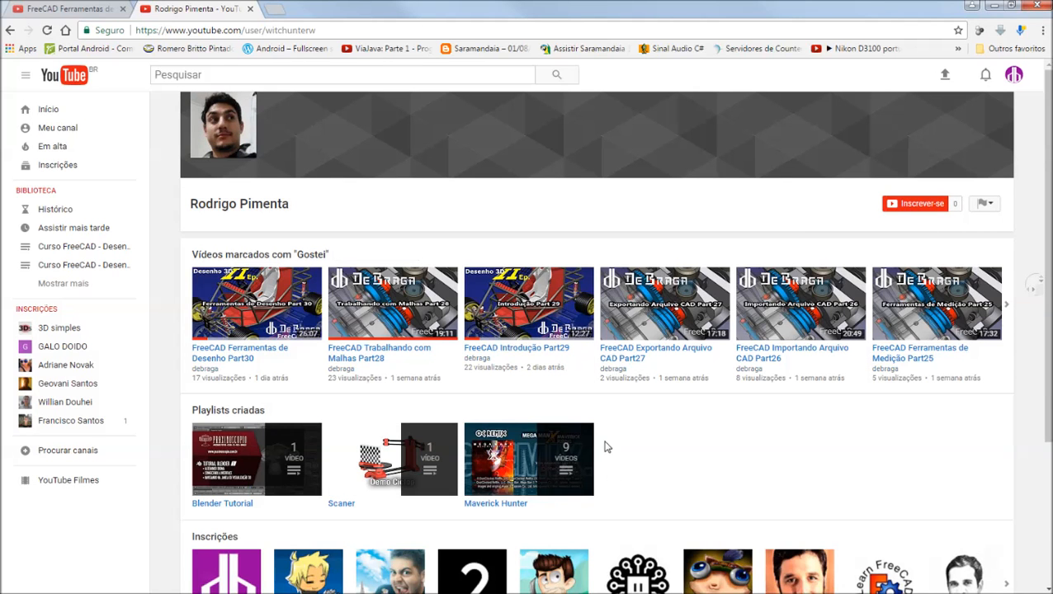
{"action": "scroll", "coordinate": [610, 442], "scroll_direction": "down", "scroll_amount": 2}
{"action": "mouse_move", "coordinate": [554, 333]}
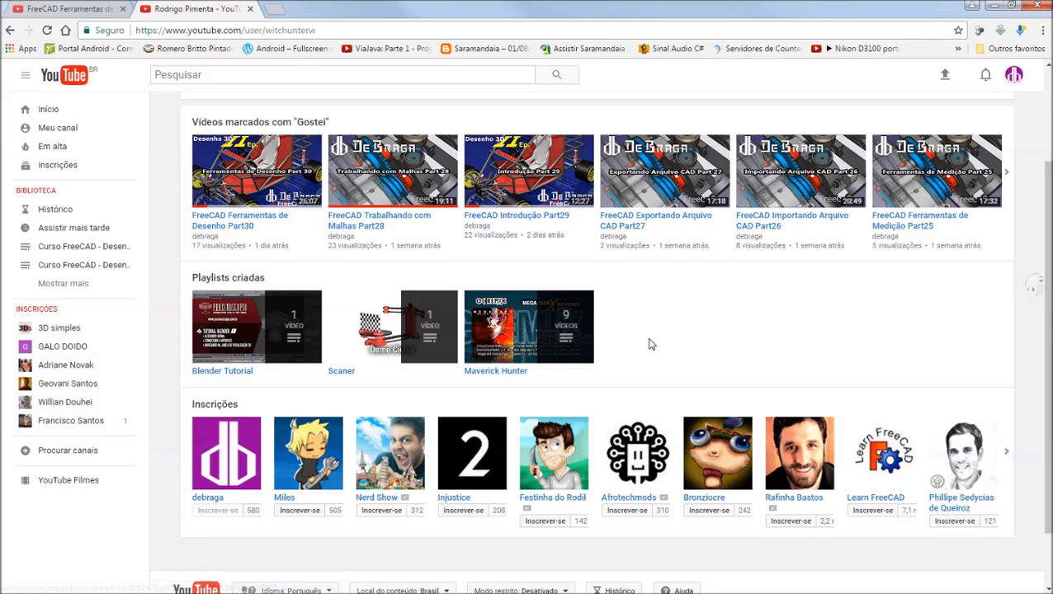
{"action": "left_click", "coordinate": [505, 372]}
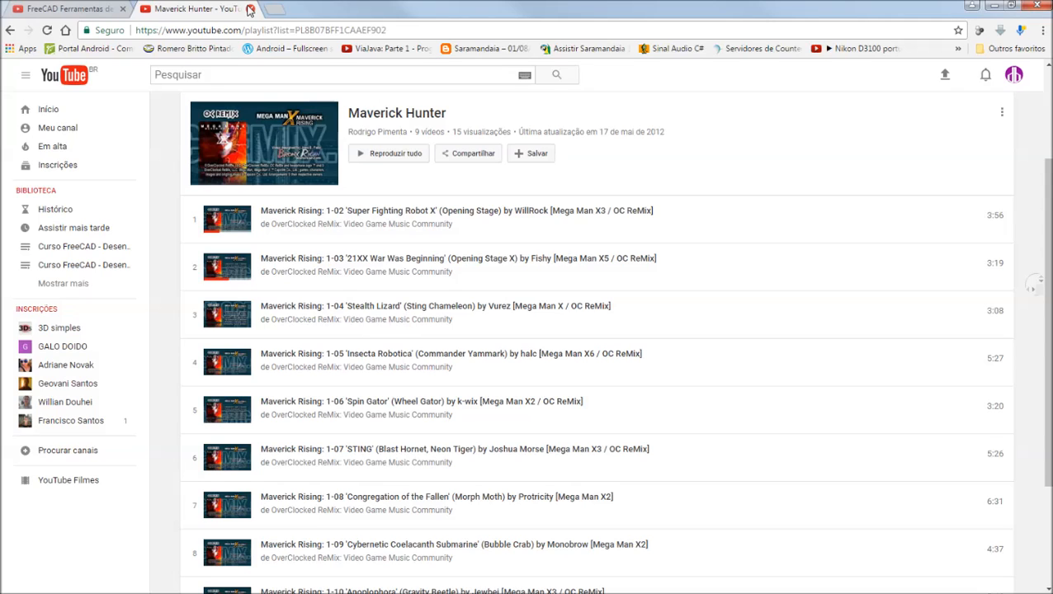
{"action": "left_click", "coordinate": [12, 31]}
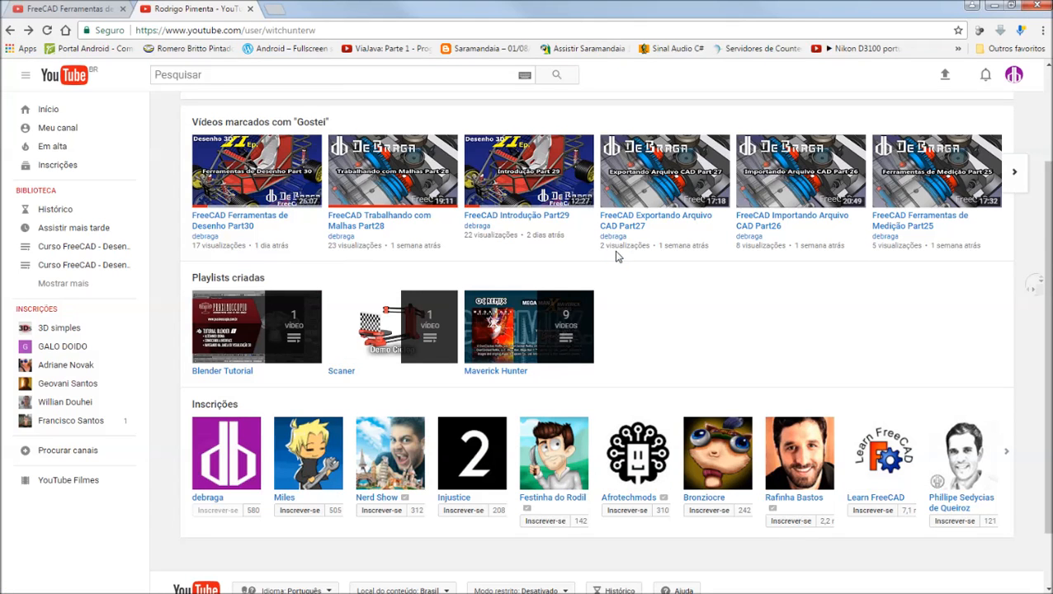
{"action": "mouse_move", "coordinate": [424, 329]}
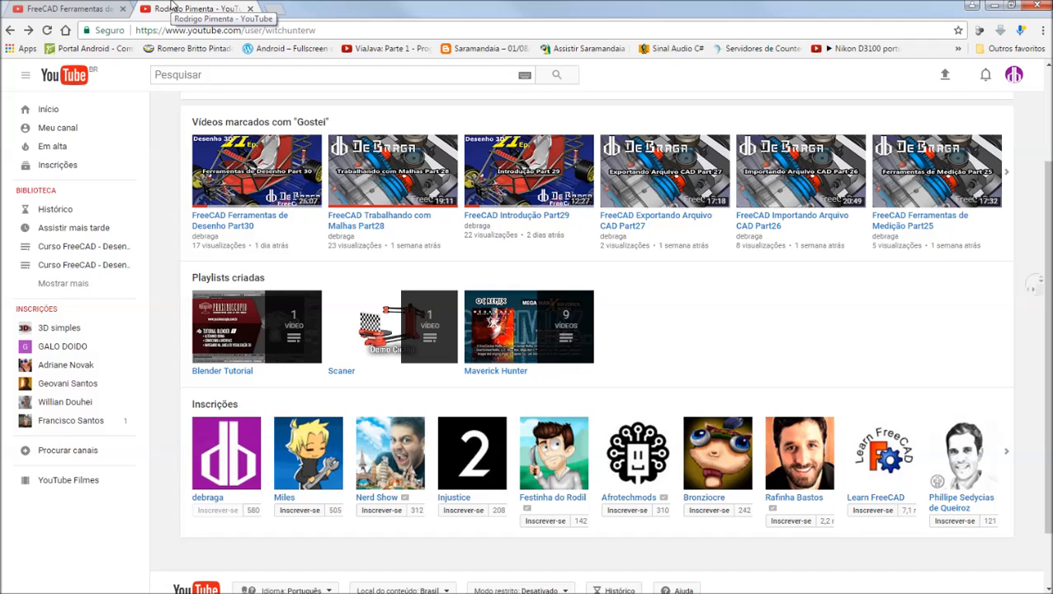
Compare the comment thread on the FreeCAD Part30 video with the commenter's channel and reread the comment and reply.
{"action": "left_click", "coordinate": [73, 7]}
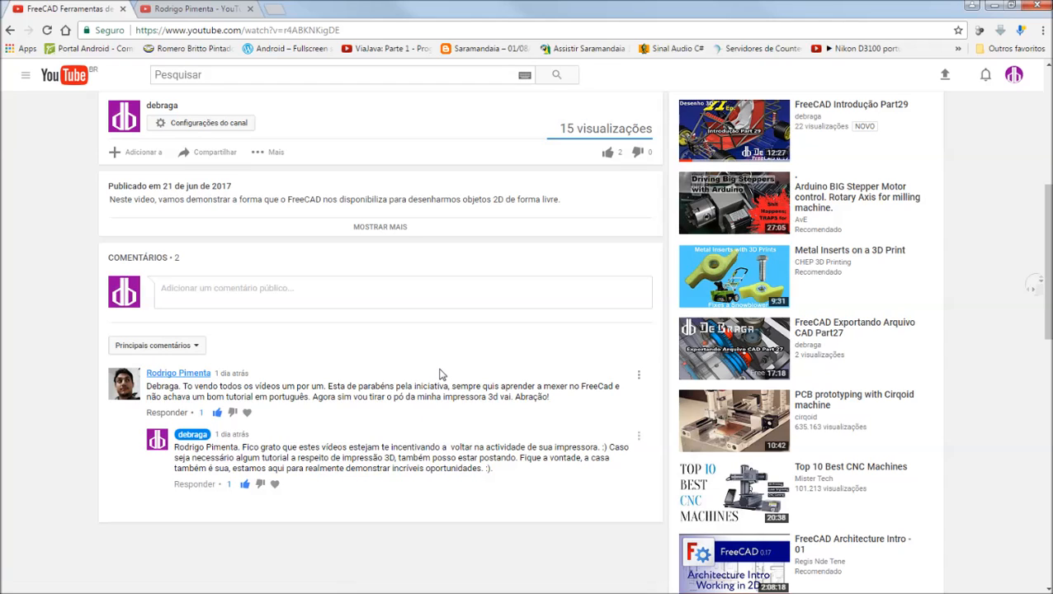
{"action": "left_click", "coordinate": [186, 8]}
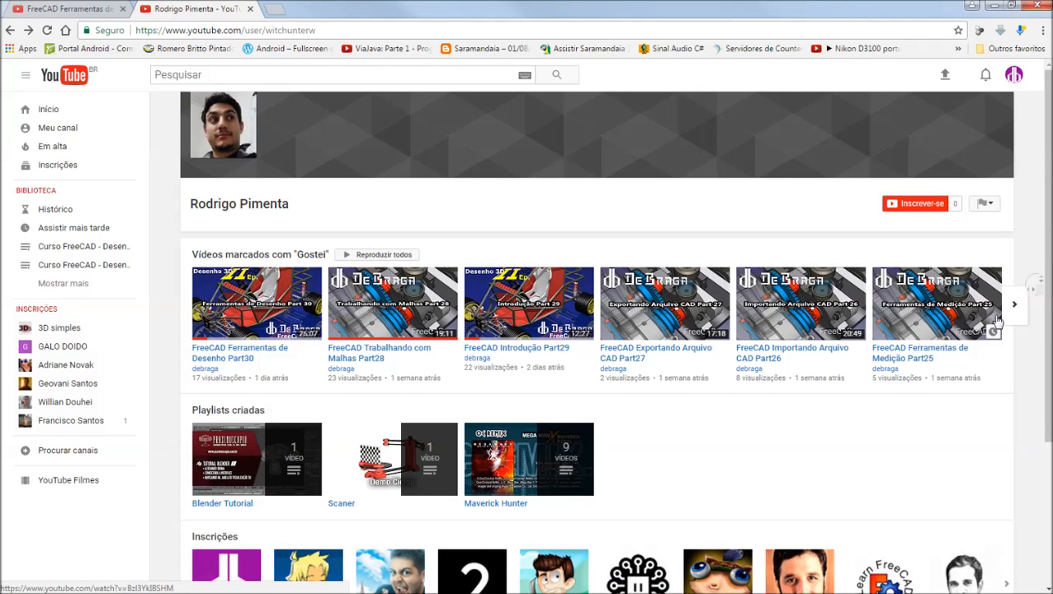
{"action": "left_click", "coordinate": [66, 9]}
{"action": "mouse_move", "coordinate": [190, 404]}
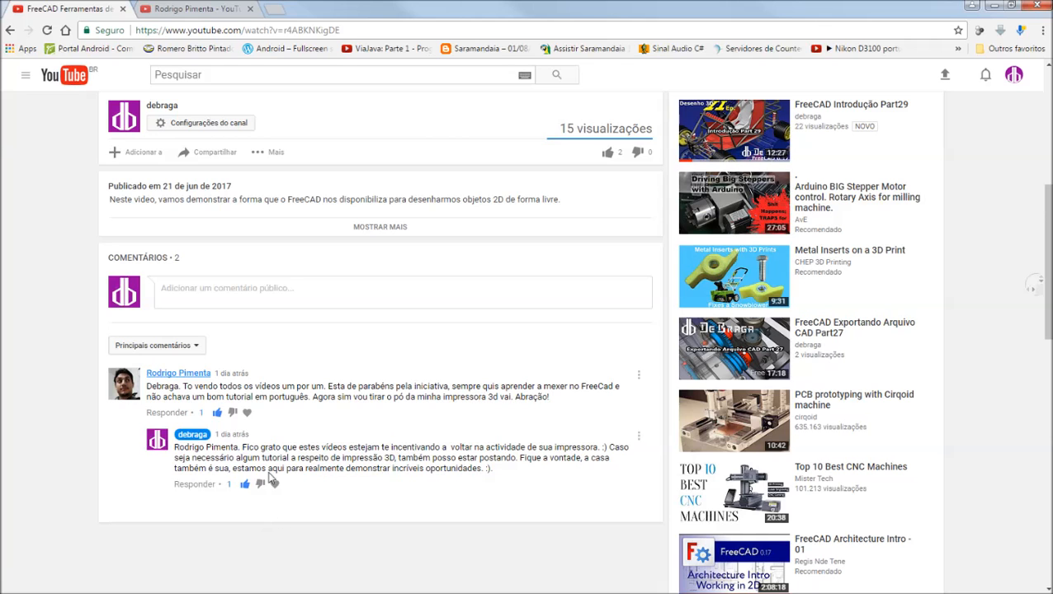
{"action": "scroll", "coordinate": [262, 462], "scroll_direction": "up", "scroll_amount": 3}
{"action": "scroll", "coordinate": [262, 462], "scroll_direction": "down", "scroll_amount": 2}
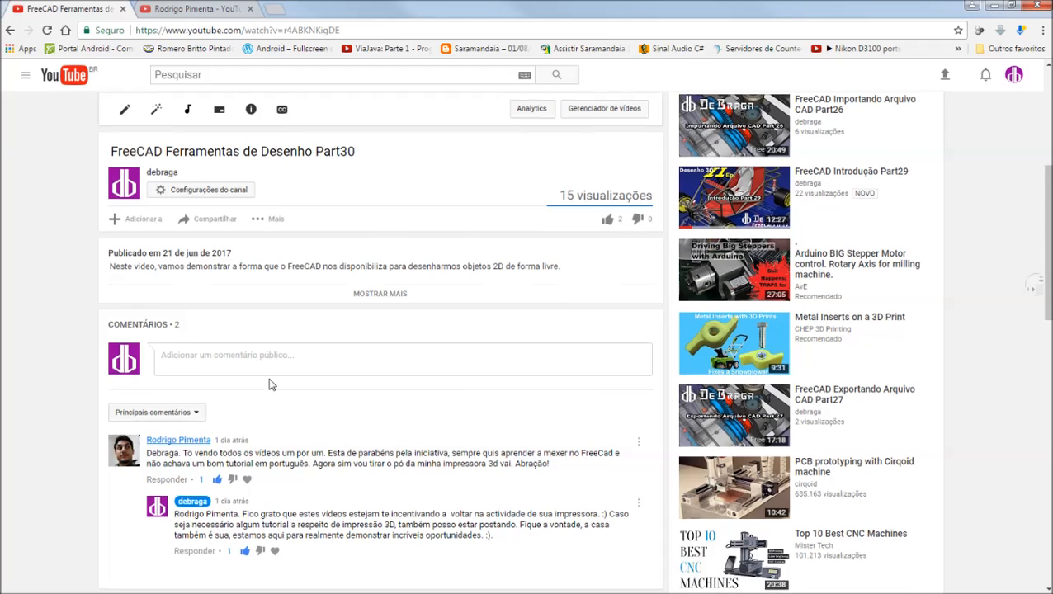
{"action": "scroll", "coordinate": [271, 384], "scroll_direction": "up", "scroll_amount": 3}
{"action": "scroll", "coordinate": [269, 384], "scroll_direction": "down", "scroll_amount": 3}
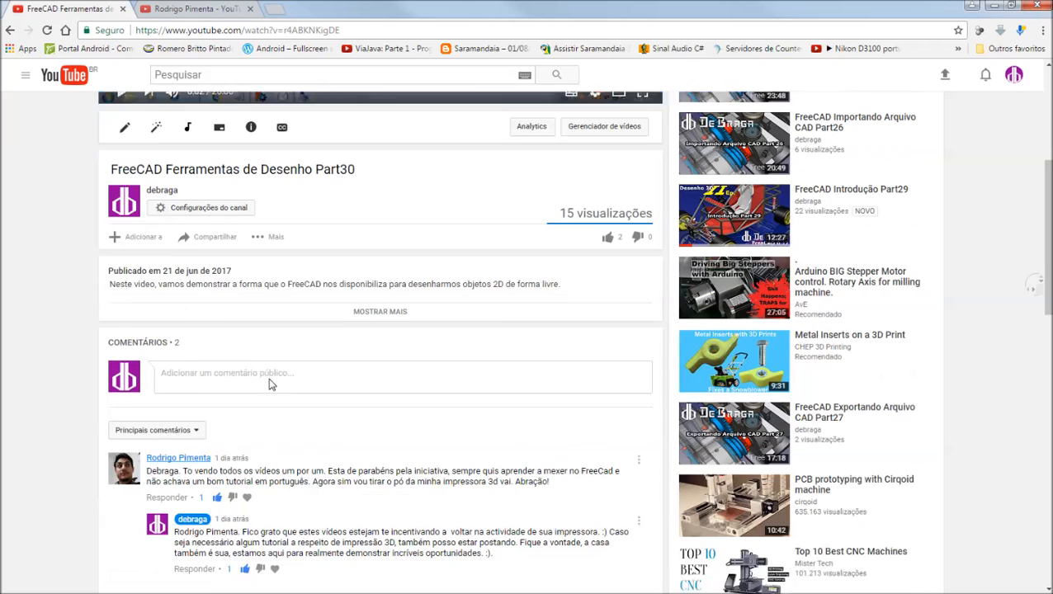
{"action": "scroll", "coordinate": [268, 385], "scroll_direction": "up", "scroll_amount": 5}
{"action": "scroll", "coordinate": [268, 384], "scroll_direction": "down", "scroll_amount": 6}
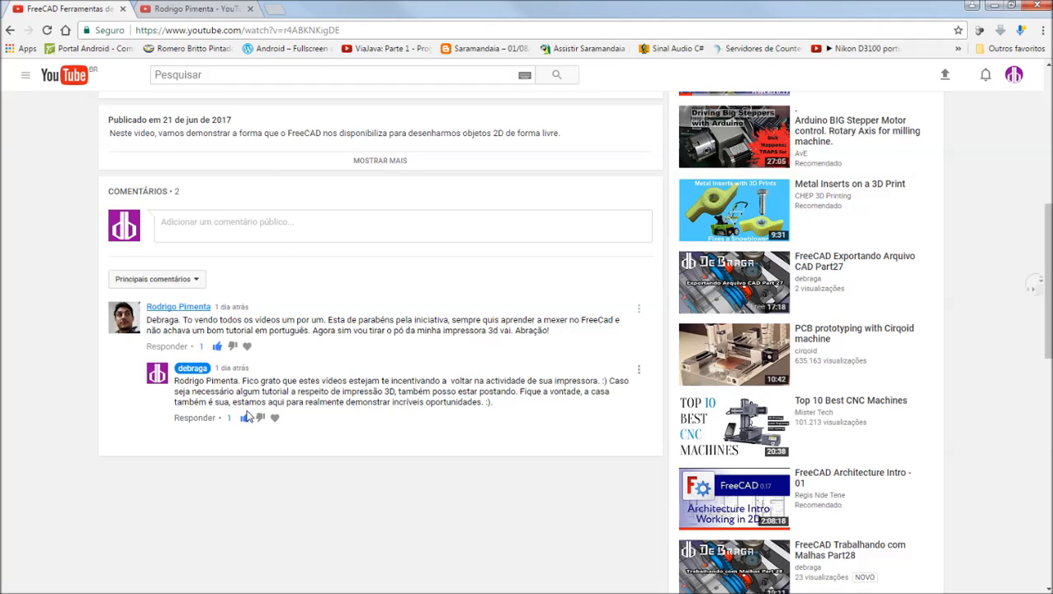
Switch back to FreeCAD and place the Lupa screen magnifier over the lower part of the drawing area.
{"action": "left_click", "coordinate": [995, 7]}
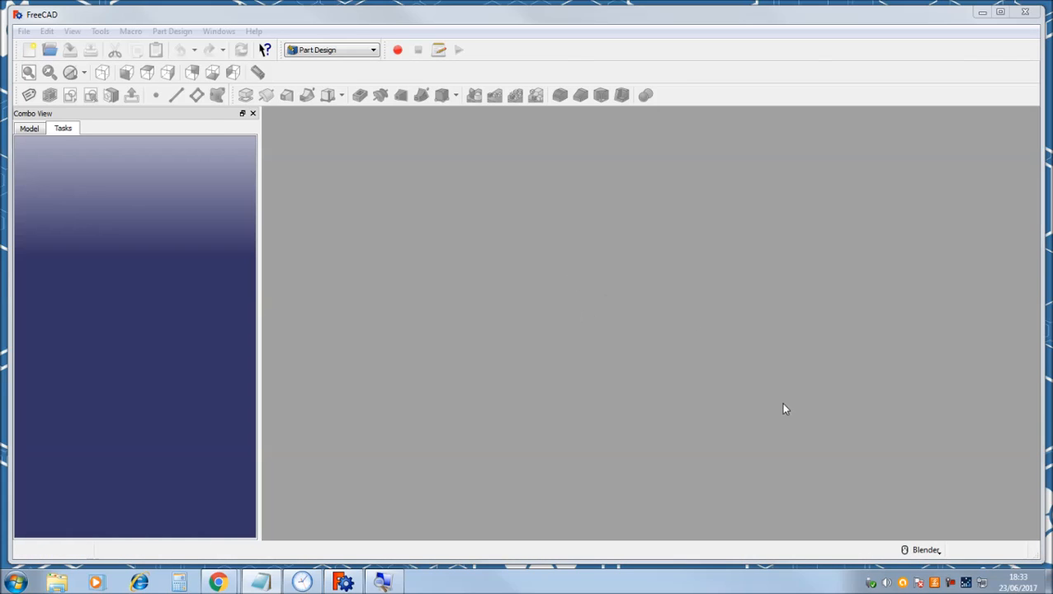
{"action": "left_click_drag", "start_coordinate": [1052, 355], "coordinate": [1052, 382]}
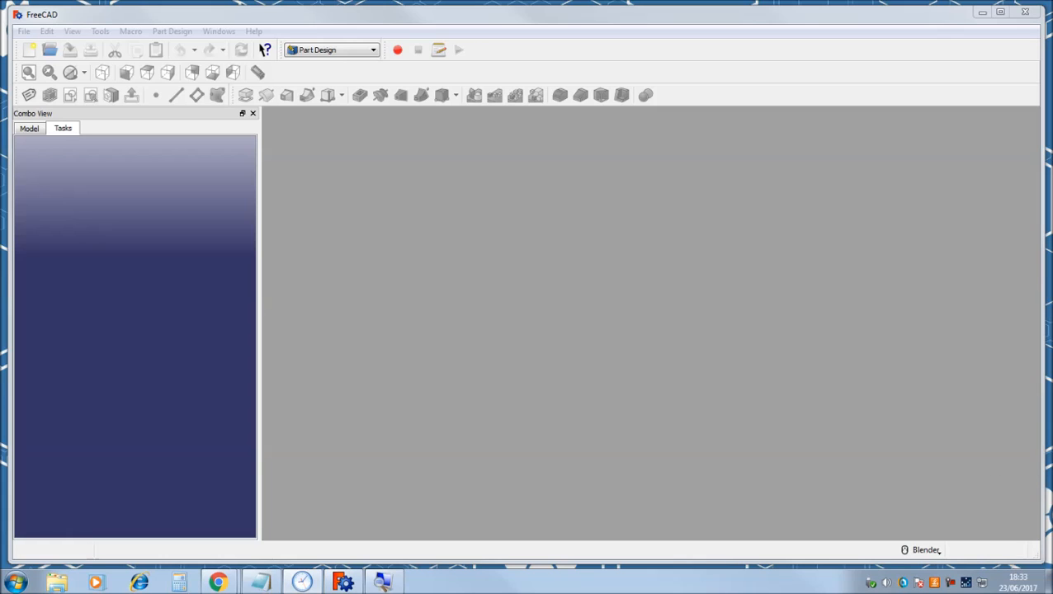
{"action": "left_click_drag", "start_coordinate": [1052, 381], "coordinate": [866, 360]}
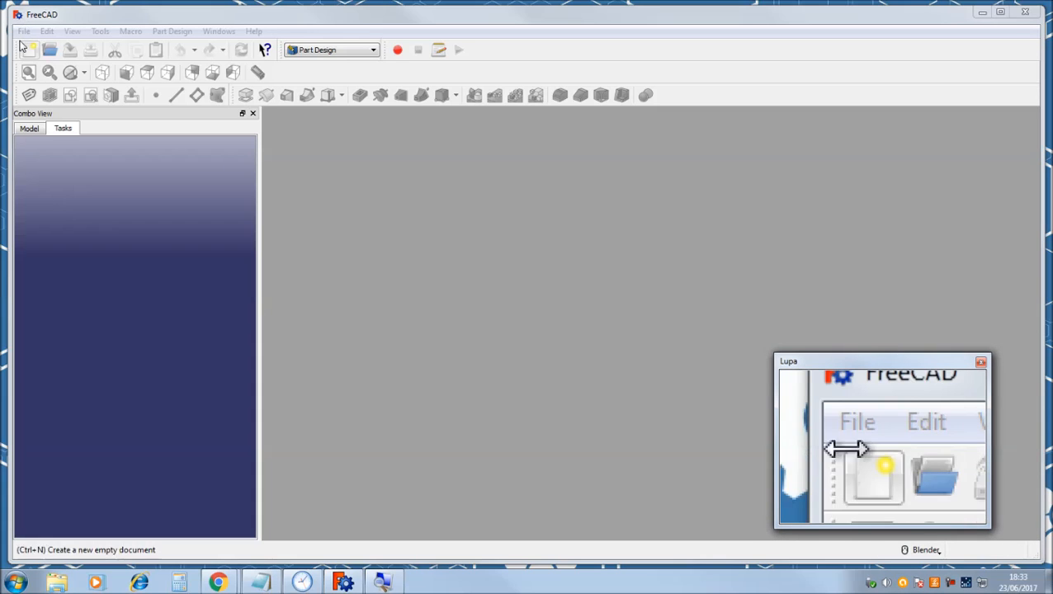
Create a new empty document and add a body to it.
{"action": "left_click", "coordinate": [24, 33]}
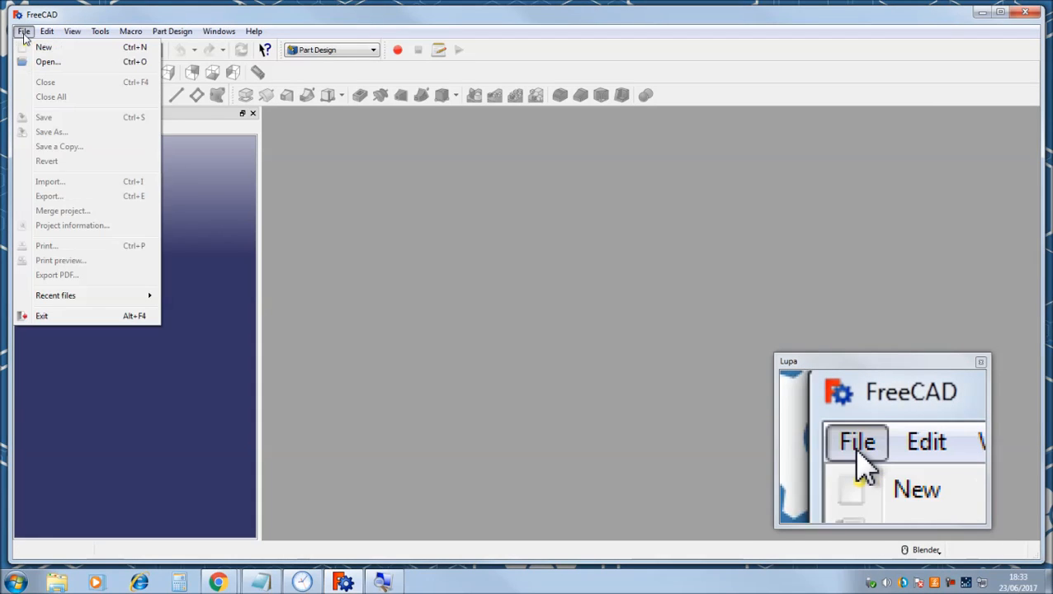
{"action": "left_click", "coordinate": [43, 47]}
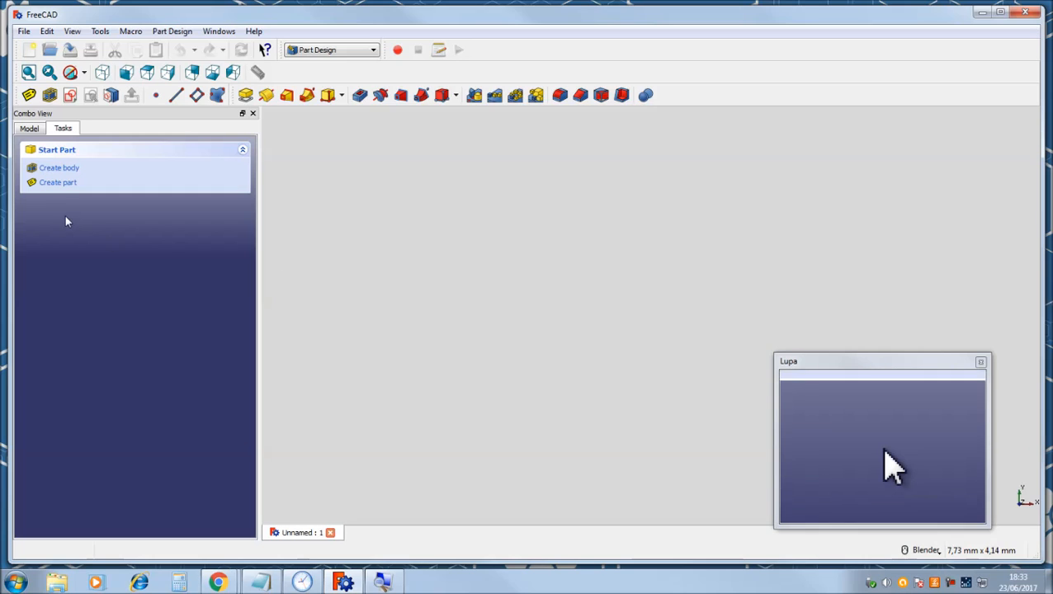
{"action": "left_click", "coordinate": [50, 171]}
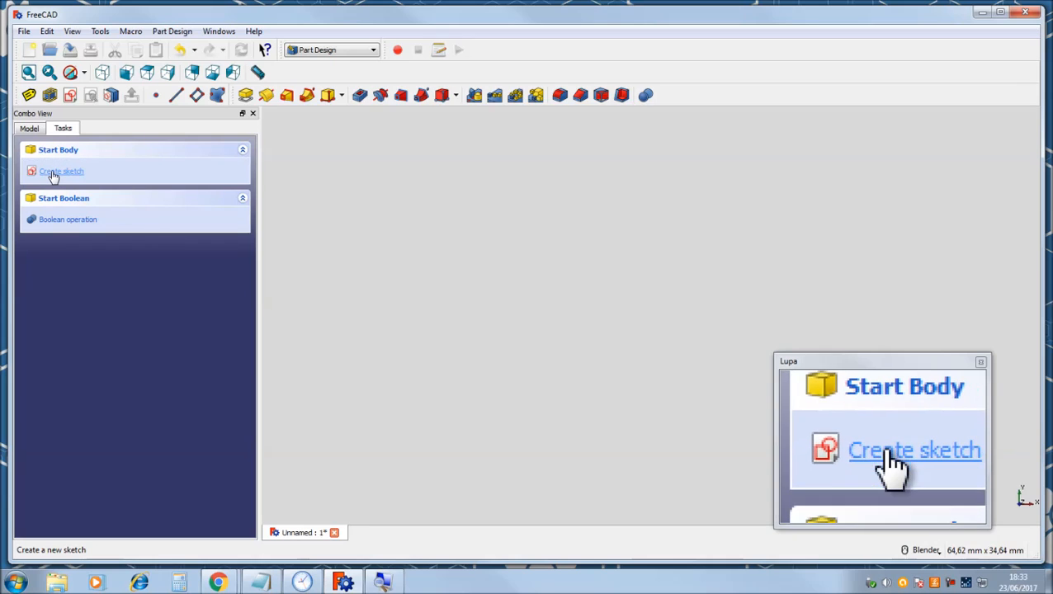
Create a sketch in the body on the XY_Plane base plane.
{"action": "left_click", "coordinate": [51, 172]}
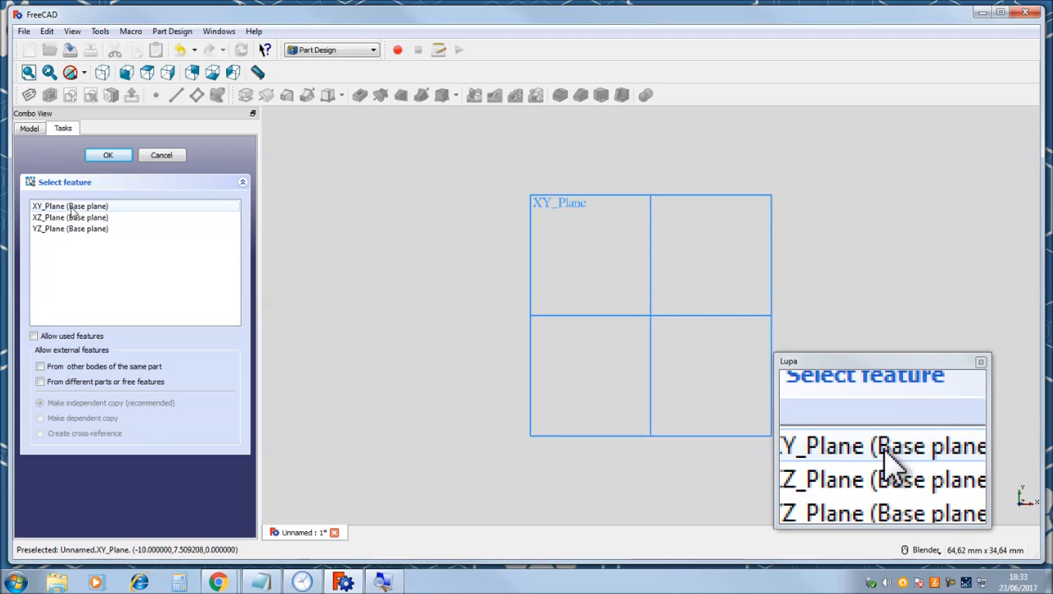
{"action": "left_click", "coordinate": [72, 208]}
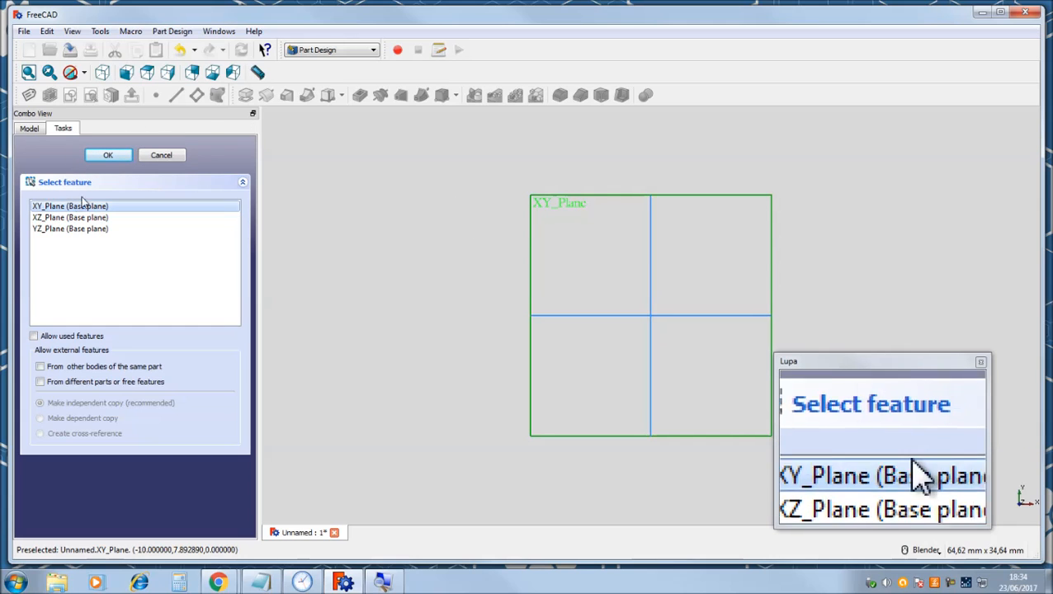
{"action": "left_click", "coordinate": [106, 155]}
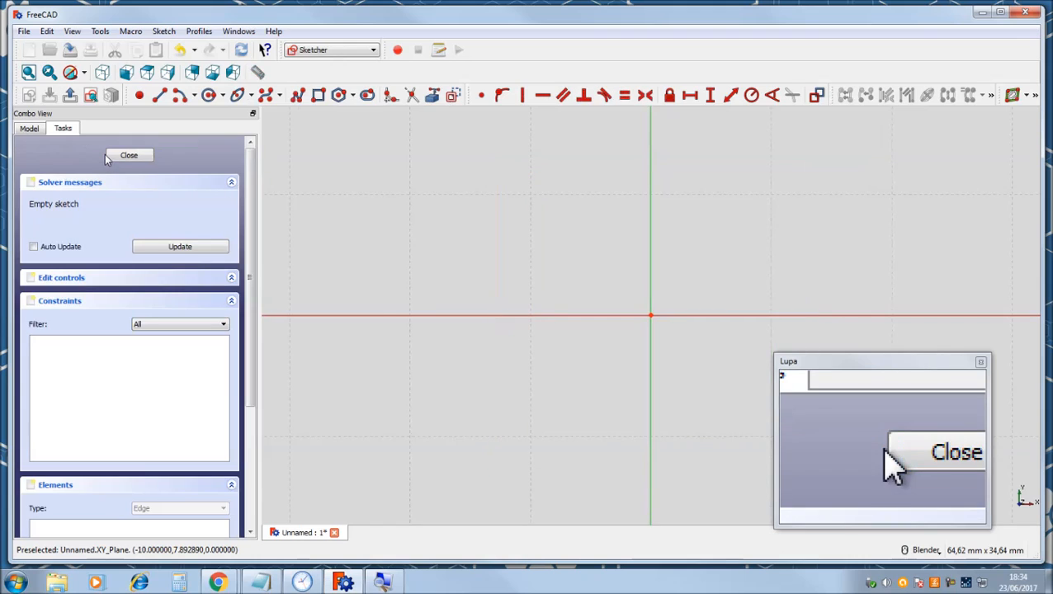
Sketch a circle with a radius of about 18 mm to the left of the origin, crossing the horizontal axis.
{"action": "scroll", "coordinate": [573, 290], "scroll_direction": "down", "scroll_amount": 5}
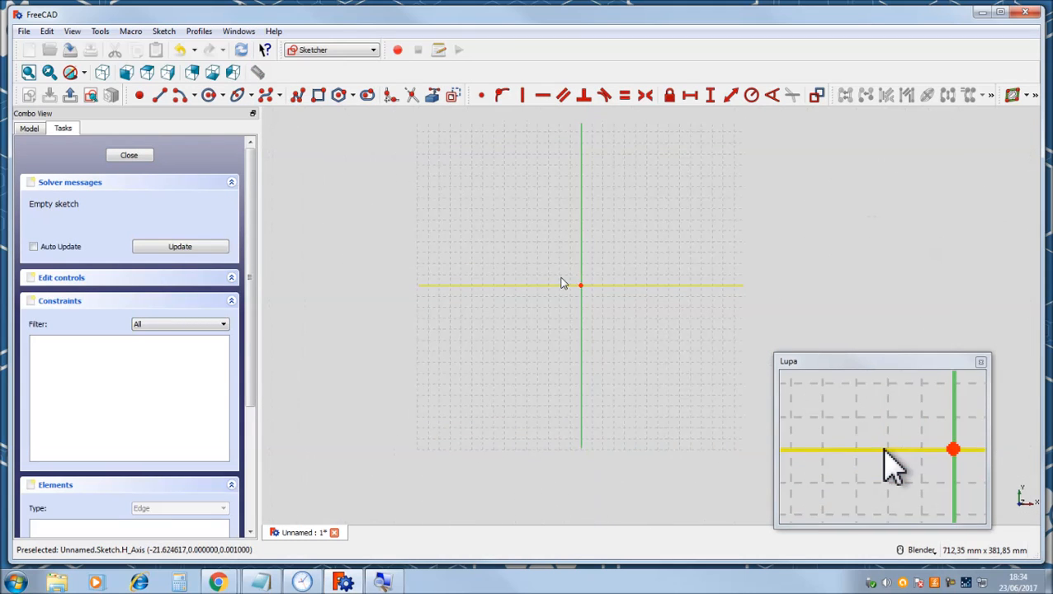
{"action": "scroll", "coordinate": [561, 283], "scroll_direction": "up", "scroll_amount": 3}
{"action": "scroll", "coordinate": [576, 299], "scroll_direction": "up", "scroll_amount": 1}
{"action": "scroll", "coordinate": [577, 300], "scroll_direction": "down", "scroll_amount": 2}
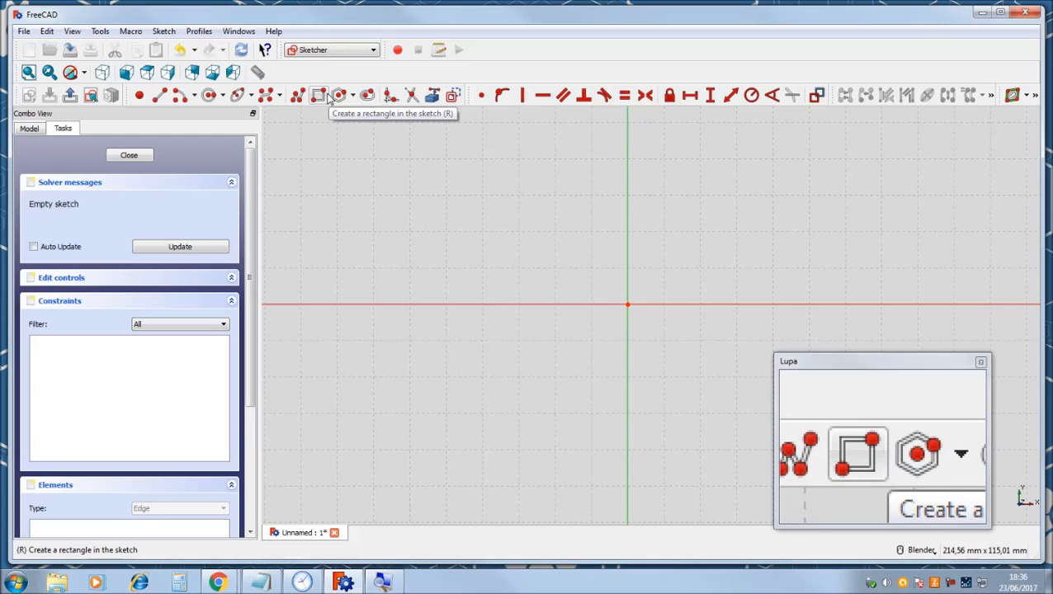
{"action": "left_click", "coordinate": [209, 97]}
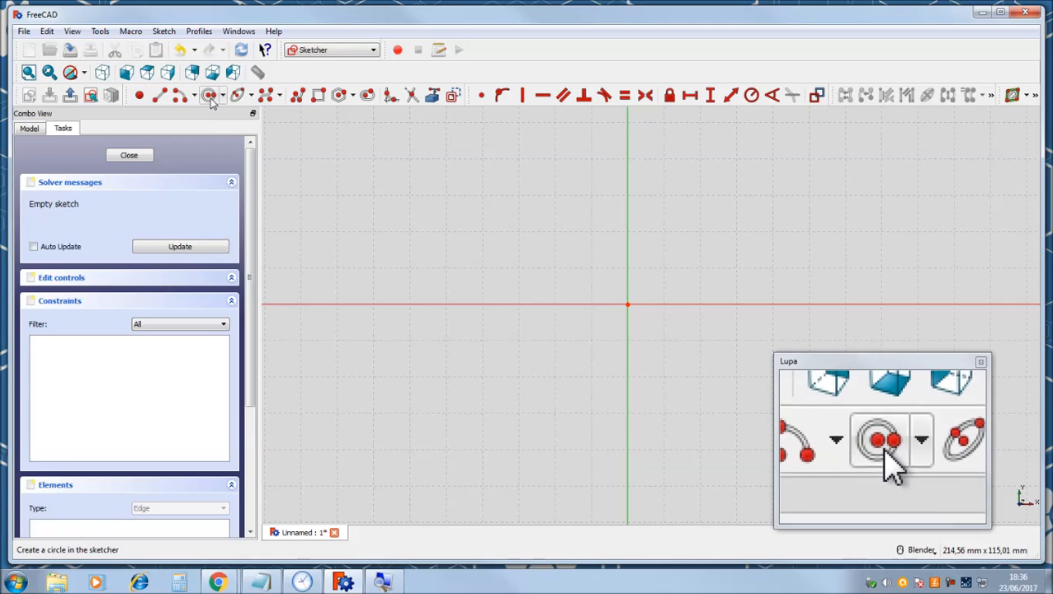
{"action": "left_click", "coordinate": [470, 263]}
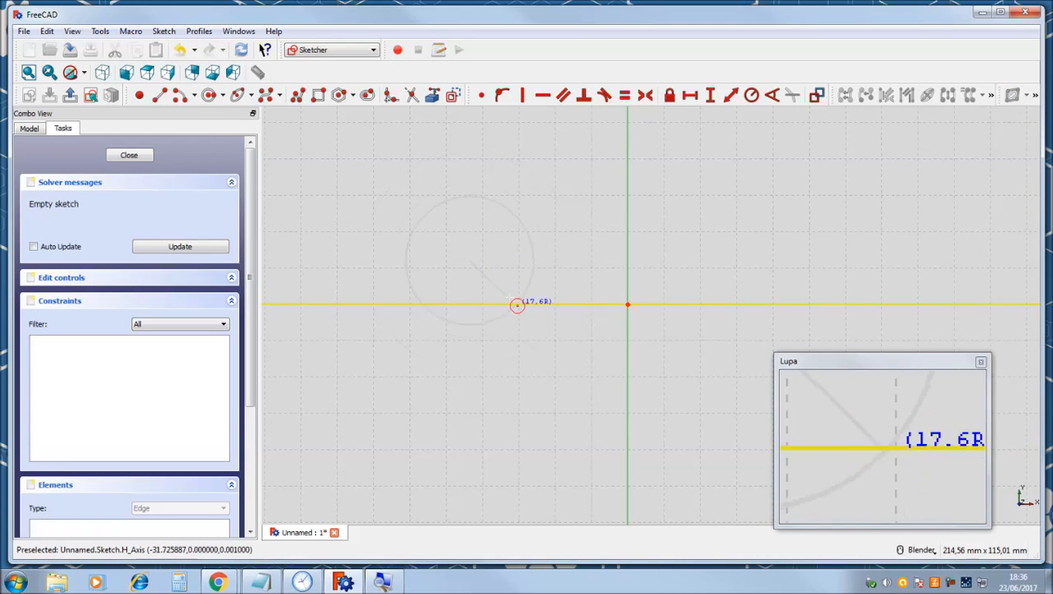
{"action": "left_click", "coordinate": [507, 319]}
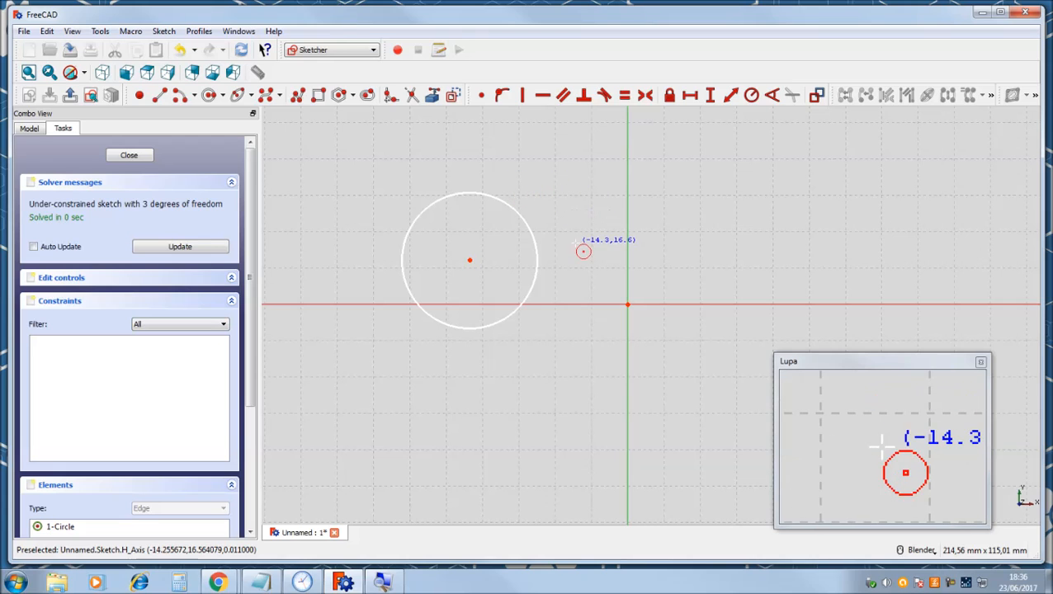
Move the circle by its centre point to about (-42, -7), just below the horizontal axis.
{"action": "mouse_move", "coordinate": [470, 262]}
{"action": "left_mouse_down"}
{"action": "mouse_move", "coordinate": [490, 266]}
{"action": "mouse_move", "coordinate": [569, 234]}
{"action": "mouse_move", "coordinate": [561, 376]}
{"action": "mouse_move", "coordinate": [734, 239]}
{"action": "mouse_move", "coordinate": [674, 319]}
{"action": "mouse_move", "coordinate": [390, 270]}
{"action": "mouse_move", "coordinate": [815, 317]}
{"action": "mouse_move", "coordinate": [510, 236]}
{"action": "mouse_move", "coordinate": [780, 390]}
{"action": "mouse_move", "coordinate": [458, 286]}
{"action": "mouse_move", "coordinate": [754, 238]}
{"action": "mouse_move", "coordinate": [698, 387]}
{"action": "mouse_move", "coordinate": [304, 273]}
{"action": "mouse_move", "coordinate": [507, 286]}
{"action": "mouse_move", "coordinate": [618, 165]}
{"action": "mouse_move", "coordinate": [540, 230]}
{"action": "mouse_move", "coordinate": [620, 157]}
{"action": "mouse_move", "coordinate": [519, 266]}
{"action": "mouse_move", "coordinate": [665, 154]}
{"action": "mouse_move", "coordinate": [587, 231]}
{"action": "mouse_move", "coordinate": [597, 219]}
{"action": "mouse_move", "coordinate": [565, 244]}
{"action": "mouse_move", "coordinate": [679, 146]}
{"action": "mouse_move", "coordinate": [507, 256]}
{"action": "mouse_move", "coordinate": [631, 178]}
{"action": "mouse_move", "coordinate": [559, 236]}
{"action": "mouse_move", "coordinate": [640, 164]}
{"action": "mouse_move", "coordinate": [580, 245]}
{"action": "left_mouse_up"}
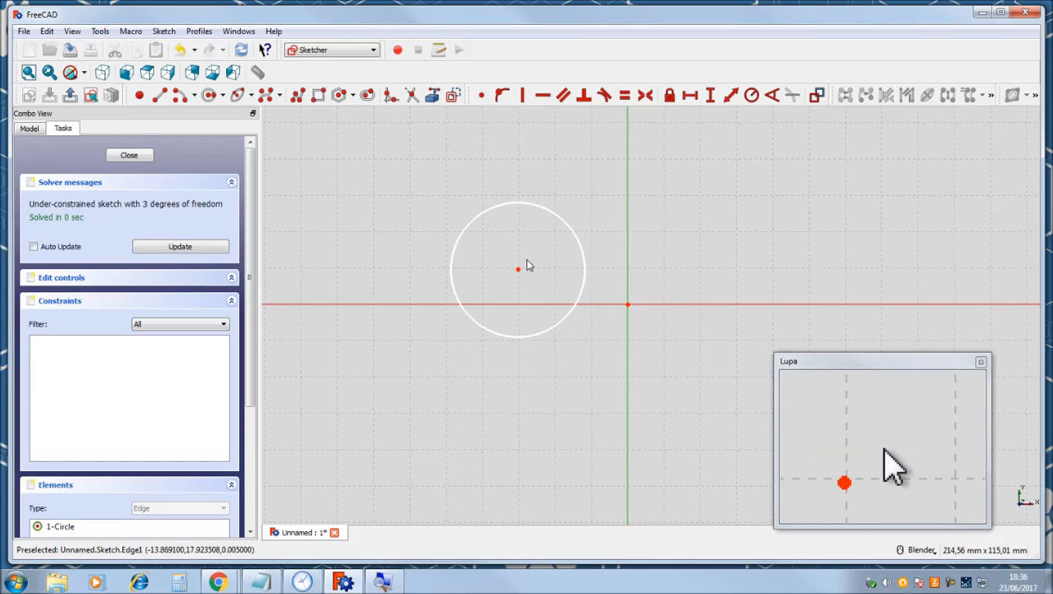
{"action": "left_click_drag", "start_coordinate": [517, 272], "coordinate": [474, 328]}
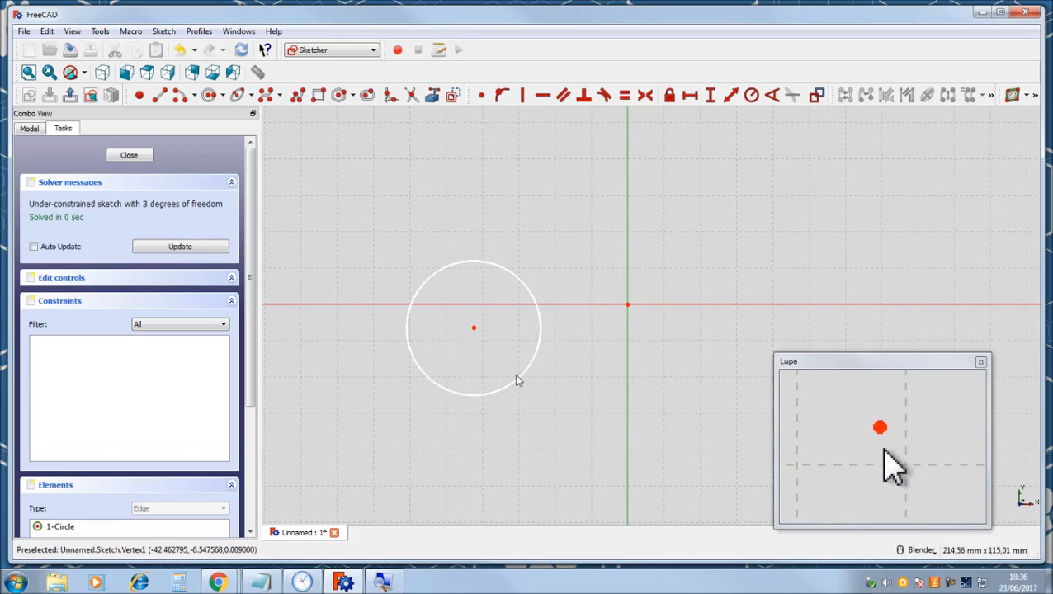
Resize the circle by its edge to a radius of about 27 mm and move its centre slightly closer to the horizontal axis.
{"action": "mouse_move", "coordinate": [536, 383]}
{"action": "left_mouse_down"}
{"action": "mouse_move", "coordinate": [571, 434]}
{"action": "mouse_move", "coordinate": [535, 399]}
{"action": "mouse_move", "coordinate": [491, 379]}
{"action": "mouse_move", "coordinate": [468, 252]}
{"action": "mouse_move", "coordinate": [569, 406]}
{"action": "mouse_move", "coordinate": [414, 369]}
{"action": "mouse_move", "coordinate": [557, 432]}
{"action": "mouse_move", "coordinate": [535, 416]}
{"action": "mouse_move", "coordinate": [545, 401]}
{"action": "left_mouse_up"}
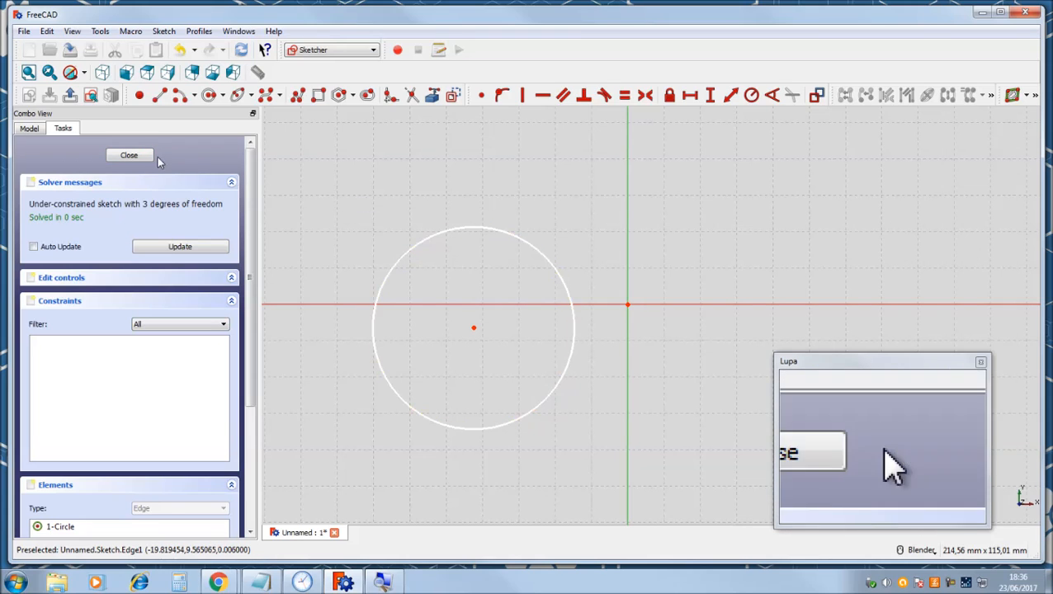
{"action": "left_click_drag", "start_coordinate": [549, 260], "coordinate": [533, 281]}
{"action": "mouse_move", "coordinate": [475, 334]}
{"action": "left_mouse_down"}
{"action": "mouse_move", "coordinate": [532, 273]}
{"action": "mouse_move", "coordinate": [428, 275]}
{"action": "mouse_move", "coordinate": [555, 280]}
{"action": "mouse_move", "coordinate": [456, 336]}
{"action": "mouse_move", "coordinate": [477, 320]}
{"action": "left_mouse_up"}
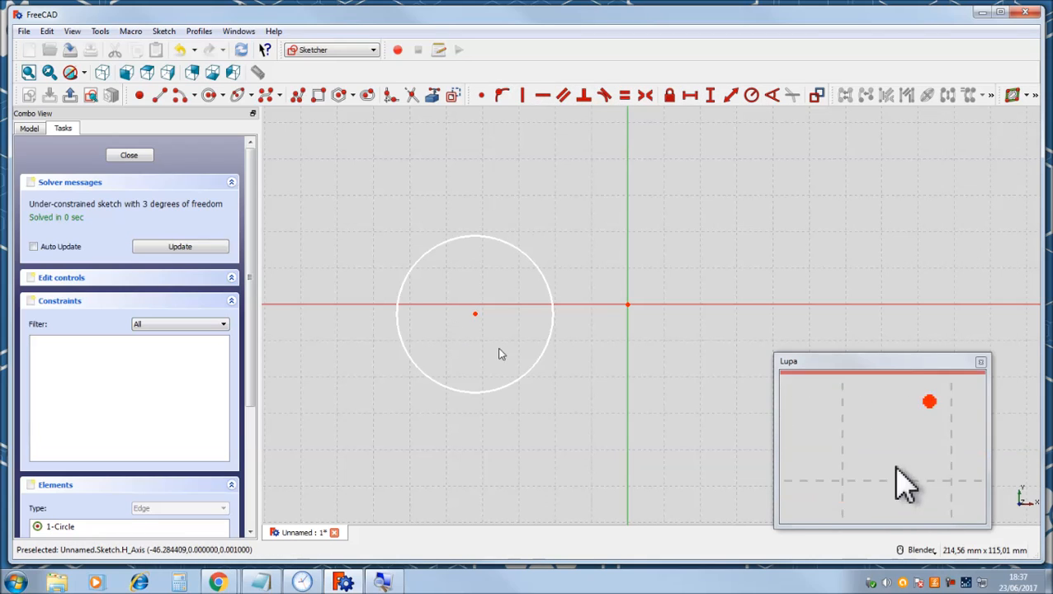
{"action": "mouse_move", "coordinate": [507, 241]}
{"action": "left_mouse_down"}
{"action": "mouse_move", "coordinate": [550, 216]}
{"action": "mouse_move", "coordinate": [484, 279]}
{"action": "mouse_move", "coordinate": [522, 251]}
{"action": "left_mouse_up"}
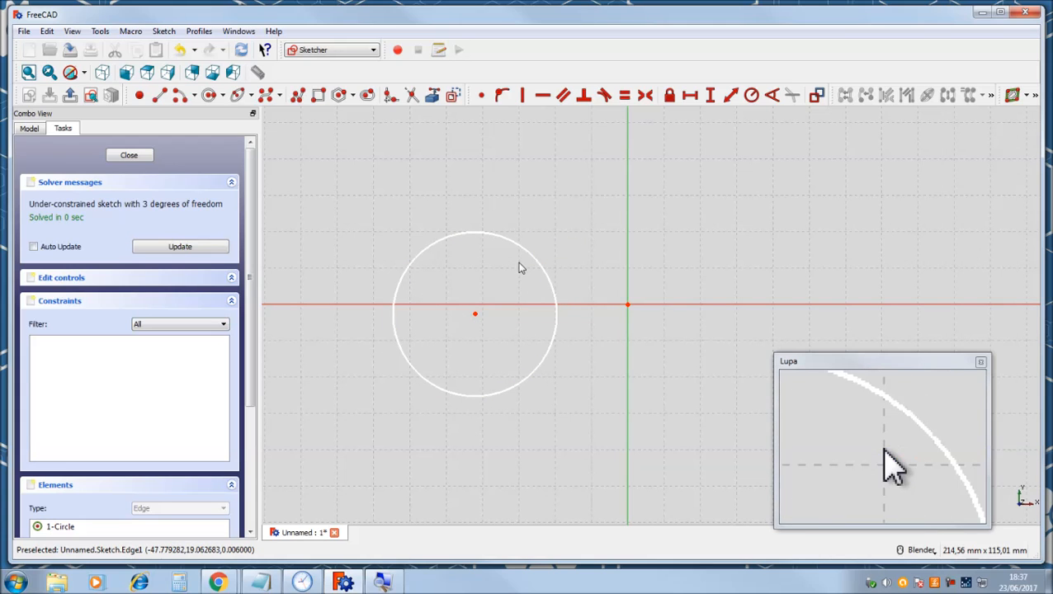
{"action": "mouse_move", "coordinate": [520, 256]}
{"action": "left_mouse_down"}
{"action": "mouse_move", "coordinate": [545, 229]}
{"action": "mouse_move", "coordinate": [509, 265]}
{"action": "mouse_move", "coordinate": [510, 284]}
{"action": "mouse_move", "coordinate": [551, 241]}
{"action": "mouse_move", "coordinate": [536, 247]}
{"action": "left_mouse_up"}
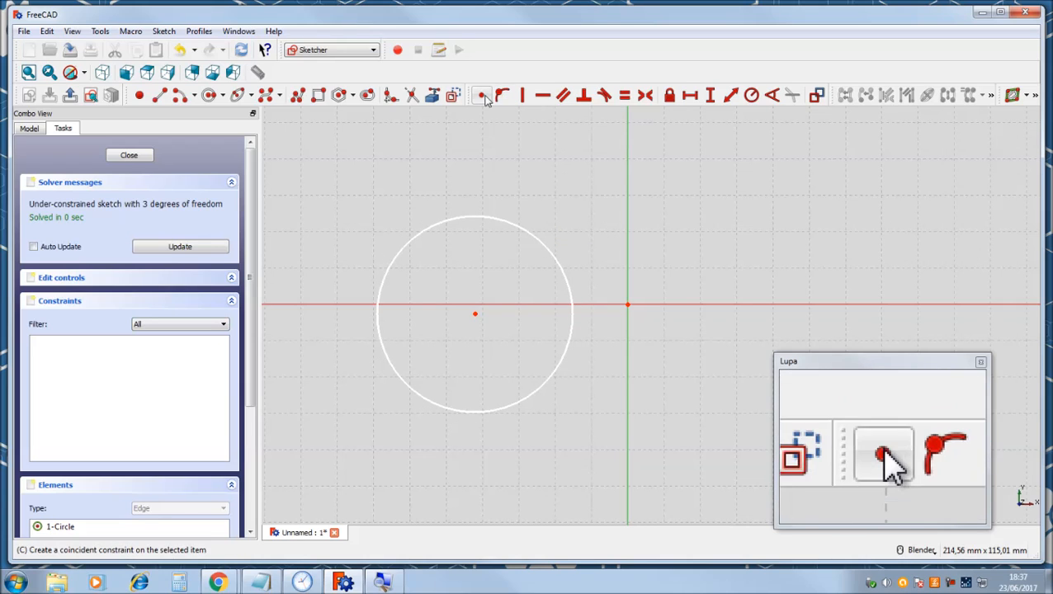
Constrain the circle's radius to 20 mm.
{"action": "left_click", "coordinate": [751, 95]}
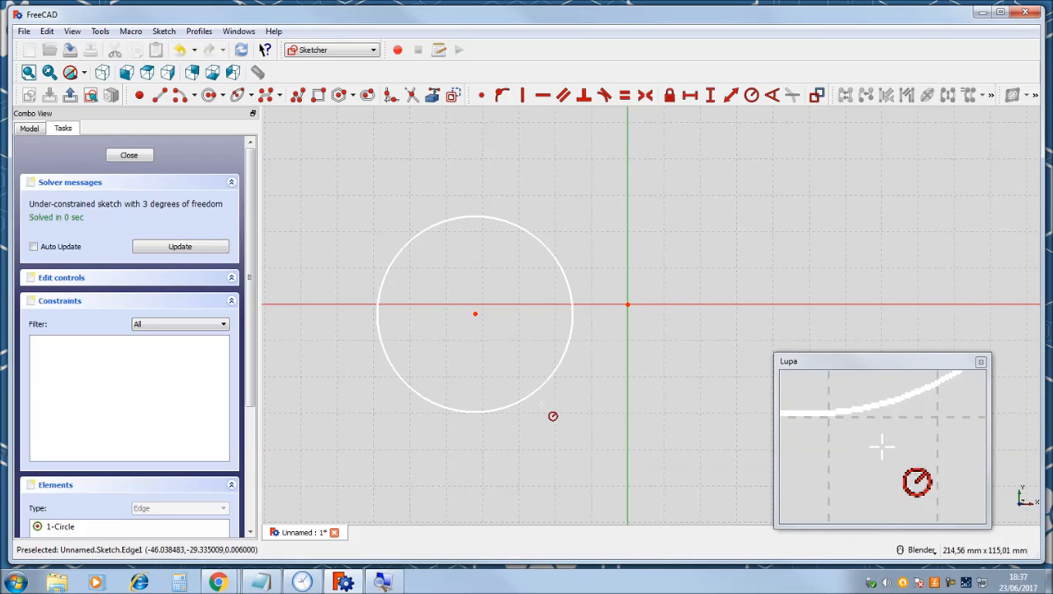
{"action": "left_click", "coordinate": [535, 238]}
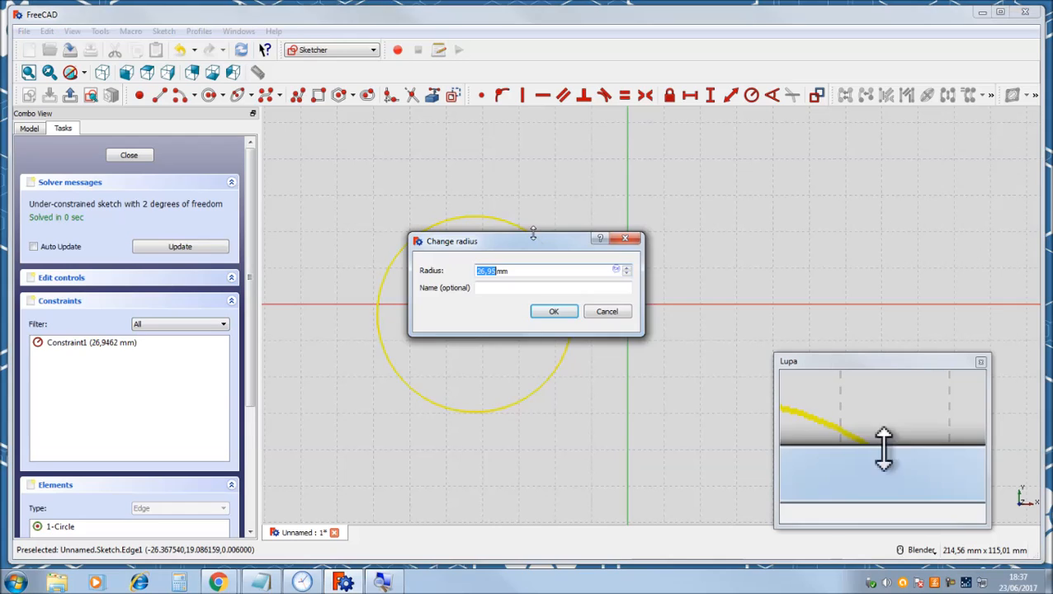
{"action": "left_click_drag", "start_coordinate": [533, 236], "coordinate": [749, 165]}
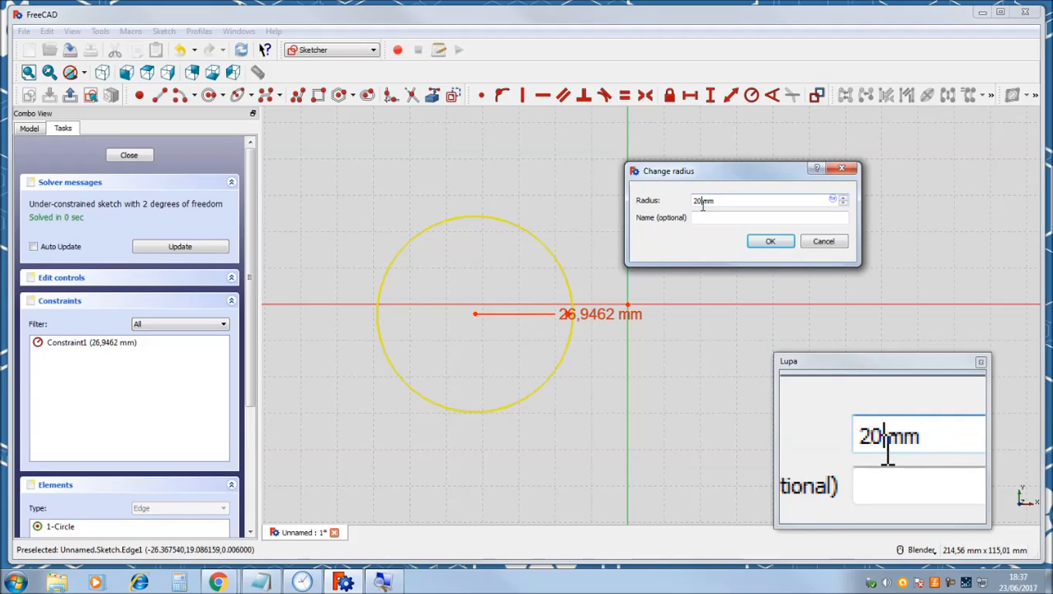
{"action": "left_click", "coordinate": [768, 245]}
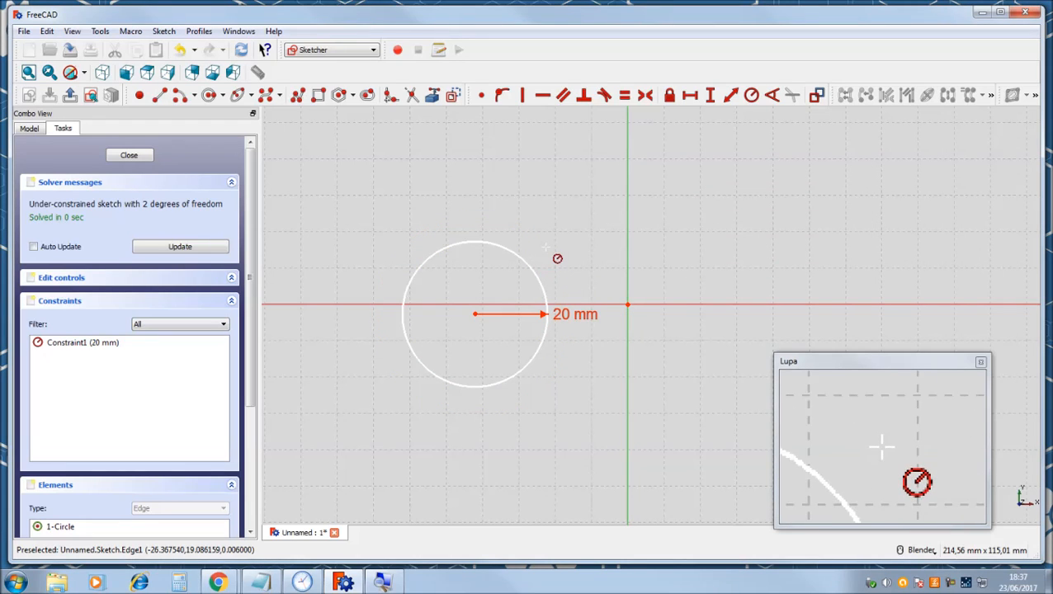
Move the radius-constrained circle by its edge and centre, placing its centre below the horizontal axis and left of the origin.
{"action": "mouse_move", "coordinate": [523, 260]}
{"action": "left_mouse_down"}
{"action": "mouse_move", "coordinate": [567, 221]}
{"action": "mouse_move", "coordinate": [395, 341]}
{"action": "mouse_move", "coordinate": [696, 239]}
{"action": "mouse_move", "coordinate": [549, 207]}
{"action": "mouse_move", "coordinate": [501, 388]}
{"action": "mouse_move", "coordinate": [432, 228]}
{"action": "mouse_move", "coordinate": [589, 160]}
{"action": "mouse_move", "coordinate": [432, 307]}
{"action": "mouse_move", "coordinate": [395, 317]}
{"action": "left_mouse_up"}
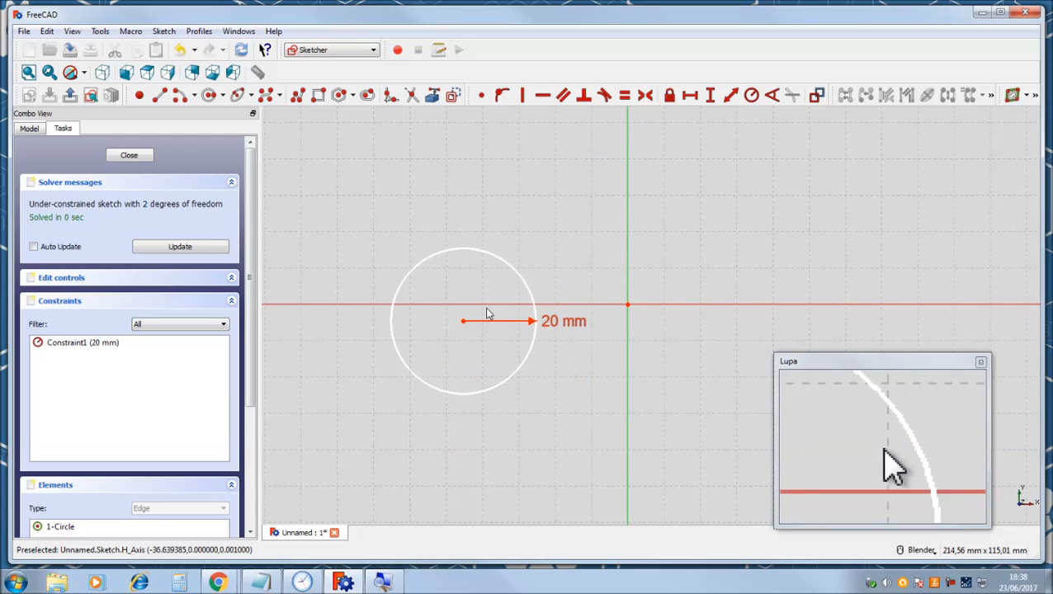
{"action": "left_click_drag", "start_coordinate": [461, 325], "coordinate": [490, 276]}
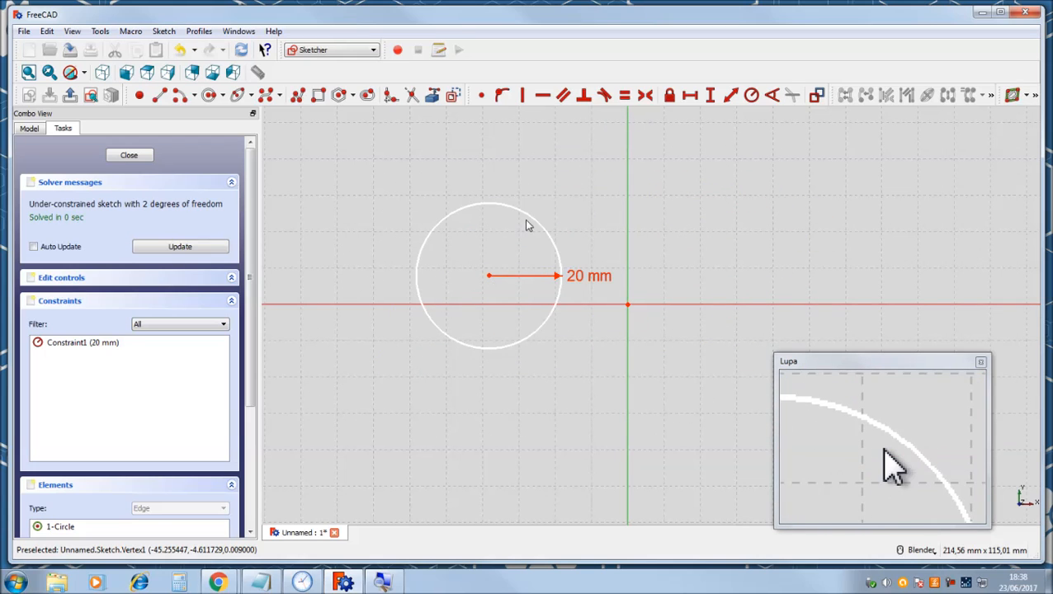
{"action": "left_click_drag", "start_coordinate": [528, 222], "coordinate": [476, 438]}
{"action": "mouse_move", "coordinate": [477, 362]}
{"action": "left_mouse_down"}
{"action": "mouse_move", "coordinate": [719, 291]}
{"action": "mouse_move", "coordinate": [458, 266]}
{"action": "mouse_move", "coordinate": [585, 359]}
{"action": "mouse_move", "coordinate": [808, 305]}
{"action": "mouse_move", "coordinate": [721, 383]}
{"action": "mouse_move", "coordinate": [827, 282]}
{"action": "mouse_move", "coordinate": [431, 241]}
{"action": "mouse_move", "coordinate": [482, 305]}
{"action": "mouse_move", "coordinate": [463, 348]}
{"action": "mouse_move", "coordinate": [477, 379]}
{"action": "mouse_move", "coordinate": [665, 256]}
{"action": "mouse_move", "coordinate": [341, 358]}
{"action": "mouse_move", "coordinate": [459, 353]}
{"action": "left_mouse_up"}
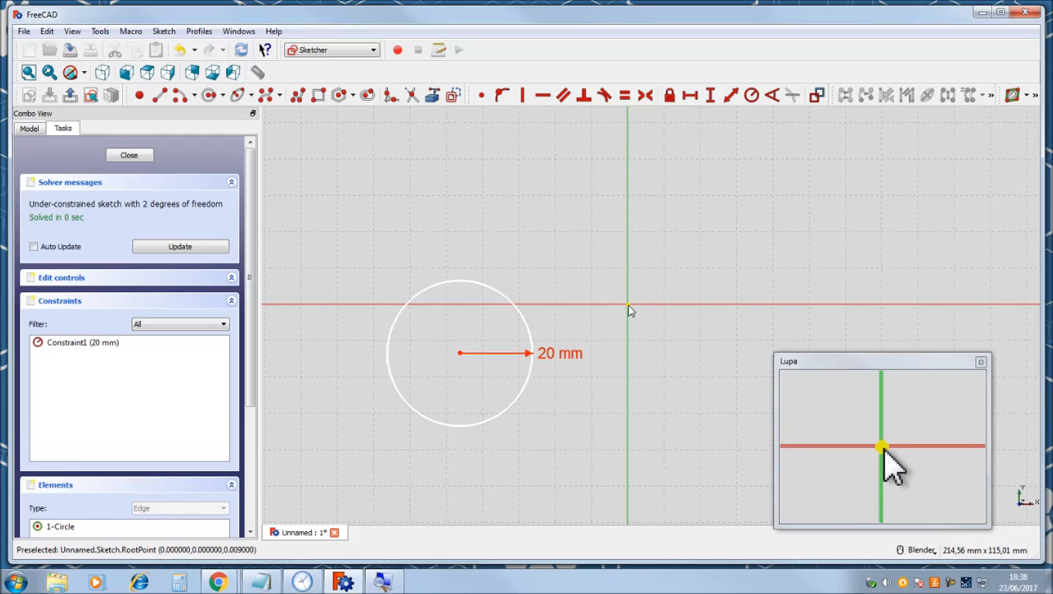
Constrain the circle's edge to pass through the origin with a point-on-object constraint.
{"action": "left_click", "coordinate": [500, 96]}
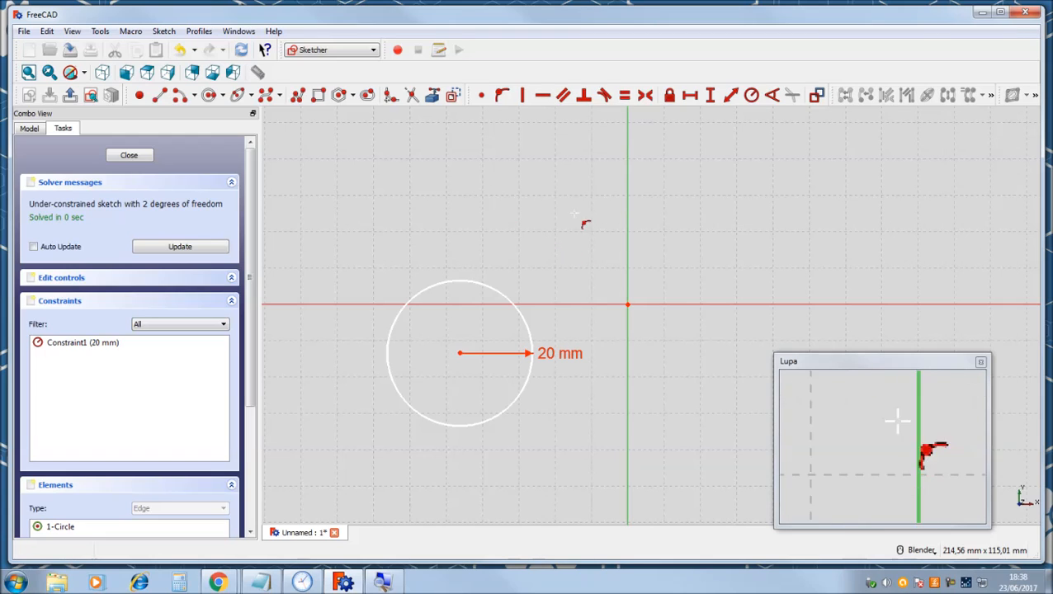
{"action": "key", "text": "Escape"}
{"action": "left_click", "coordinate": [525, 328]}
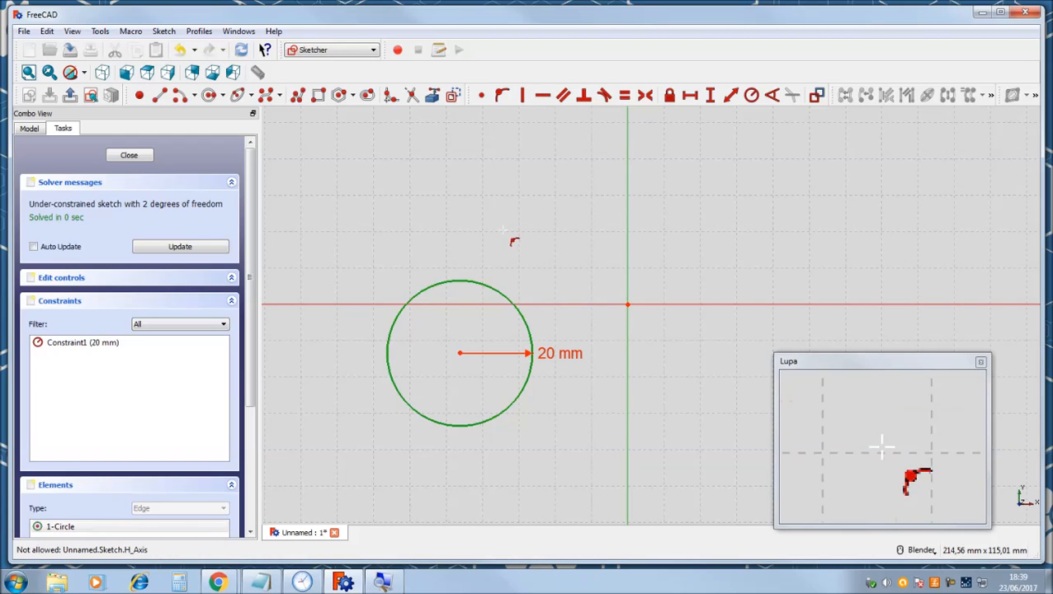
{"action": "left_click", "coordinate": [627, 306]}
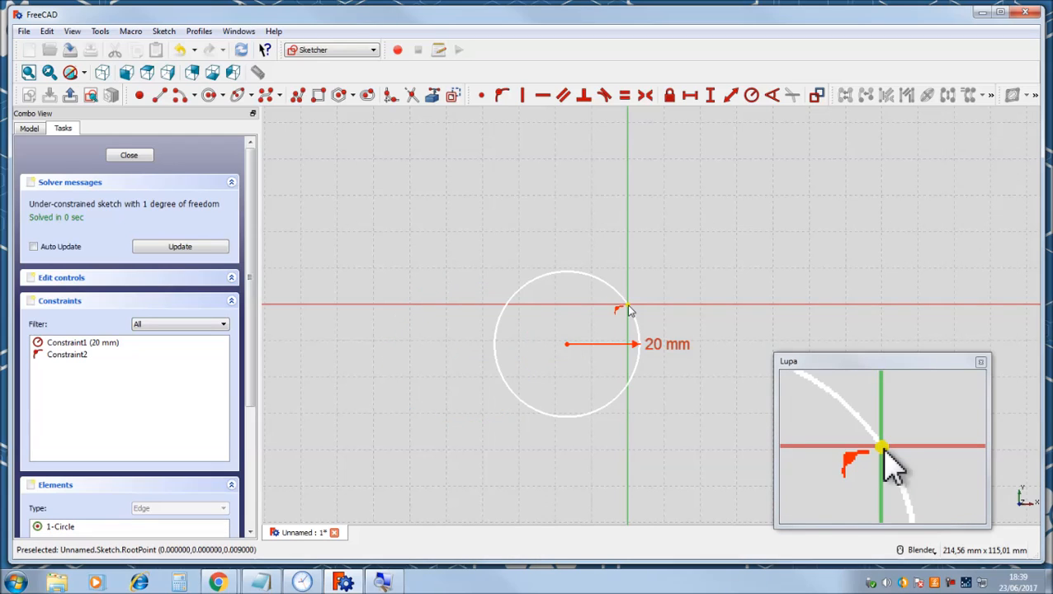
{"action": "right_click", "coordinate": [532, 245]}
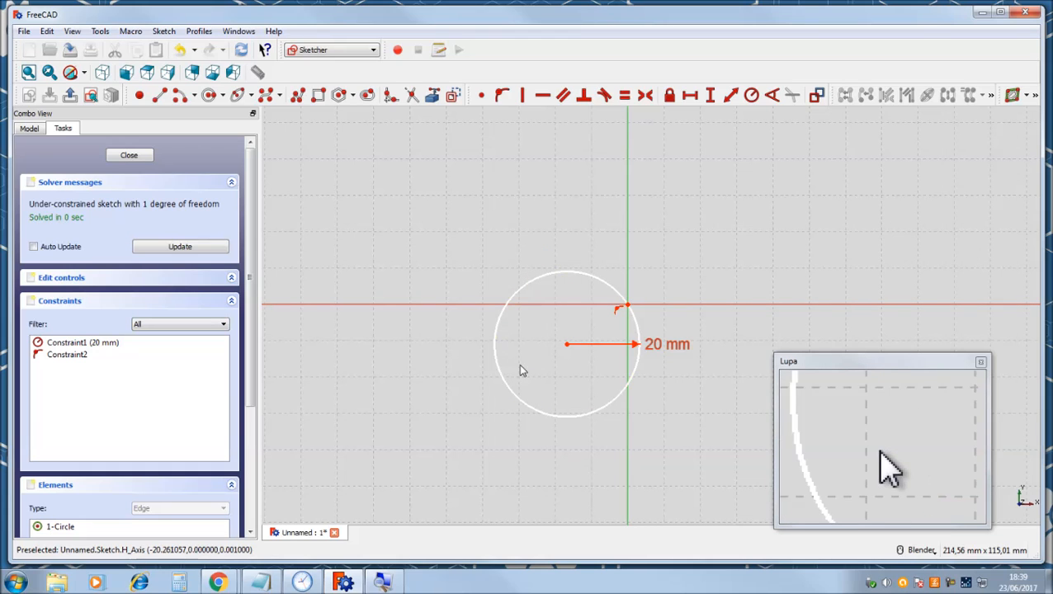
Move the circle by its edge and centre to test its remaining freedom around the origin.
{"action": "left_click_drag", "start_coordinate": [503, 383], "coordinate": [571, 268]}
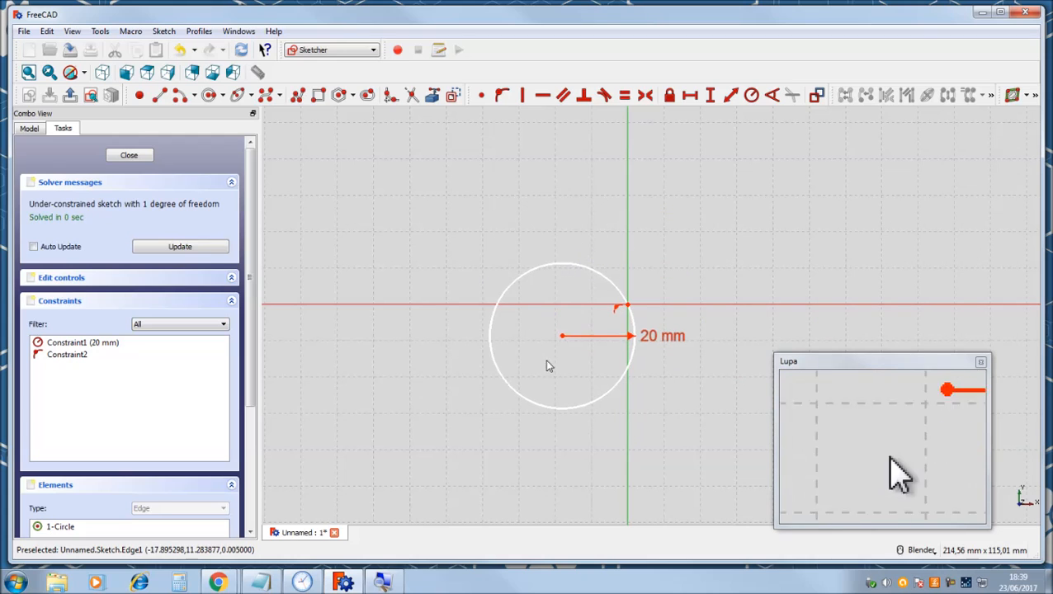
{"action": "left_click_drag", "start_coordinate": [566, 342], "coordinate": [528, 250]}
{"action": "left_click_drag", "start_coordinate": [657, 345], "coordinate": [644, 322]}
{"action": "left_click_drag", "start_coordinate": [718, 251], "coordinate": [557, 363]}
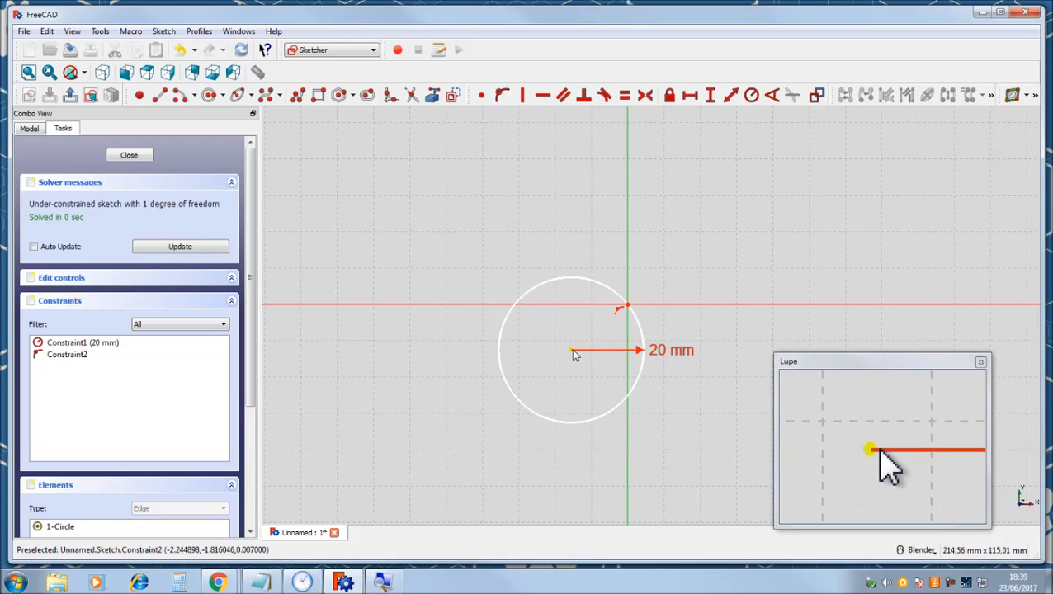
{"action": "left_click_drag", "start_coordinate": [573, 355], "coordinate": [499, 394]}
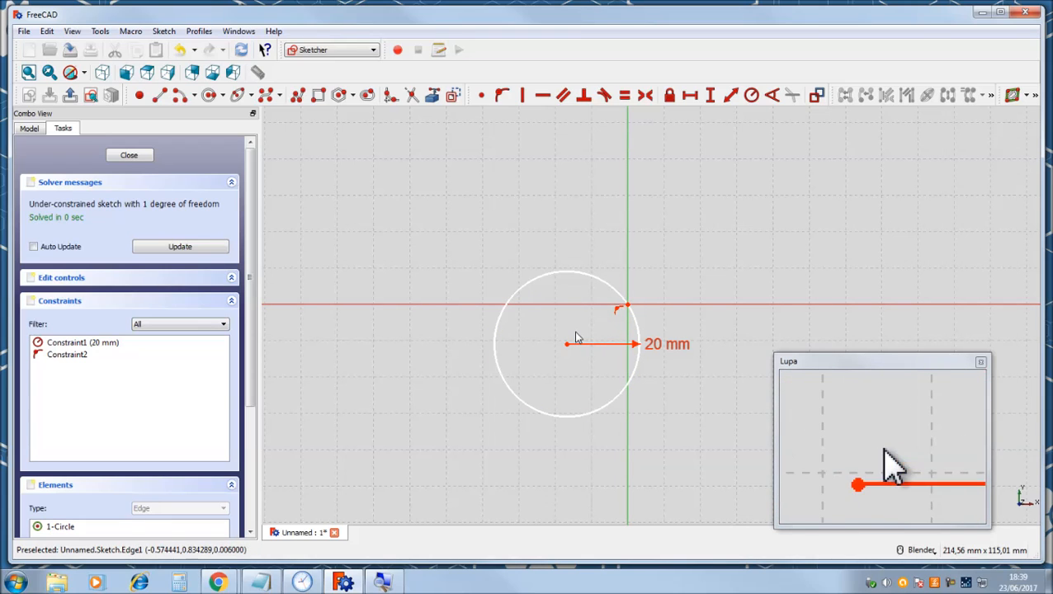
Delete the point-on-object constraint and move the circle away from the origin to just below the horizontal axis.
{"action": "left_click", "coordinate": [62, 357]}
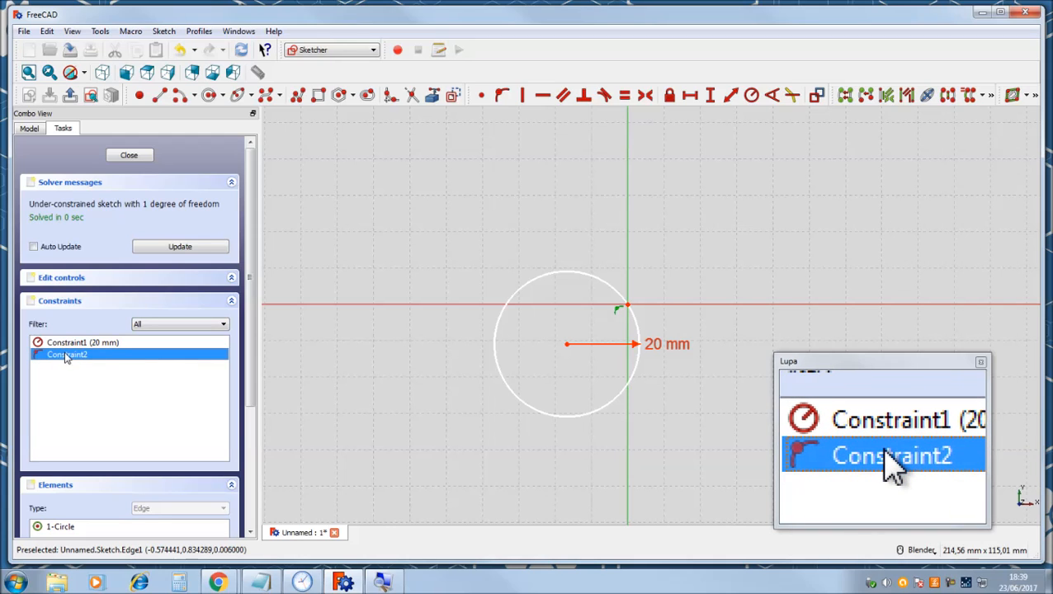
{"action": "key", "text": "Delete"}
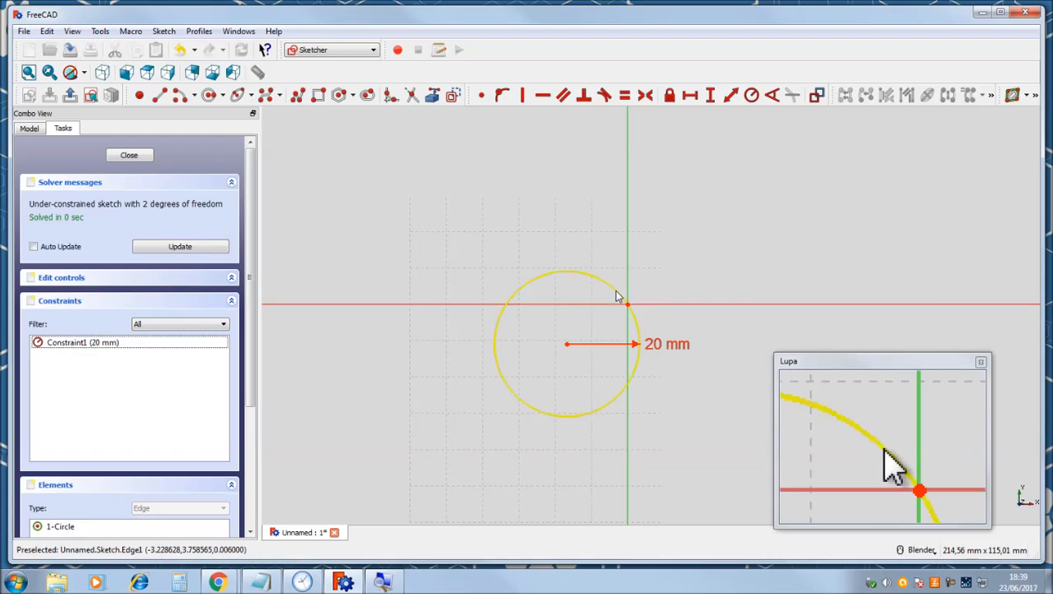
{"action": "left_click_drag", "start_coordinate": [587, 276], "coordinate": [472, 256]}
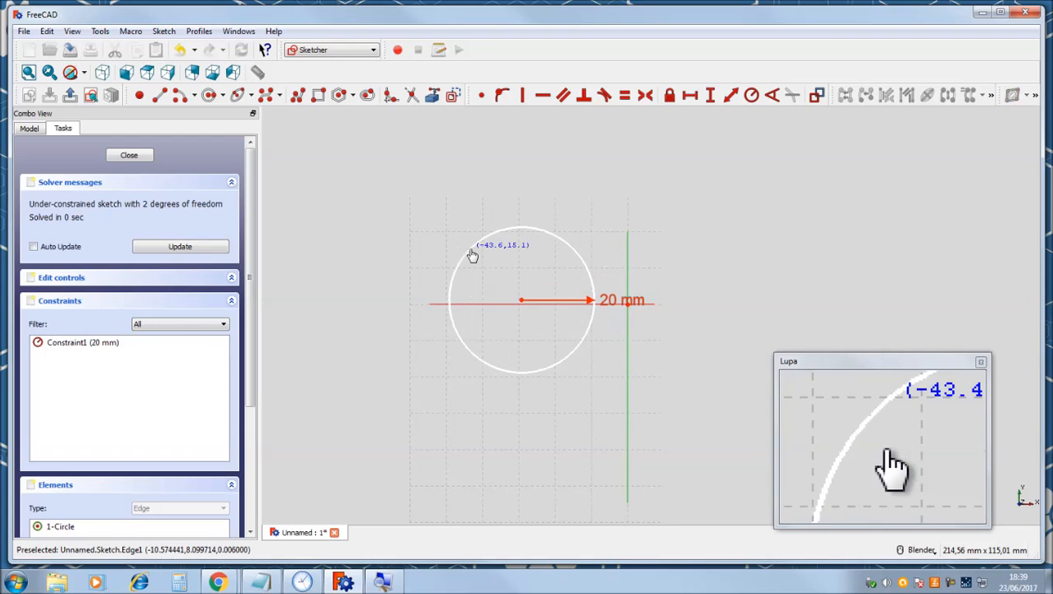
{"action": "left_click_drag", "start_coordinate": [520, 302], "coordinate": [470, 381]}
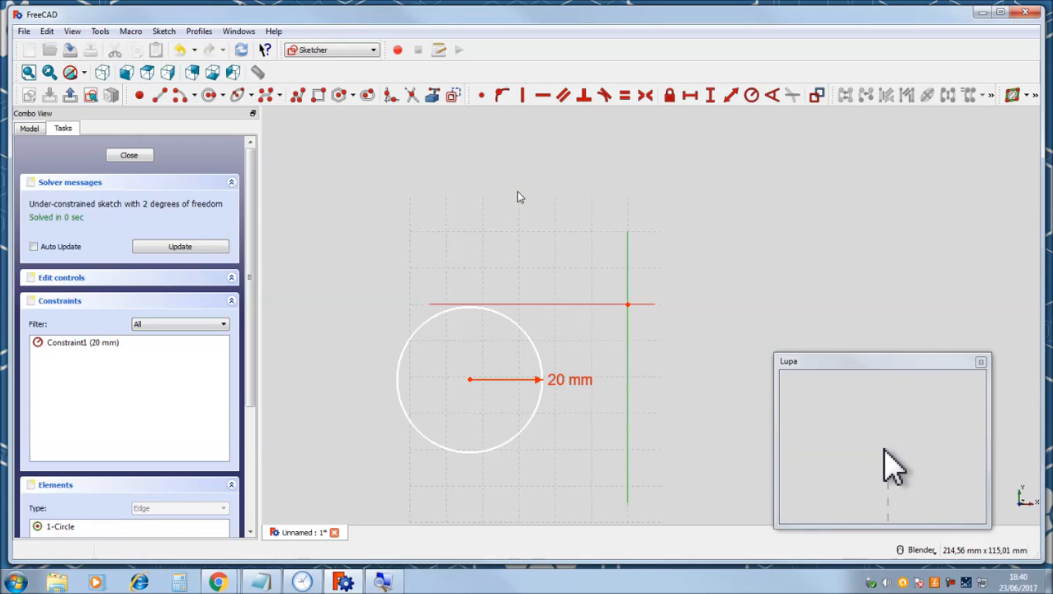
Move the circle across the horizontal axis and make its centre coincident with the origin.
{"action": "key", "text": "f"}
{"action": "key", "text": "f"}
{"action": "left_click", "coordinate": [523, 95]}
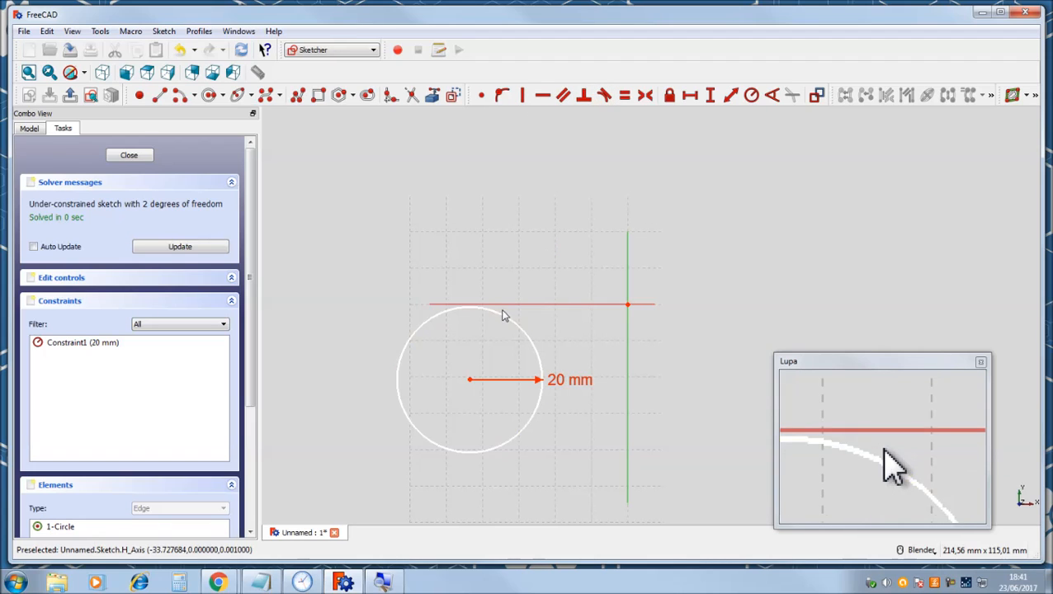
{"action": "left_click_drag", "start_coordinate": [500, 319], "coordinate": [516, 265]}
{"action": "left_click", "coordinate": [481, 95]}
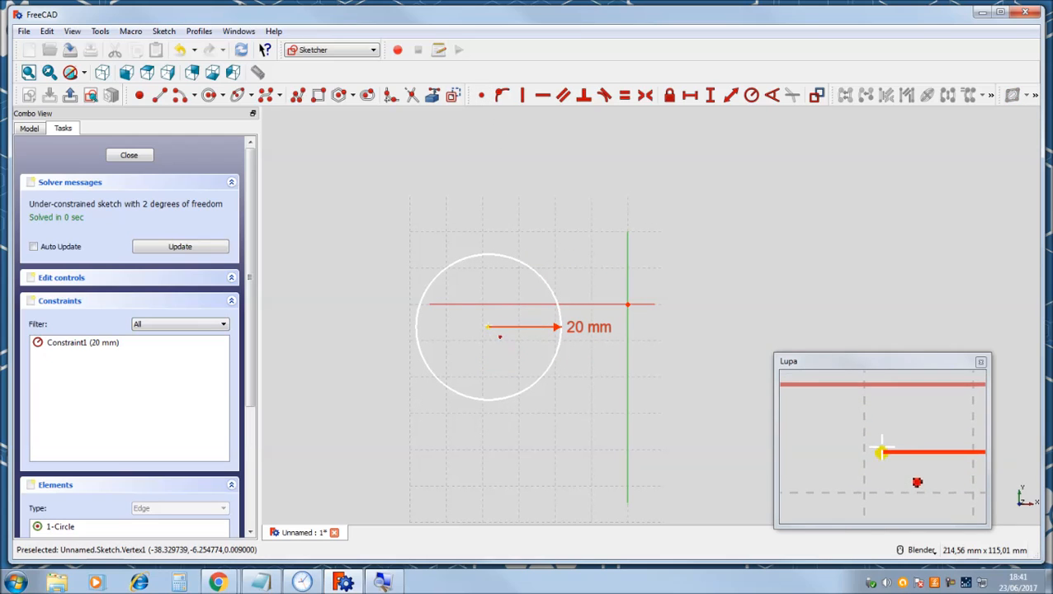
{"action": "left_click", "coordinate": [488, 328]}
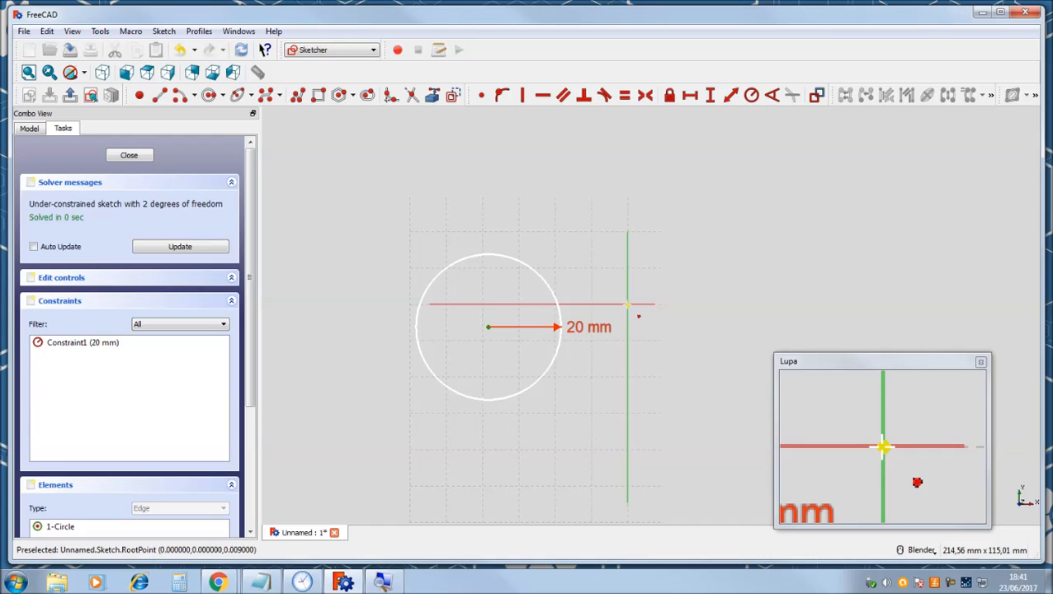
{"action": "left_click", "coordinate": [627, 304]}
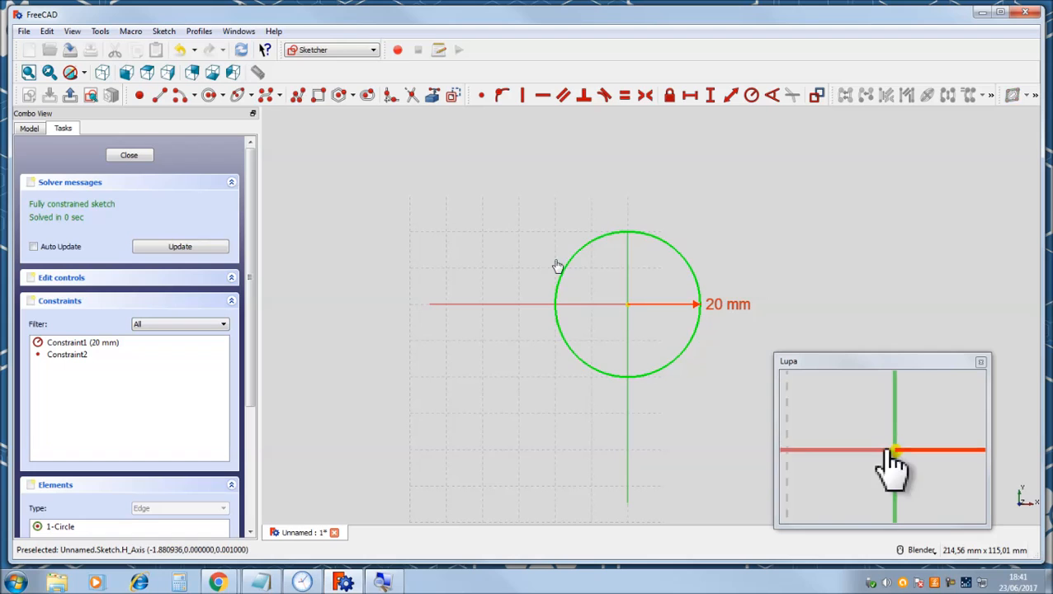
Try to move the fully constrained circle by its edge and centre point.
{"action": "left_click", "coordinate": [661, 240]}
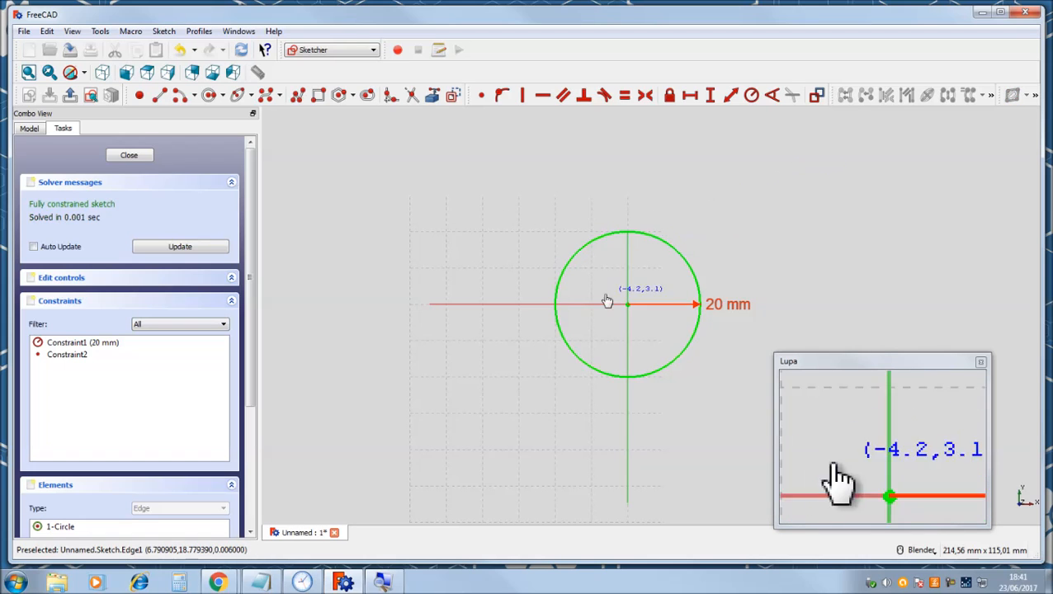
{"action": "scroll", "coordinate": [582, 294], "scroll_direction": "down", "scroll_amount": 2}
{"action": "scroll", "coordinate": [582, 301], "scroll_direction": "up", "scroll_amount": 5}
{"action": "scroll", "coordinate": [533, 289], "scroll_direction": "down", "scroll_amount": 4}
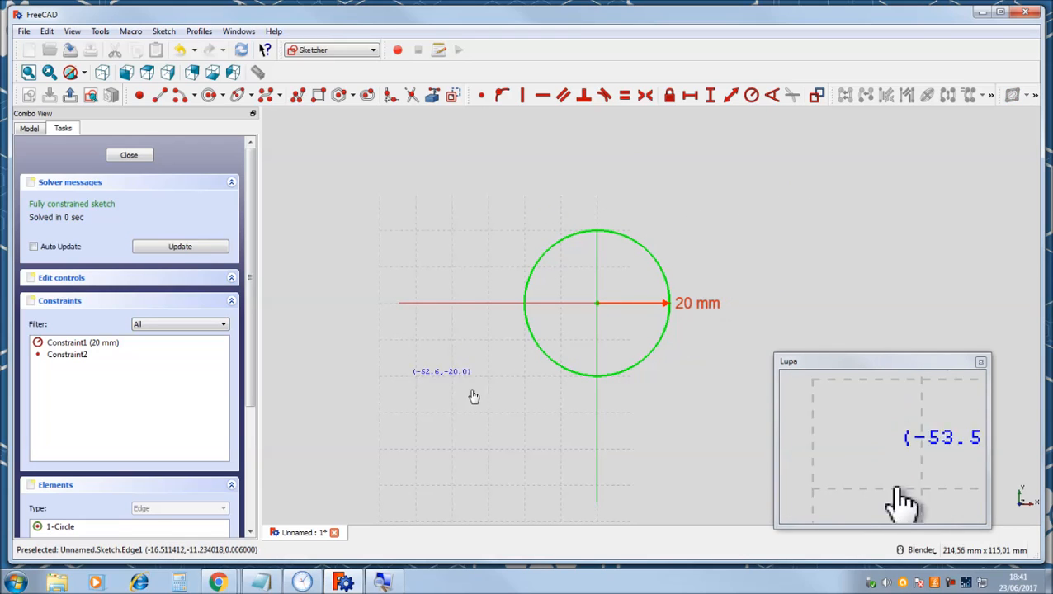
Delete the 20 mm radius constraint and resize the origin-centred circle by its edge, enlarging and shrinking it.
{"action": "left_click", "coordinate": [685, 303]}
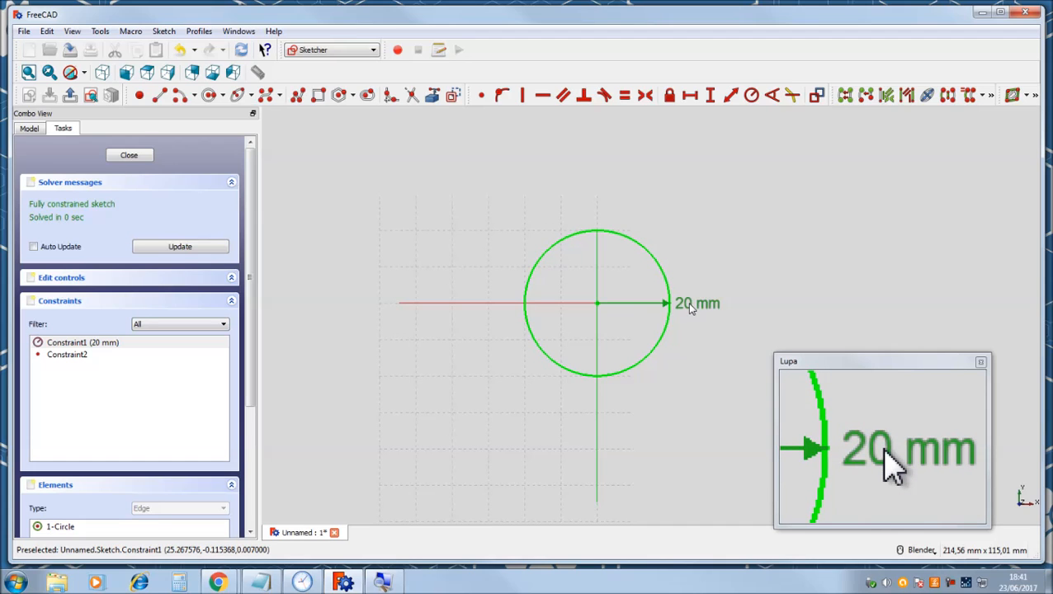
{"action": "key", "text": "Delete"}
{"action": "left_click_drag", "start_coordinate": [667, 280], "coordinate": [691, 245]}
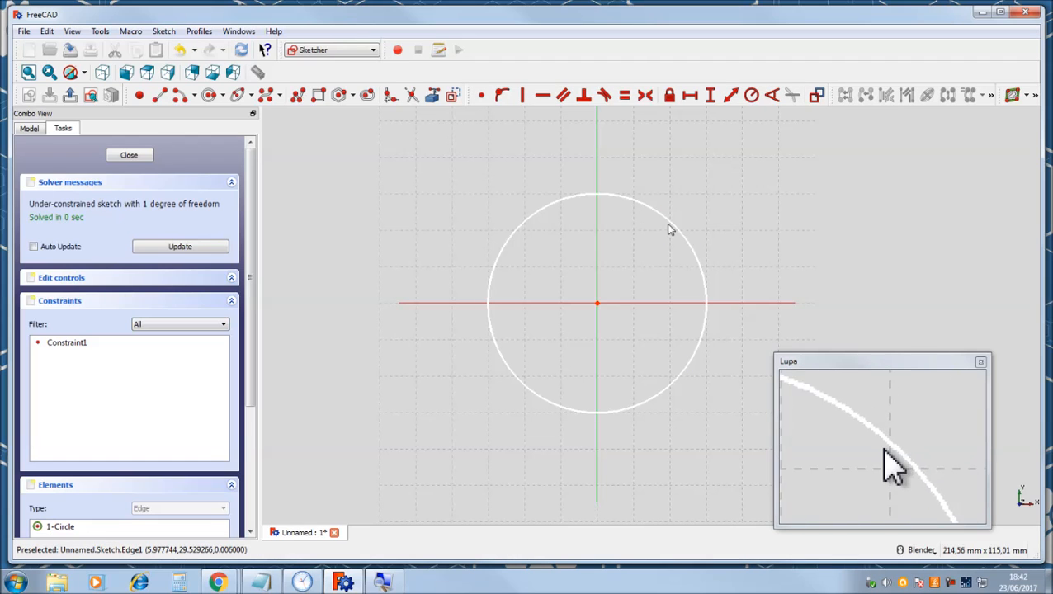
{"action": "left_click_drag", "start_coordinate": [670, 229], "coordinate": [659, 259]}
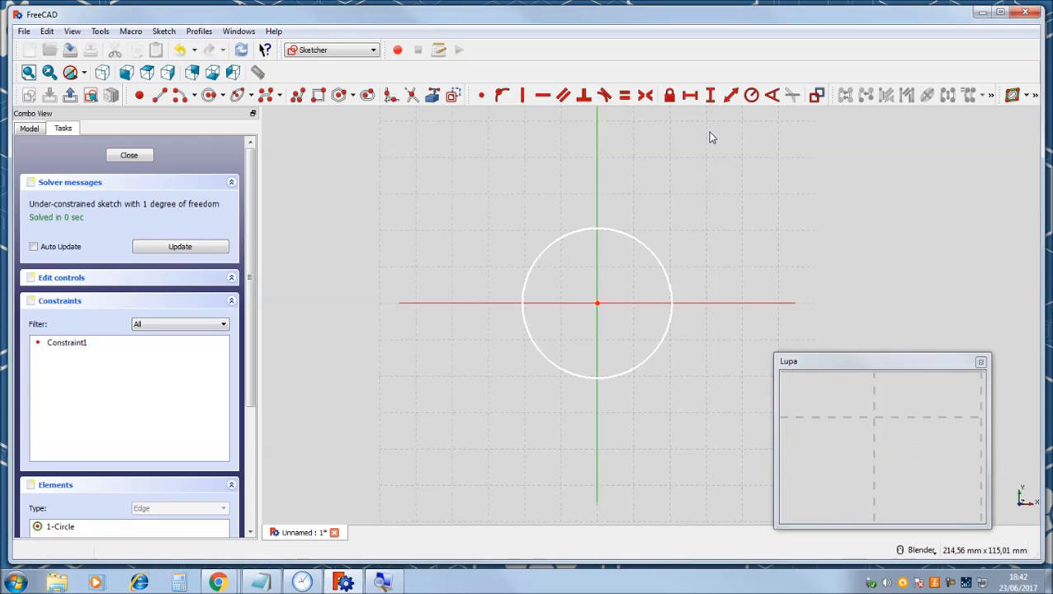
Delete the circle from the sketch.
{"action": "left_click", "coordinate": [566, 240]}
{"action": "key", "text": "Delete"}
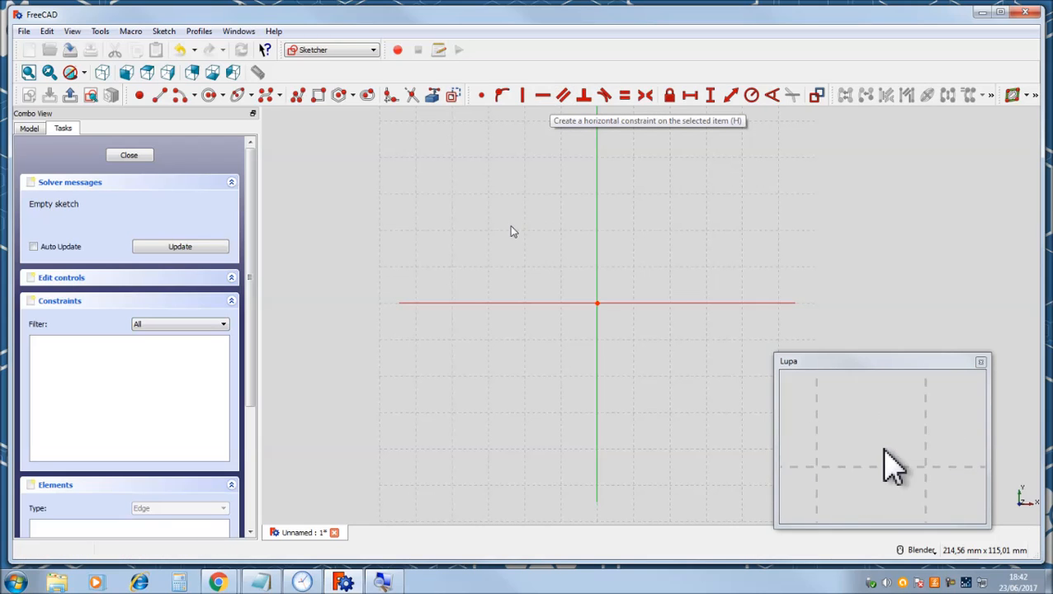
Sketch a rectangle about 65 mm wide and 58 mm high around the origin.
{"action": "scroll", "coordinate": [512, 228], "scroll_direction": "down", "scroll_amount": 3}
{"action": "scroll", "coordinate": [512, 241], "scroll_direction": "up", "scroll_amount": 3}
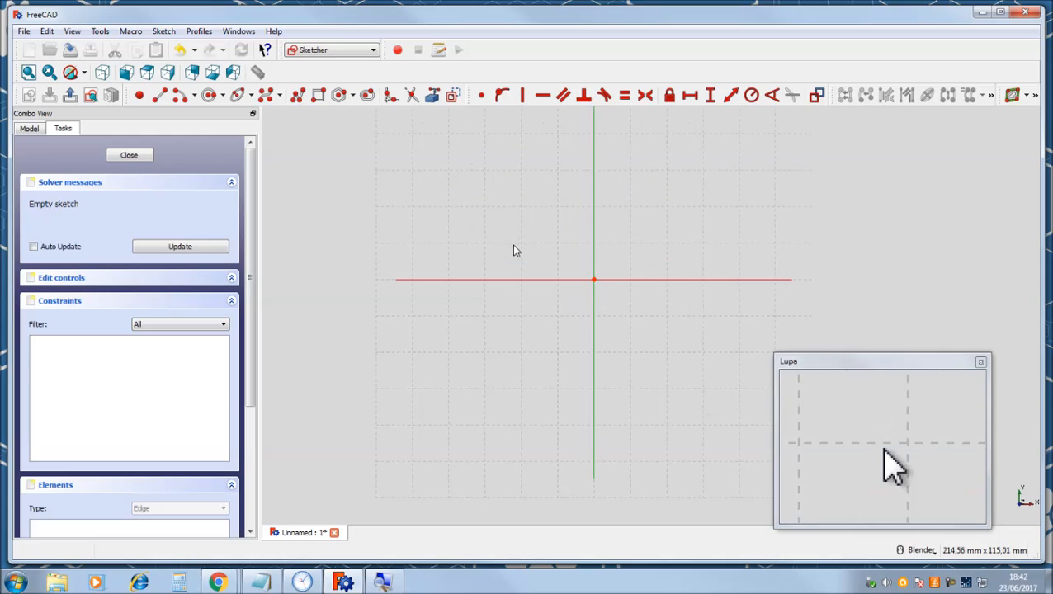
{"action": "left_click", "coordinate": [319, 98]}
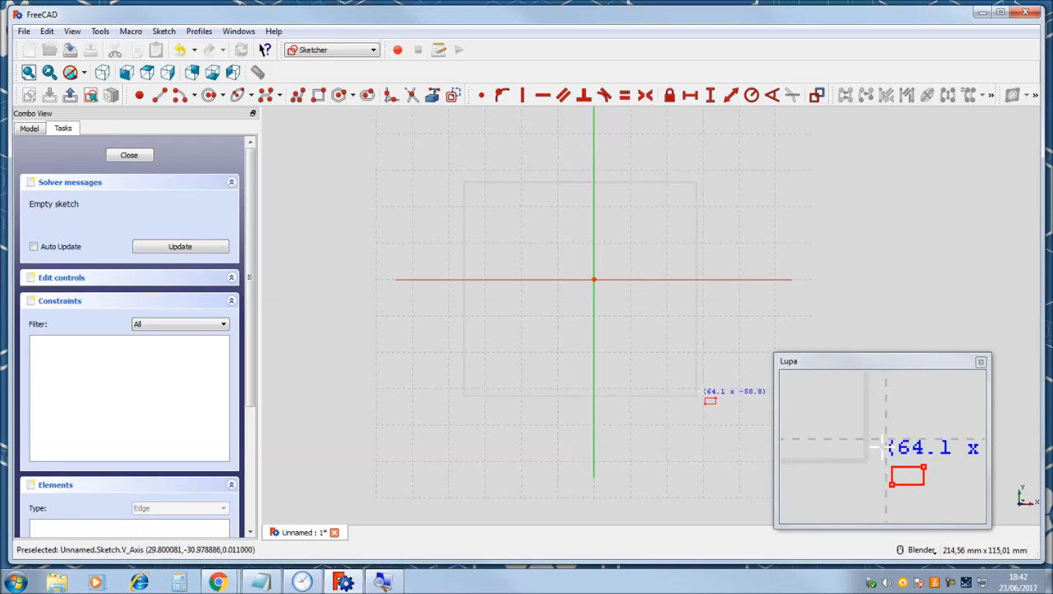
{"action": "left_click", "coordinate": [702, 391]}
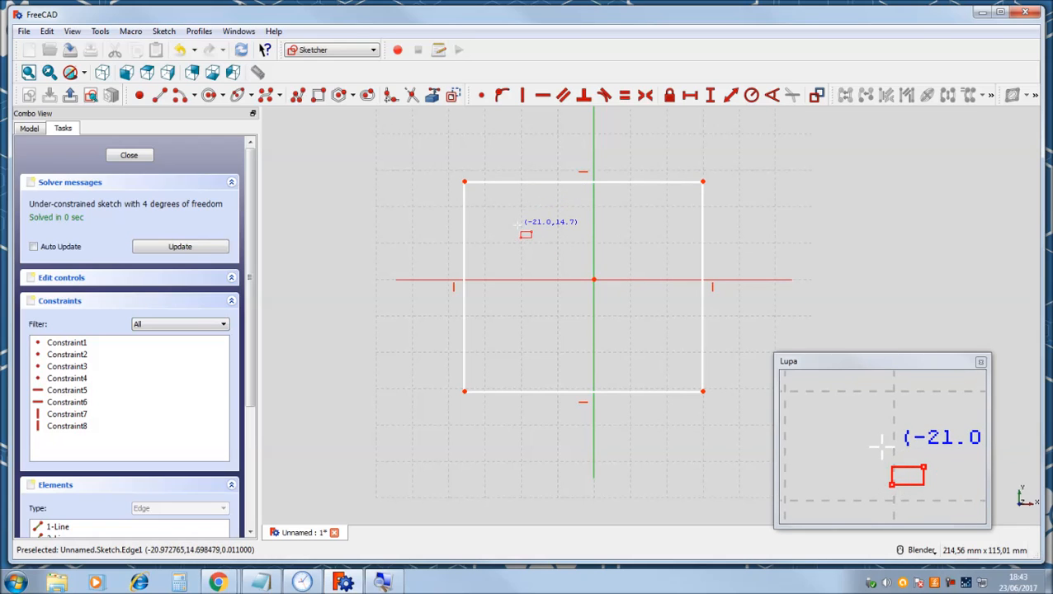
Reshape the rectangle by its top edge and draw a slanted construction line across its upper half.
{"action": "key", "text": "Escape"}
{"action": "left_click_drag", "start_coordinate": [522, 184], "coordinate": [541, 169]}
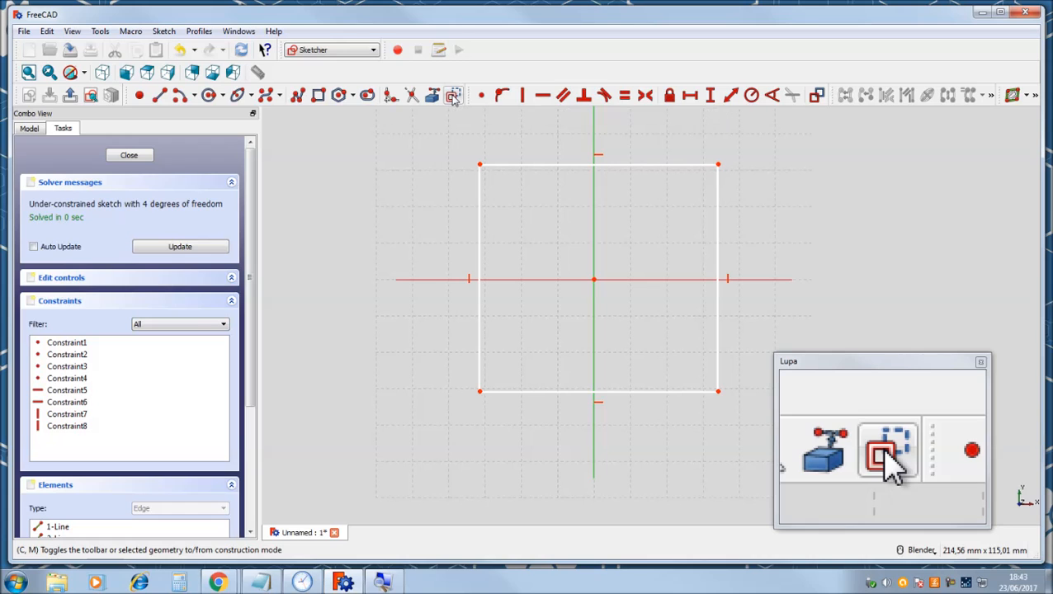
{"action": "left_click", "coordinate": [161, 97]}
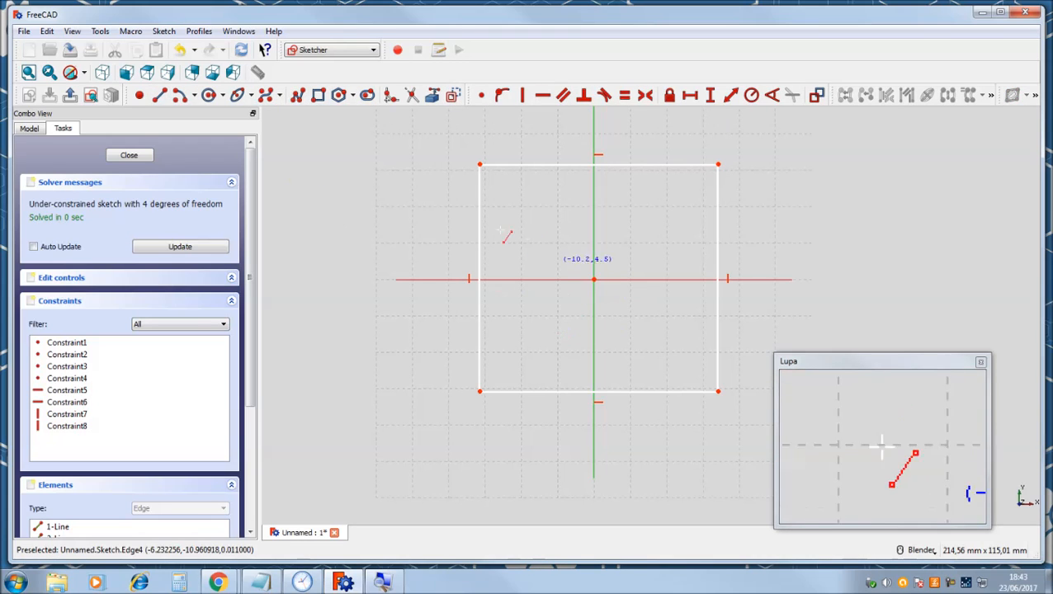
{"action": "left_click", "coordinate": [161, 96]}
{"action": "left_click", "coordinate": [532, 259]}
{"action": "left_click", "coordinate": [660, 212]}
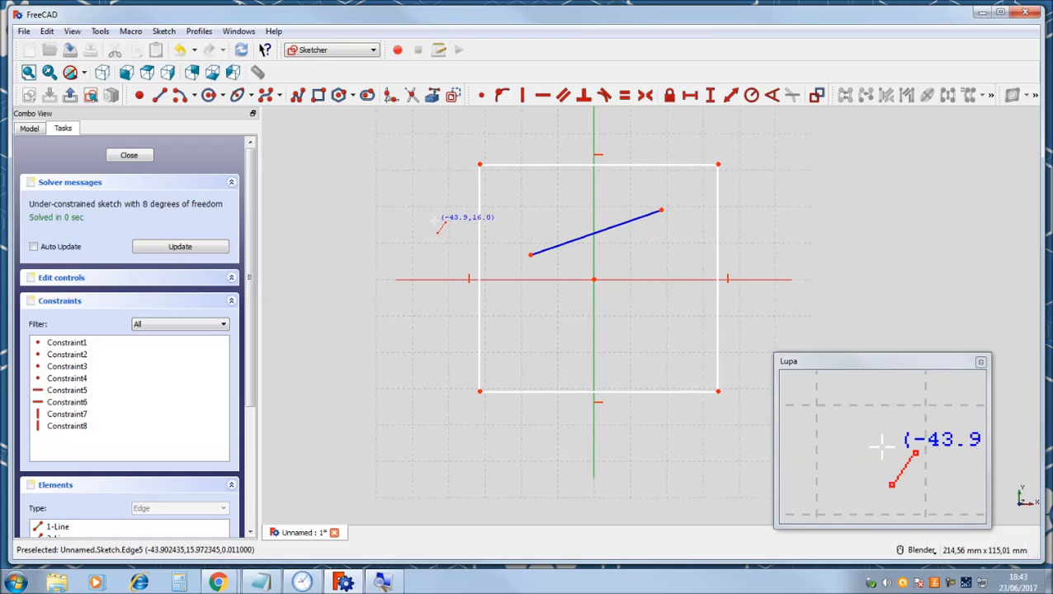
Close the sketch and examine how the rectangle and the construction line are displayed in the 3D view.
{"action": "left_click", "coordinate": [129, 156]}
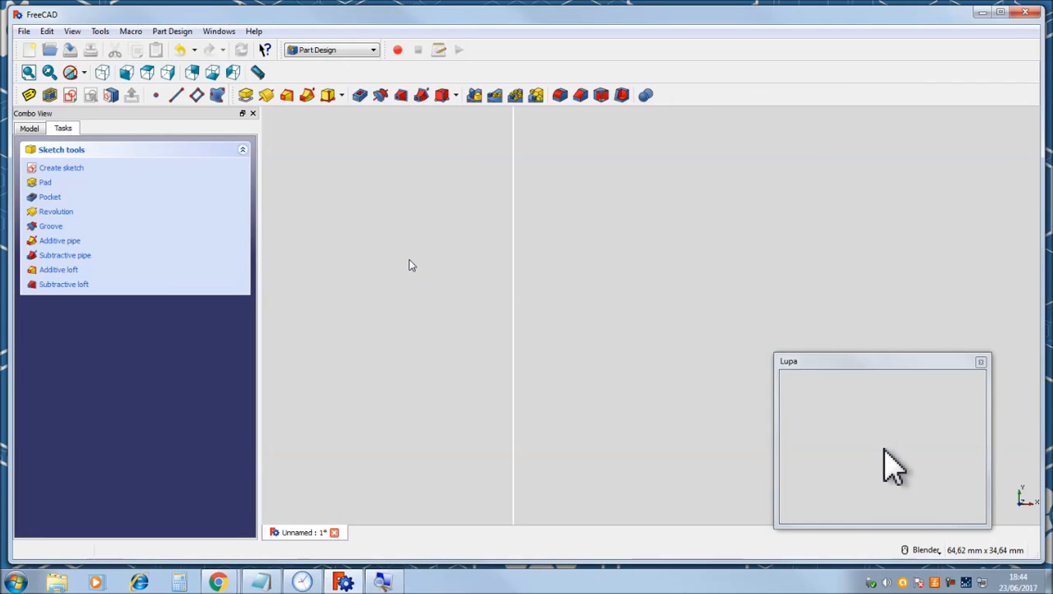
{"action": "scroll", "coordinate": [434, 251], "scroll_direction": "up", "scroll_amount": 10}
{"action": "scroll", "coordinate": [434, 250], "scroll_direction": "down", "scroll_amount": 10}
{"action": "scroll", "coordinate": [426, 252], "scroll_direction": "up", "scroll_amount": 8}
{"action": "scroll", "coordinate": [425, 253], "scroll_direction": "down", "scroll_amount": 4}
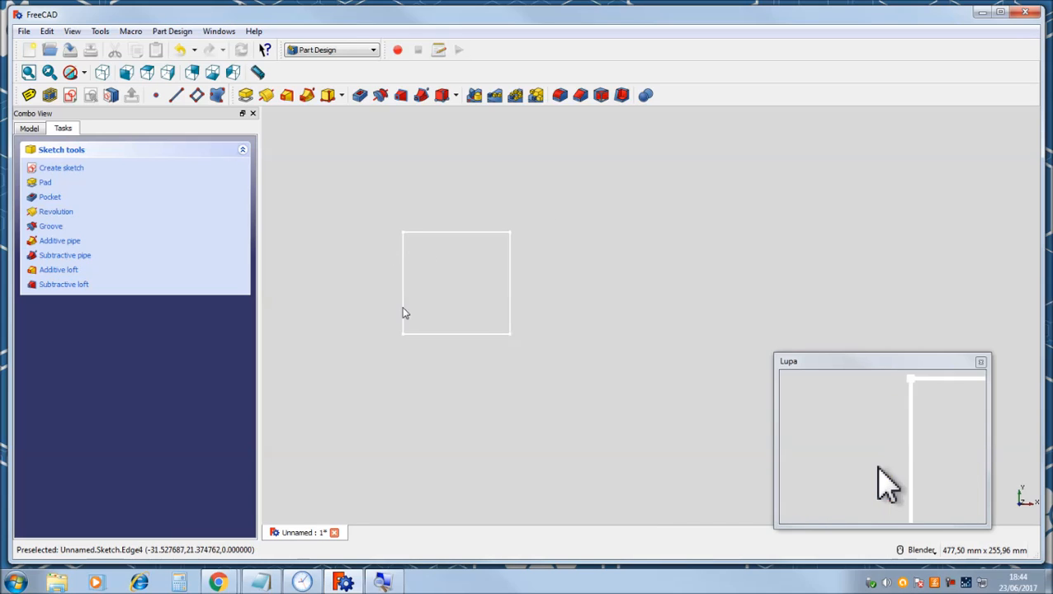
{"action": "scroll", "coordinate": [446, 279], "scroll_direction": "up", "scroll_amount": 3}
{"action": "scroll", "coordinate": [446, 275], "scroll_direction": "down", "scroll_amount": 2}
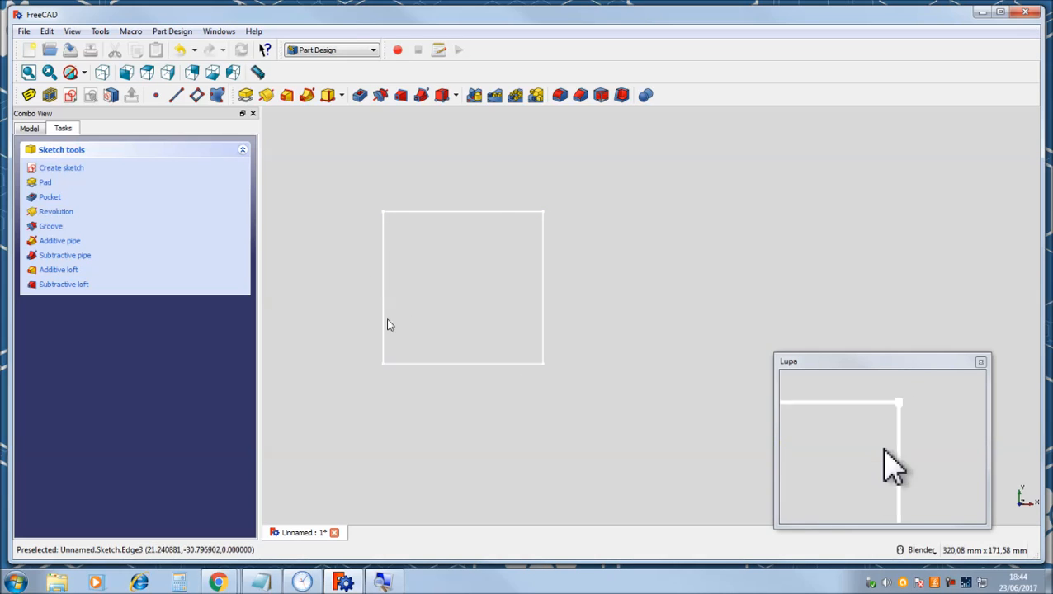
Reopen the body's sketch for editing and shift the slanted construction line inside the rectangle.
{"action": "left_click", "coordinate": [30, 129]}
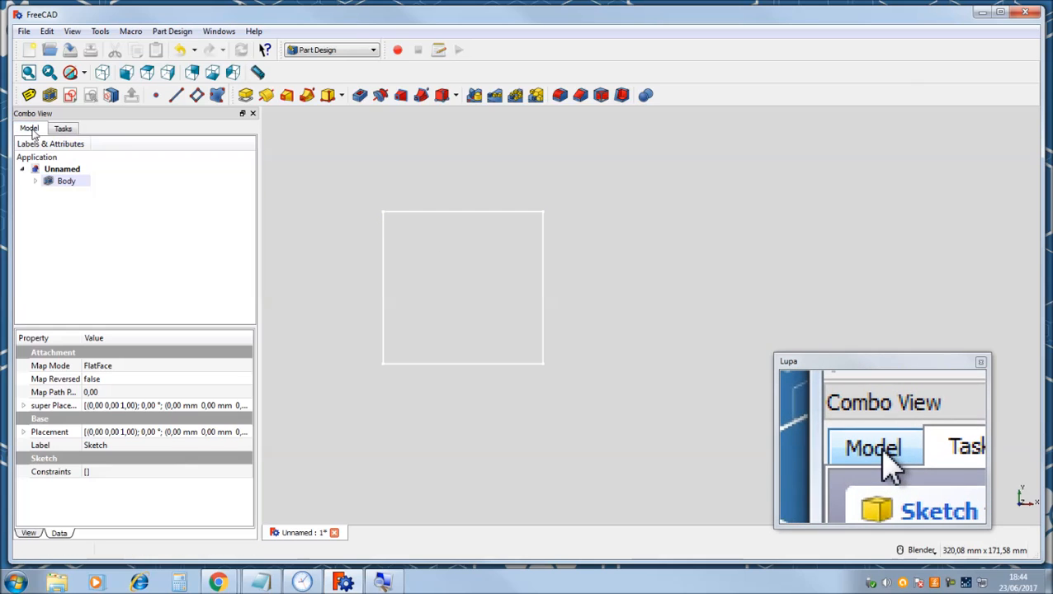
{"action": "left_click", "coordinate": [36, 182]}
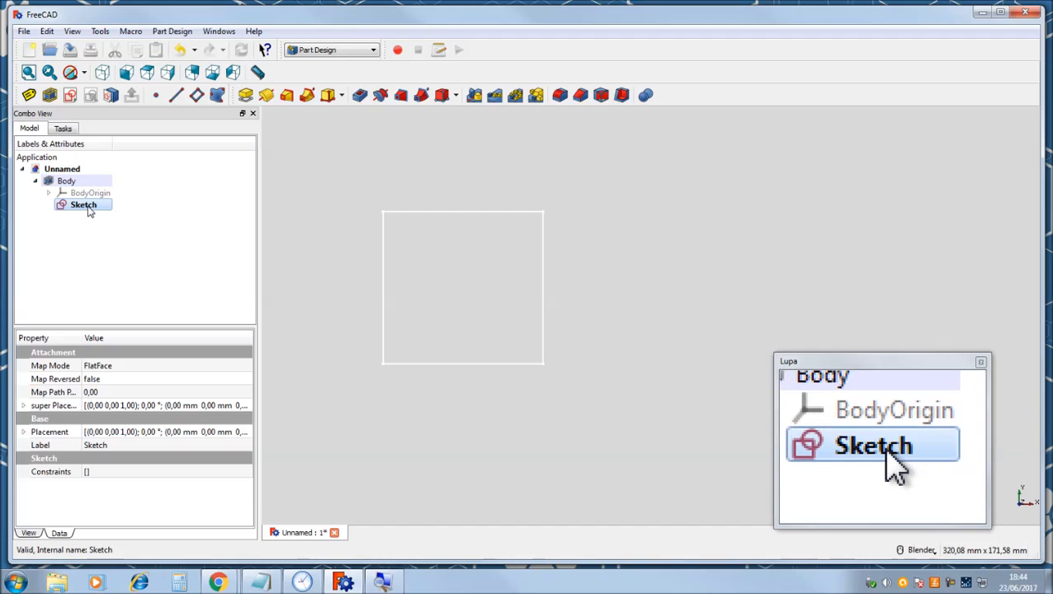
{"action": "double_click", "coordinate": [89, 208]}
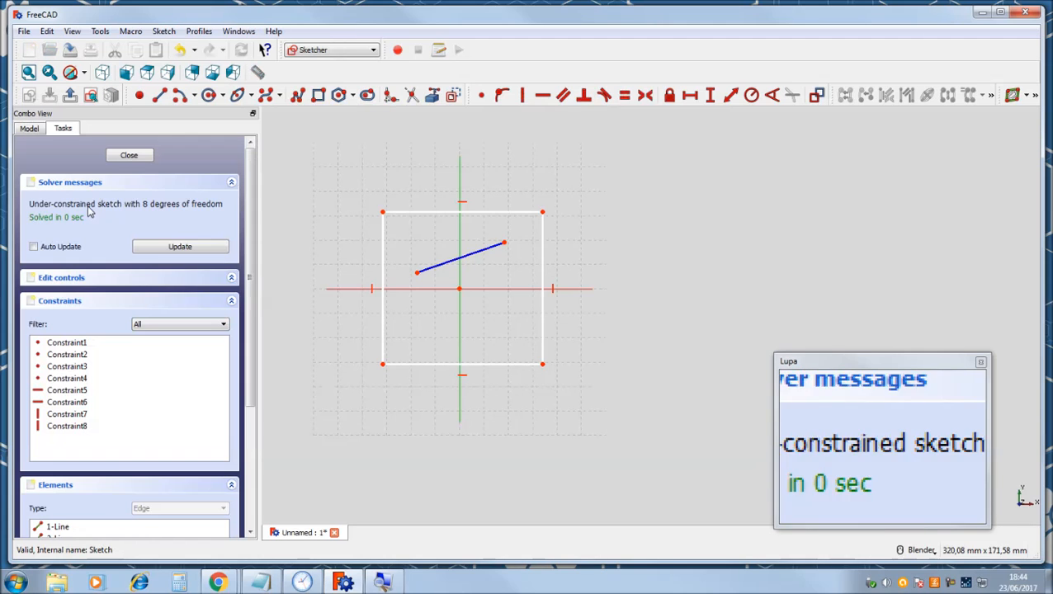
{"action": "scroll", "coordinate": [440, 261], "scroll_direction": "down", "scroll_amount": 2}
{"action": "scroll", "coordinate": [428, 278], "scroll_direction": "down", "scroll_amount": 2}
{"action": "scroll", "coordinate": [425, 279], "scroll_direction": "up", "scroll_amount": 2}
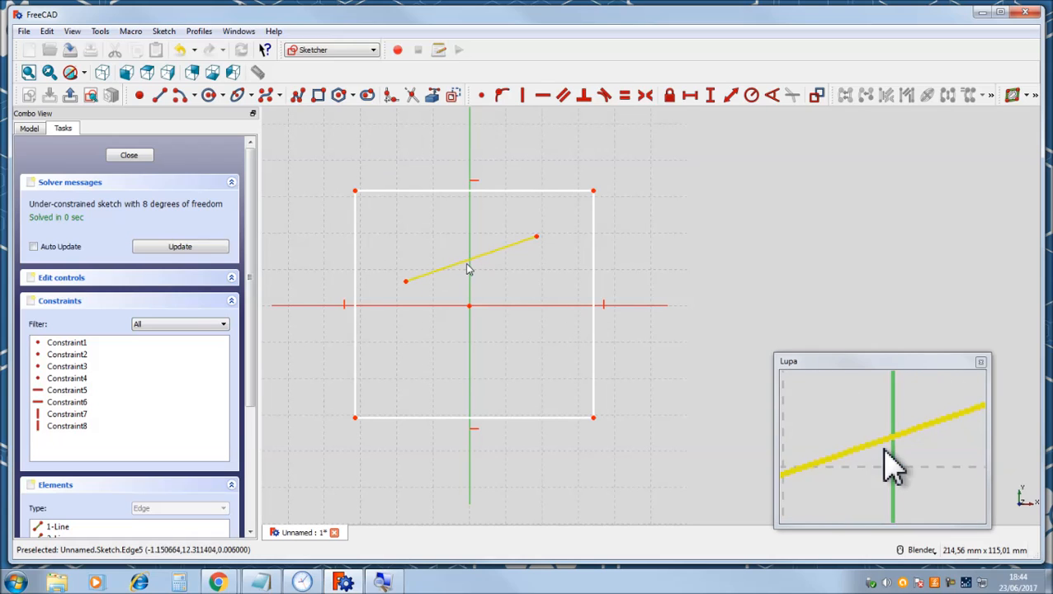
{"action": "left_click_drag", "start_coordinate": [468, 268], "coordinate": [478, 276]}
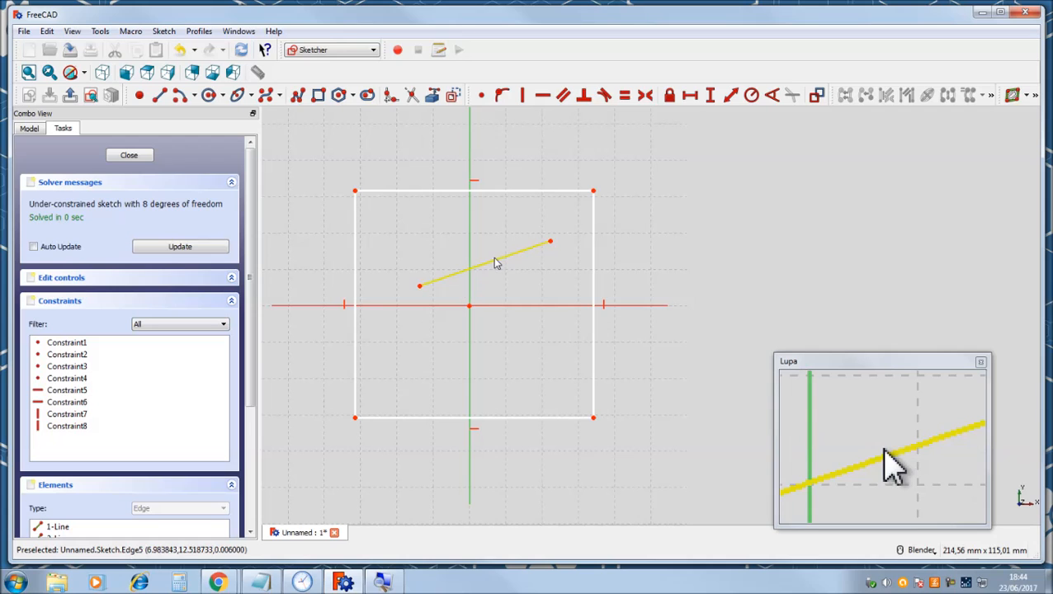
{"action": "mouse_move", "coordinate": [496, 263]}
{"action": "left_mouse_down"}
{"action": "mouse_move", "coordinate": [421, 308]}
{"action": "mouse_move", "coordinate": [477, 260]}
{"action": "left_mouse_up"}
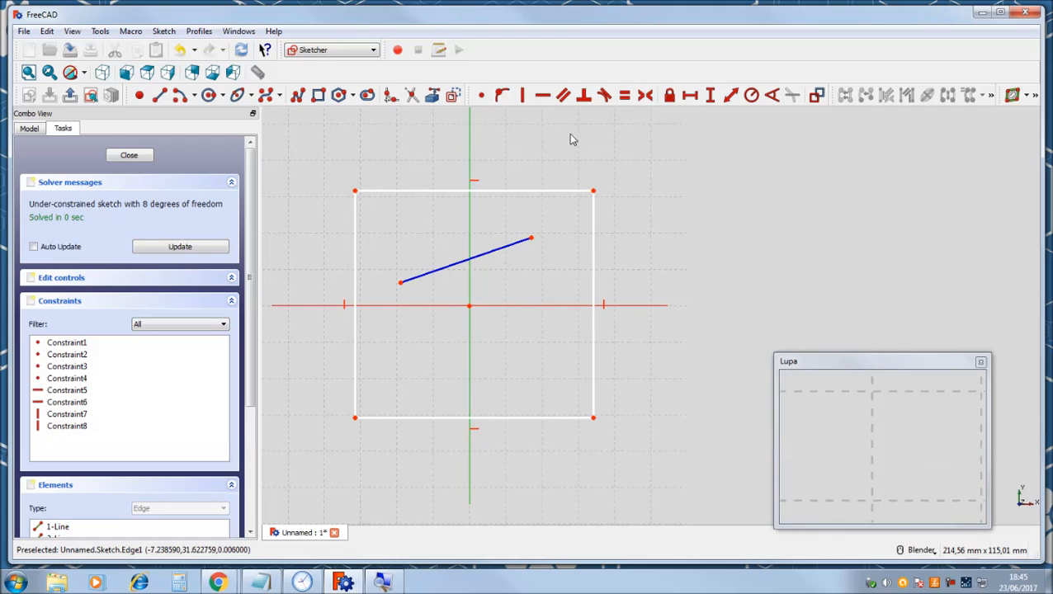
Constrain the rectangle's two left corners symmetrically about the construction line's left endpoint.
{"action": "left_click", "coordinate": [645, 95]}
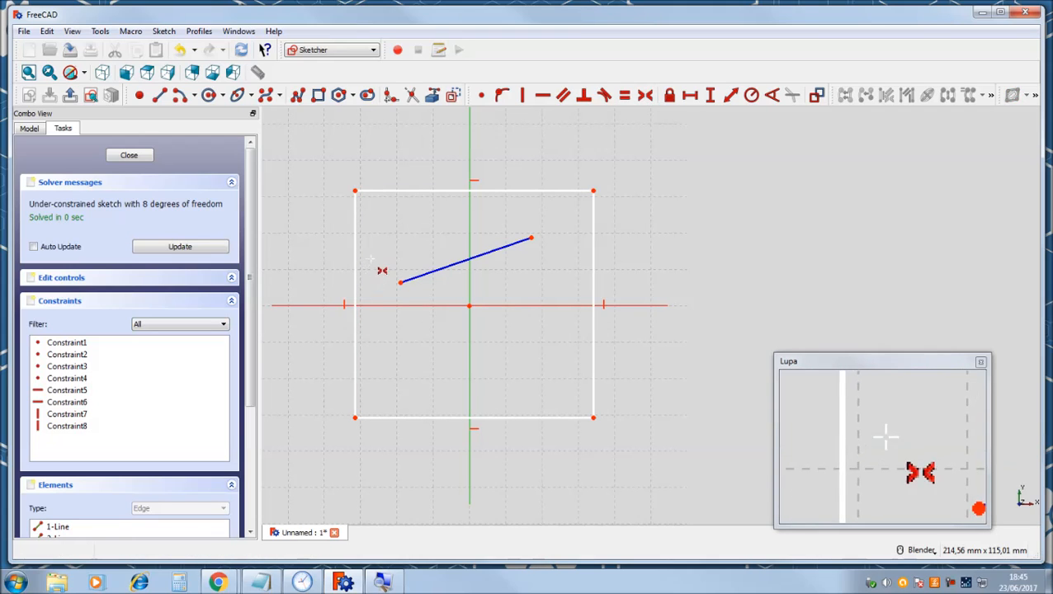
{"action": "left_click", "coordinate": [355, 191]}
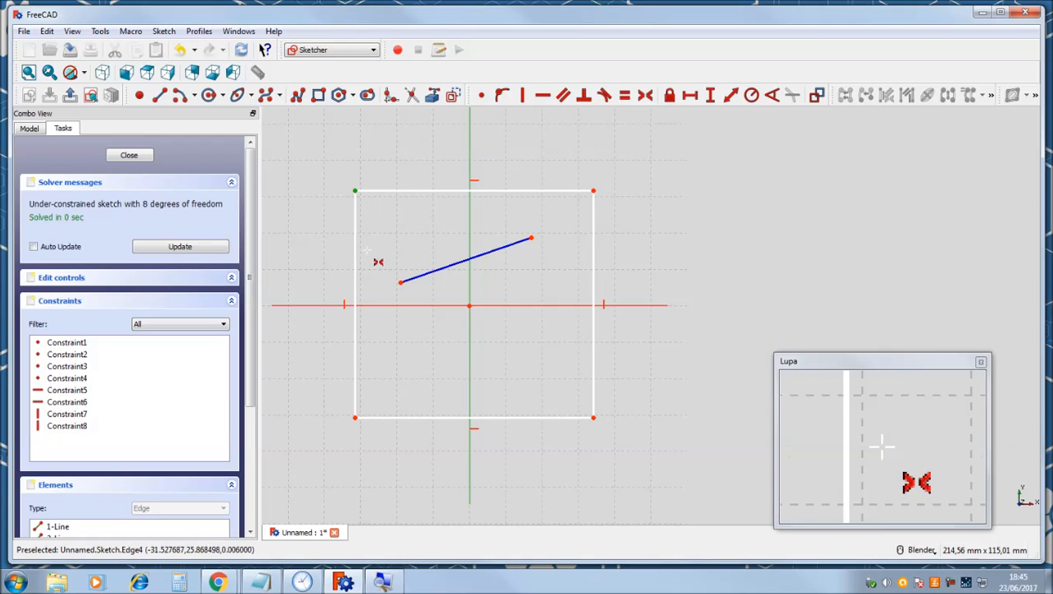
{"action": "left_click", "coordinate": [400, 282]}
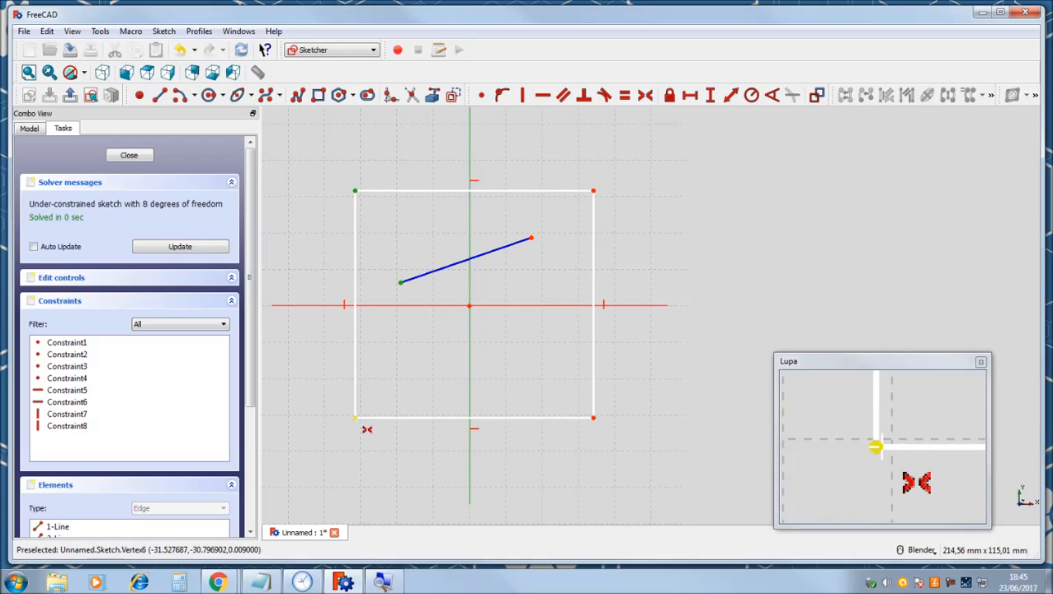
{"action": "left_click", "coordinate": [356, 417]}
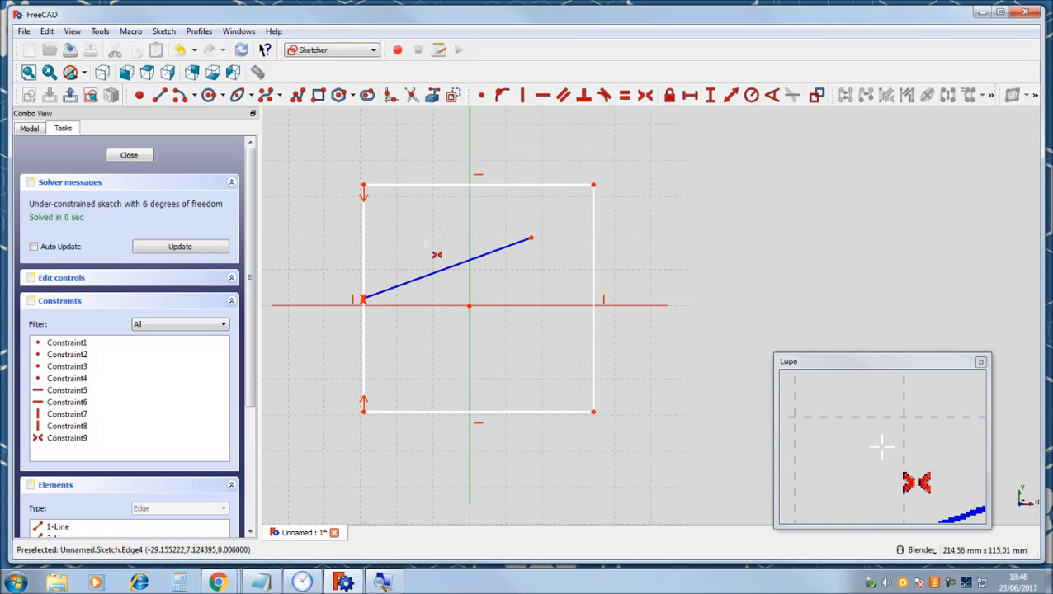
Make the rectangle's right edge symmetric about the construction line's right endpoint and move the line upward.
{"action": "left_click", "coordinate": [593, 234]}
{"action": "key", "text": "s"}
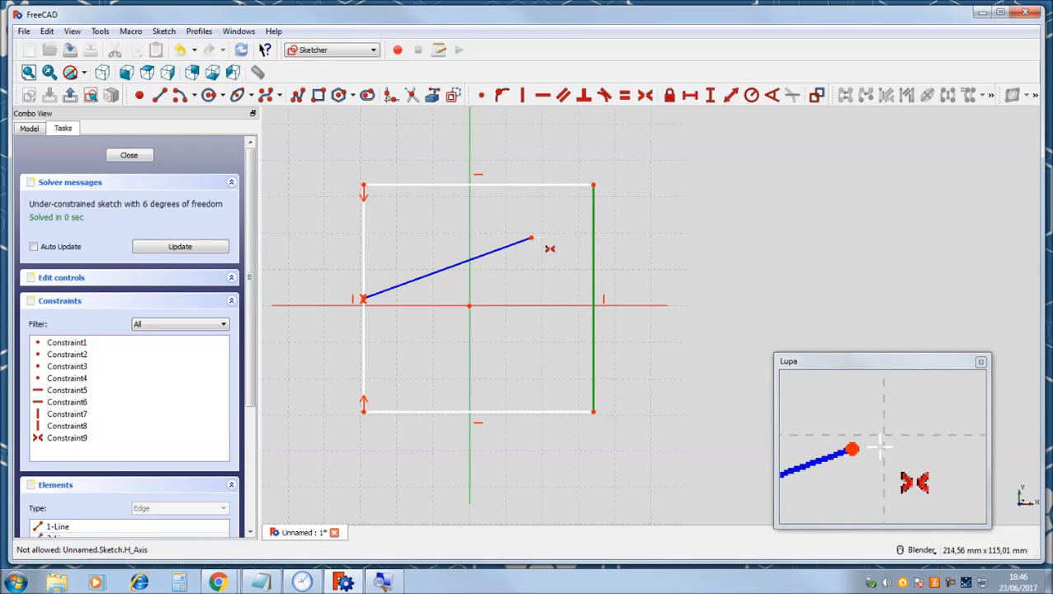
{"action": "left_click", "coordinate": [529, 240]}
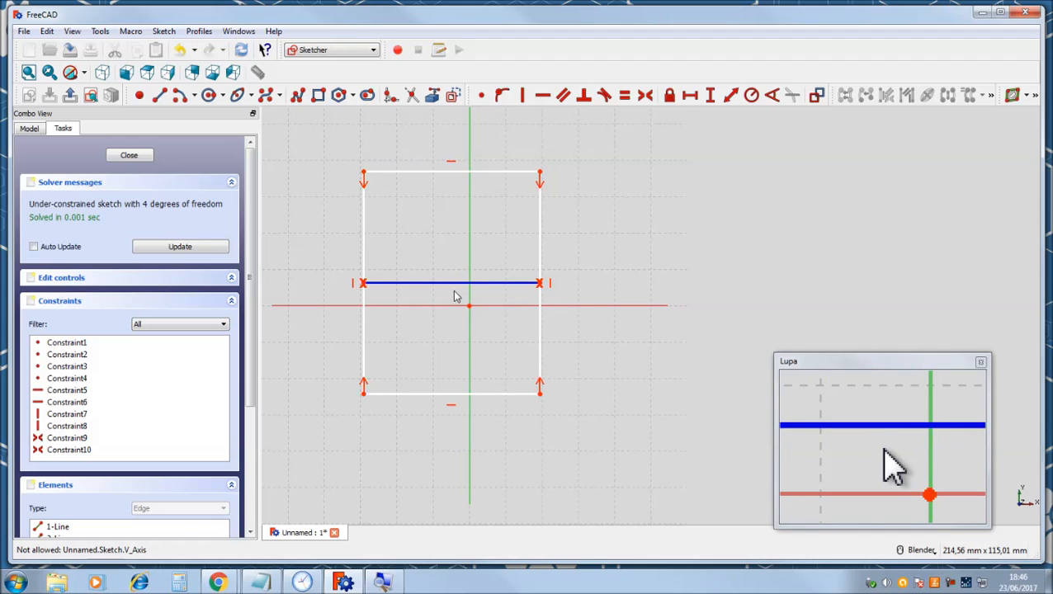
{"action": "mouse_move", "coordinate": [440, 288]}
{"action": "left_mouse_down"}
{"action": "mouse_move", "coordinate": [495, 366]}
{"action": "mouse_move", "coordinate": [481, 262]}
{"action": "mouse_move", "coordinate": [595, 399]}
{"action": "mouse_move", "coordinate": [441, 363]}
{"action": "mouse_move", "coordinate": [400, 237]}
{"action": "mouse_move", "coordinate": [566, 301]}
{"action": "mouse_move", "coordinate": [407, 299]}
{"action": "mouse_move", "coordinate": [490, 229]}
{"action": "mouse_move", "coordinate": [428, 263]}
{"action": "mouse_move", "coordinate": [456, 272]}
{"action": "mouse_move", "coordinate": [447, 257]}
{"action": "left_mouse_up"}
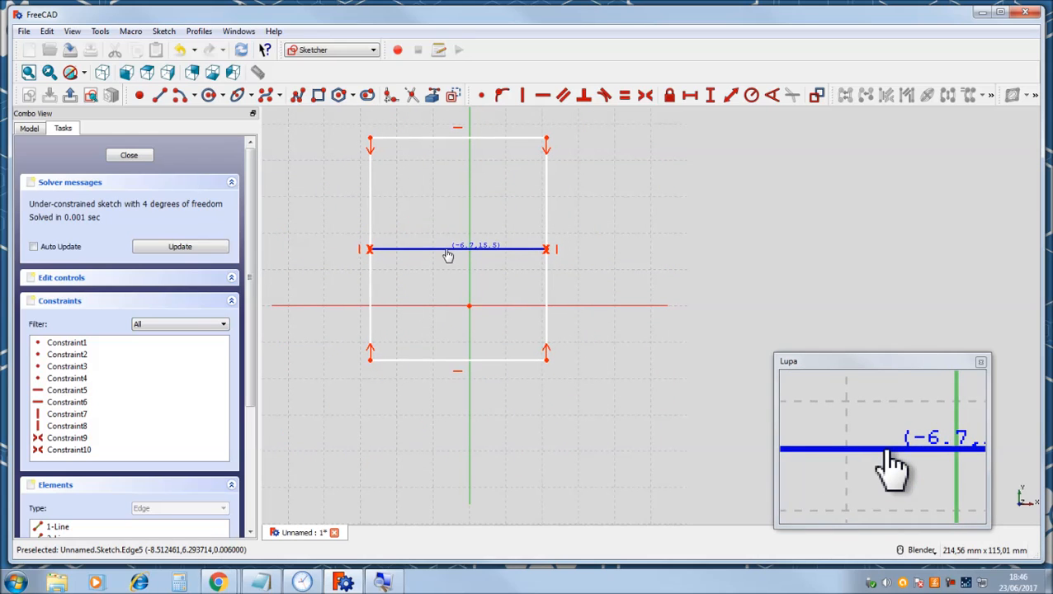
Apply a symmetry constraint that centres the construction line on the sketch origin.
{"action": "left_click", "coordinate": [645, 95]}
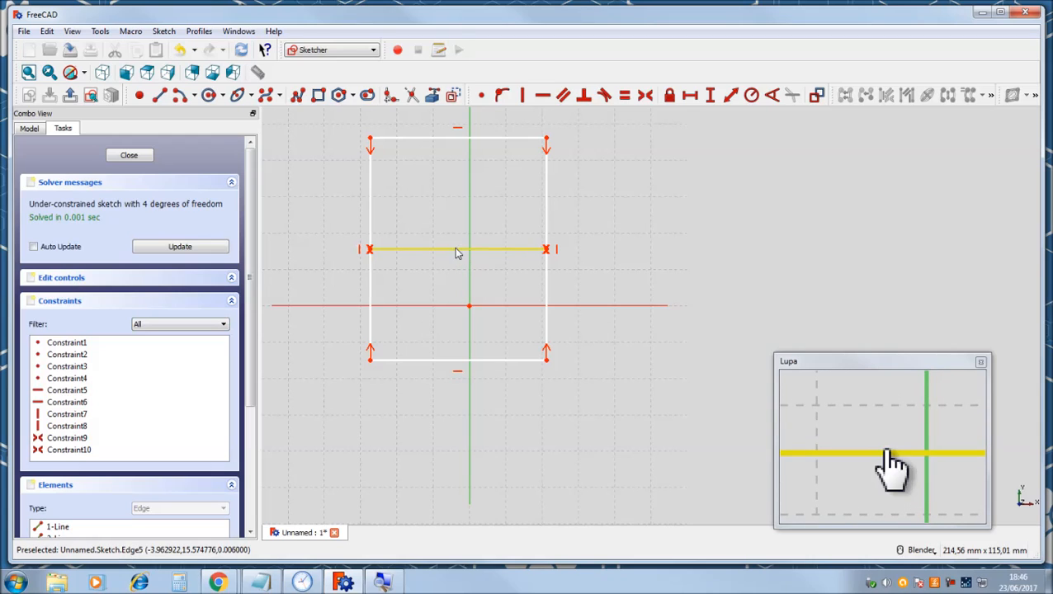
{"action": "left_click", "coordinate": [458, 253]}
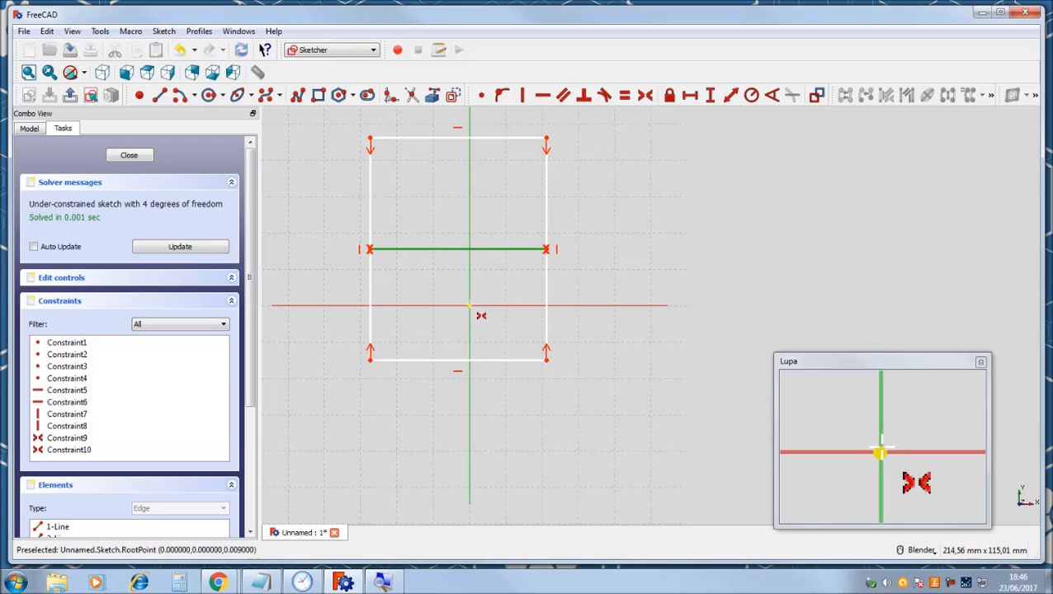
{"action": "left_click", "coordinate": [471, 307]}
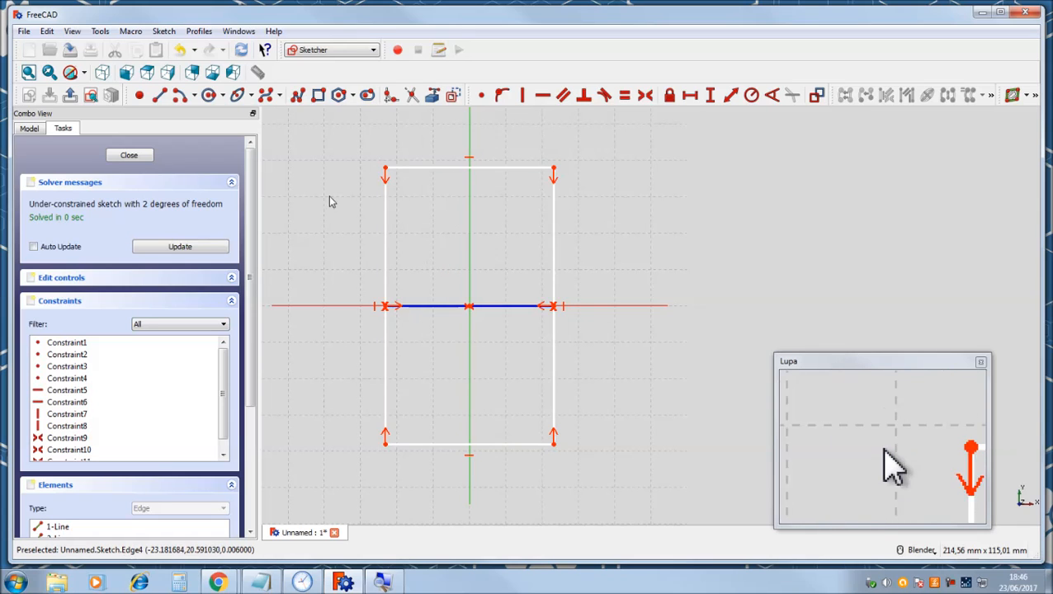
Resize the origin-centred rectangle repeatedly by its edges, widening, narrowing and changing its height.
{"action": "left_click_drag", "start_coordinate": [559, 276], "coordinate": [599, 289]}
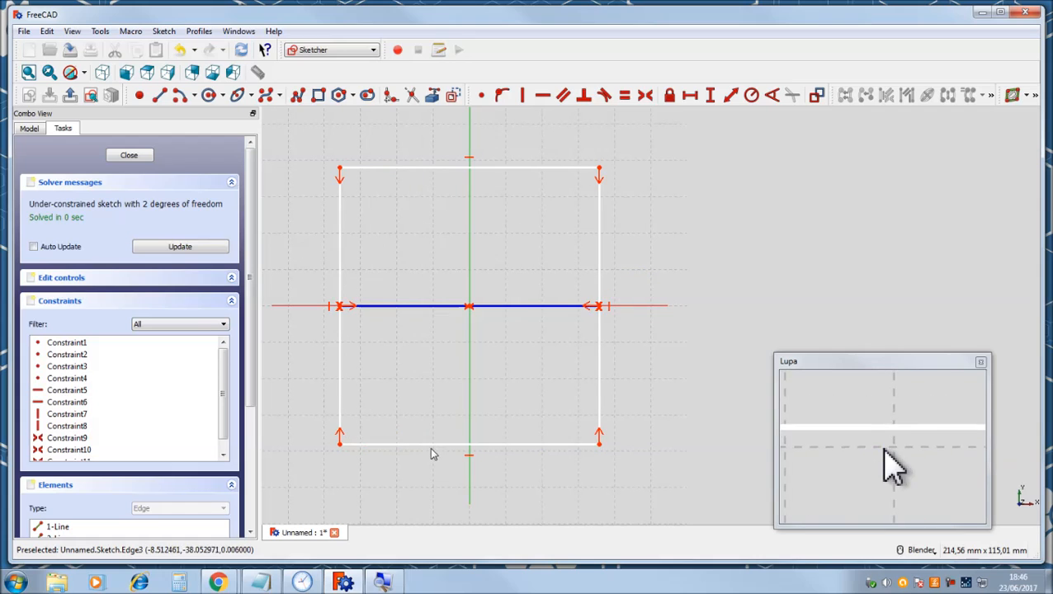
{"action": "mouse_move", "coordinate": [435, 451]}
{"action": "left_mouse_down"}
{"action": "mouse_move", "coordinate": [440, 313]}
{"action": "mouse_move", "coordinate": [423, 463]}
{"action": "mouse_move", "coordinate": [423, 362]}
{"action": "mouse_move", "coordinate": [429, 459]}
{"action": "left_mouse_up"}
{"action": "left_click_drag", "start_coordinate": [601, 228], "coordinate": [639, 241]}
{"action": "left_click_drag", "start_coordinate": [500, 152], "coordinate": [454, 208]}
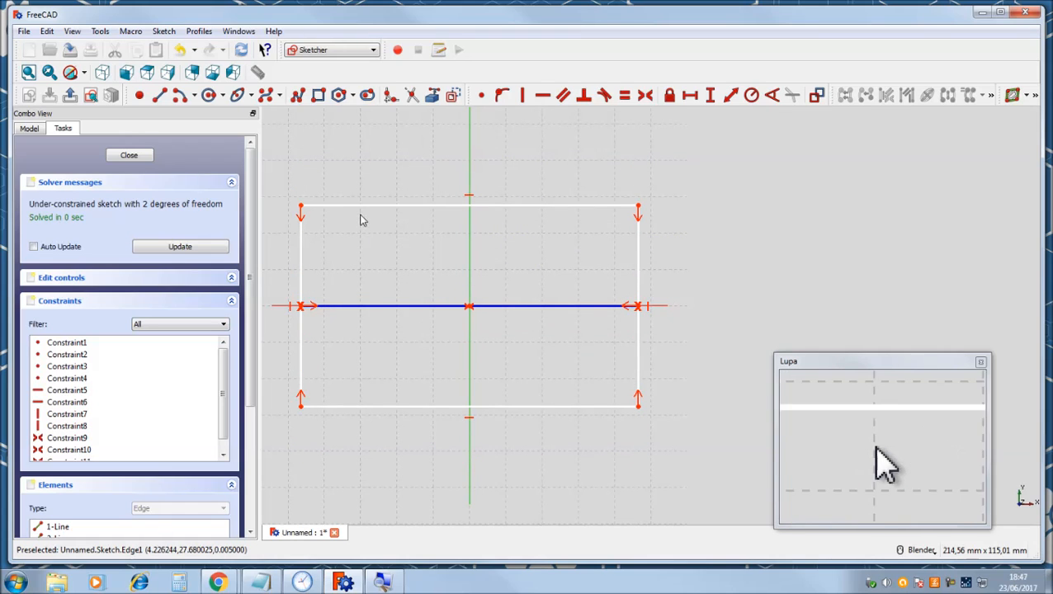
{"action": "left_click_drag", "start_coordinate": [367, 211], "coordinate": [393, 174]}
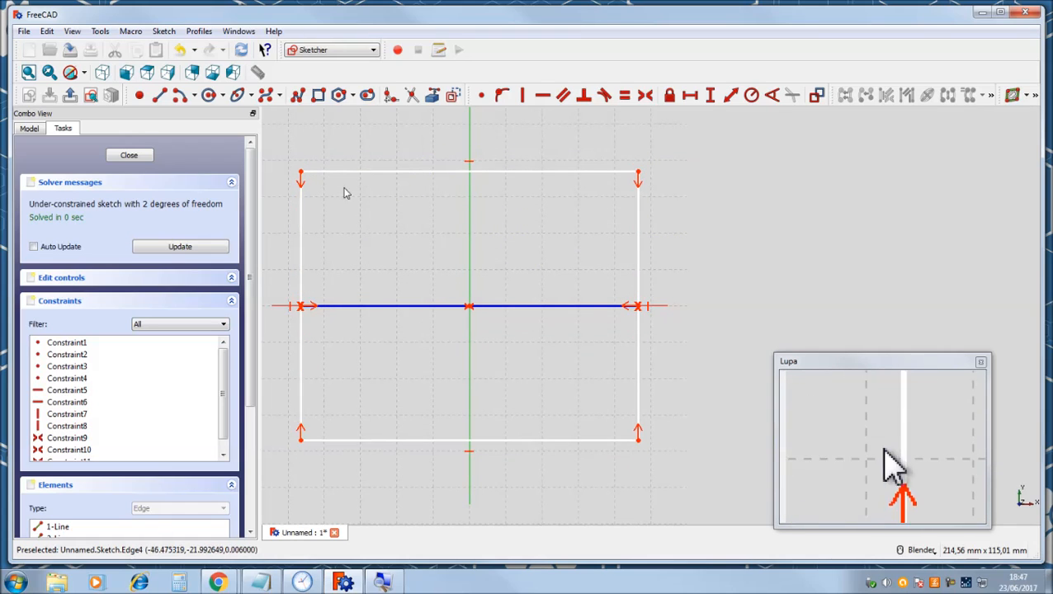
{"action": "mouse_move", "coordinate": [593, 175]}
{"action": "left_mouse_down"}
{"action": "mouse_move", "coordinate": [576, 265]}
{"action": "mouse_move", "coordinate": [582, 161]}
{"action": "left_mouse_up"}
{"action": "left_click_drag", "start_coordinate": [634, 207], "coordinate": [596, 213]}
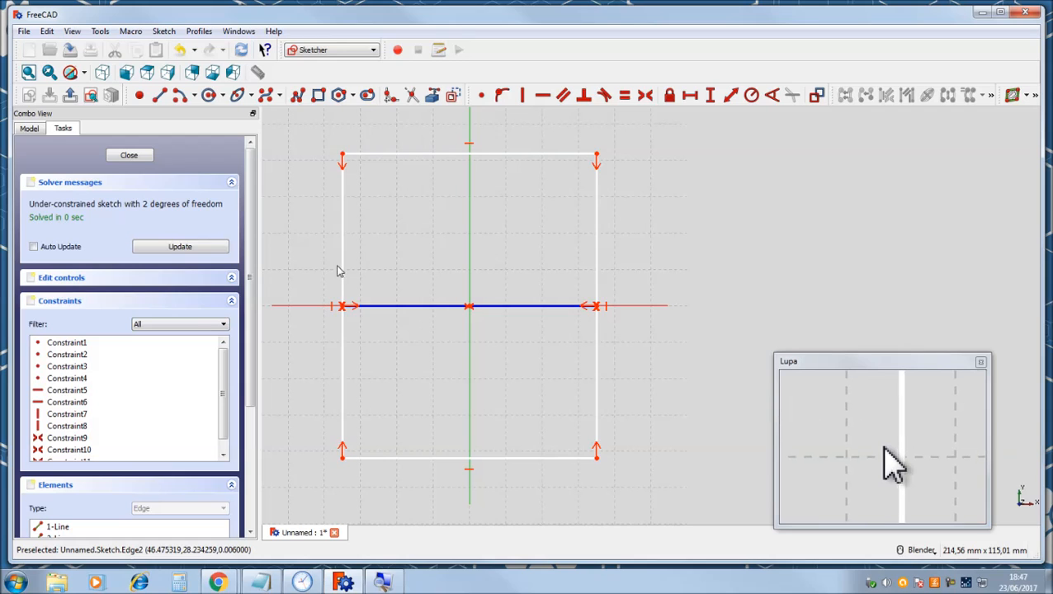
{"action": "left_click_drag", "start_coordinate": [342, 269], "coordinate": [333, 274]}
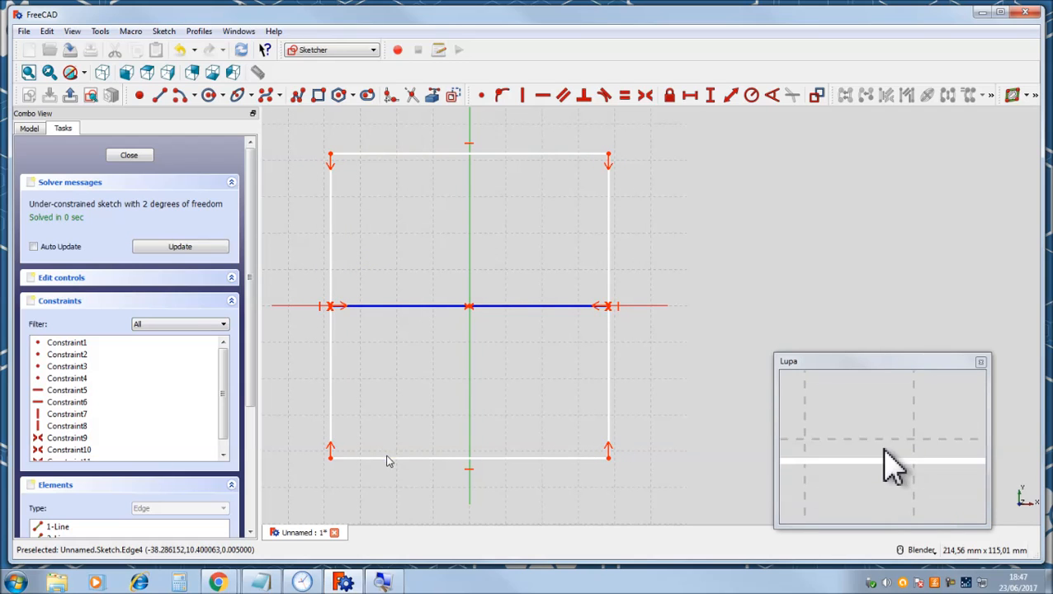
{"action": "left_click_drag", "start_coordinate": [406, 453], "coordinate": [430, 417]}
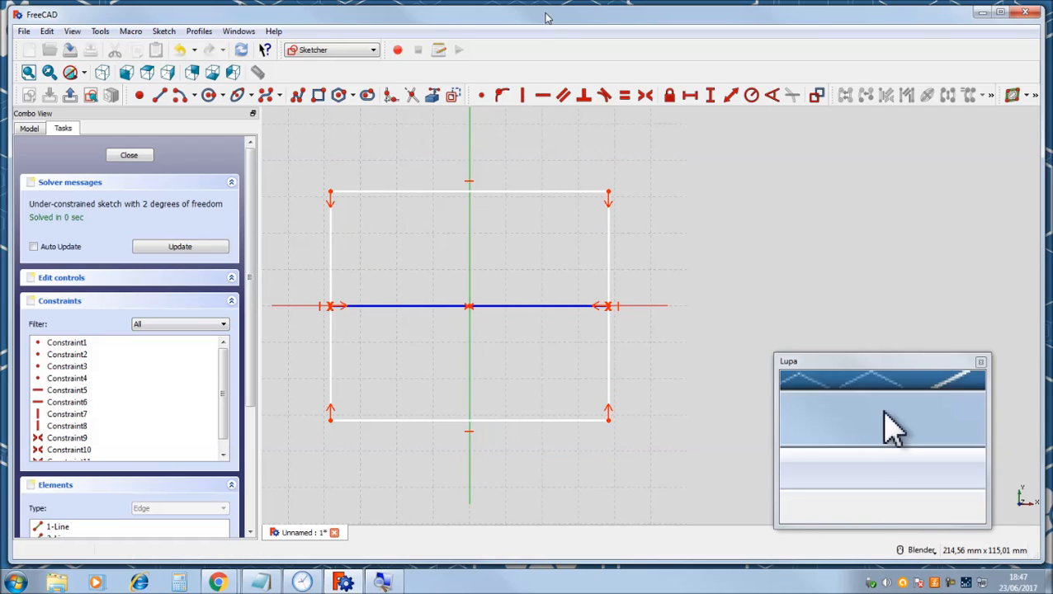
Add a horizontal distance constraint of 70 mm to the rectangle's top edge.
{"action": "left_click", "coordinate": [693, 98]}
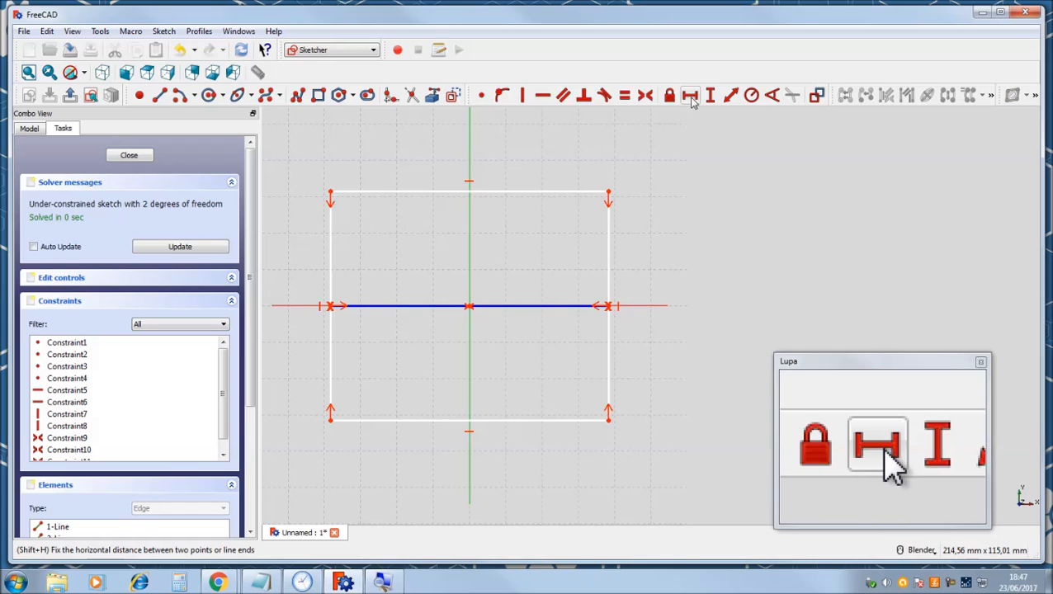
{"action": "left_click", "coordinate": [508, 200]}
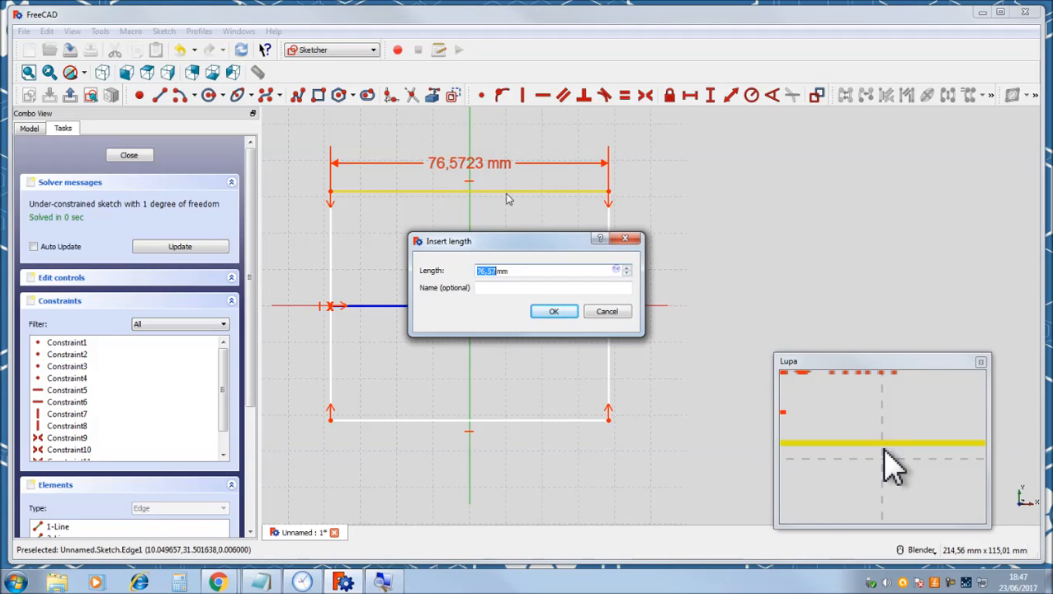
{"action": "type", "text": "70"}
{"action": "key", "text": "Return"}
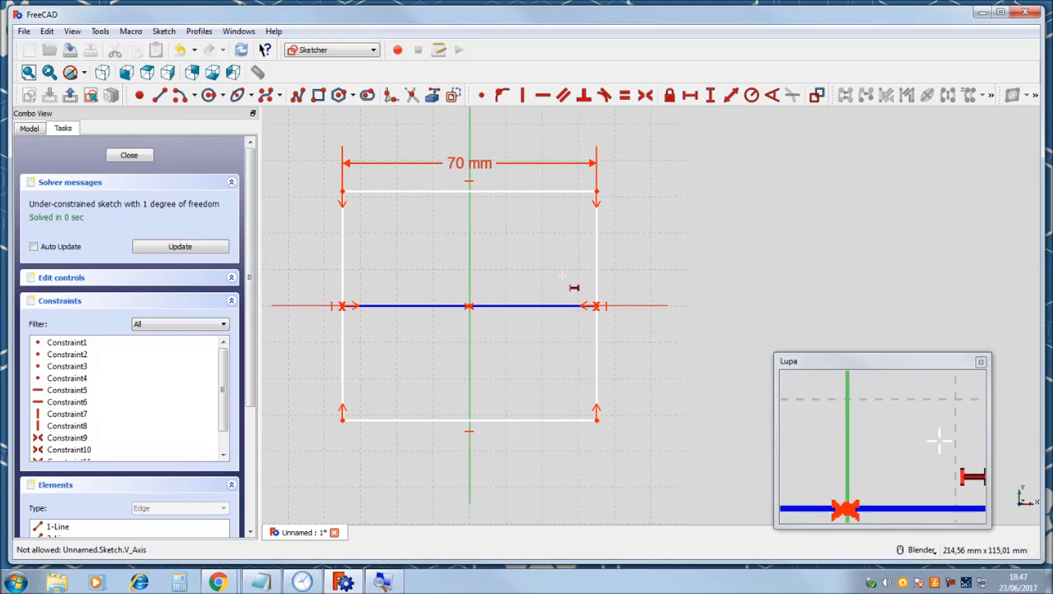
{"action": "key", "text": "Escape"}
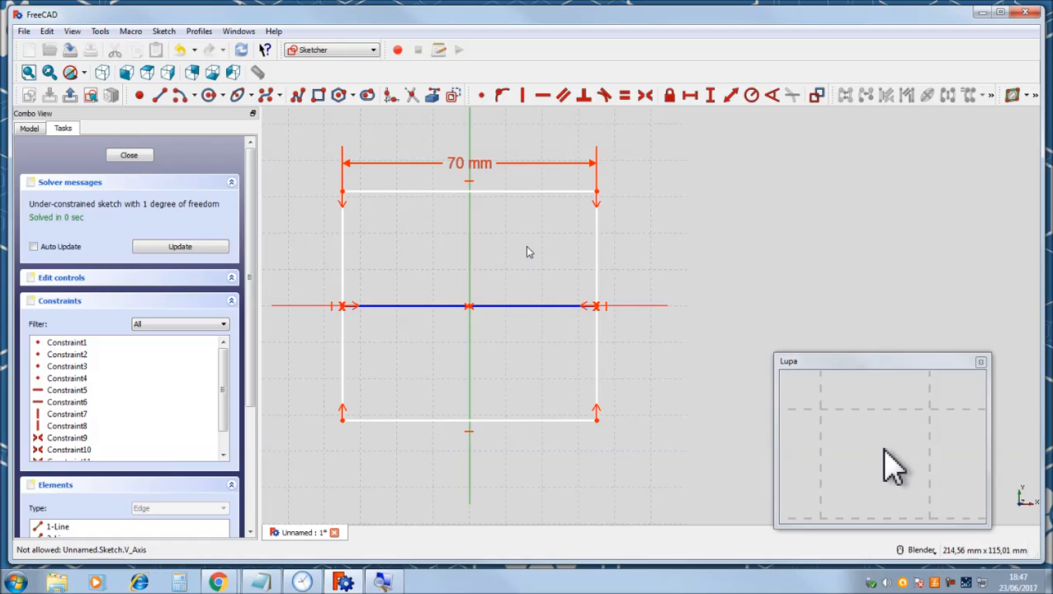
Change the 70 mm wide rectangle's height by moving its top edge down and up.
{"action": "mouse_move", "coordinate": [530, 200]}
{"action": "left_mouse_down"}
{"action": "mouse_move", "coordinate": [531, 315]}
{"action": "mouse_move", "coordinate": [510, 164]}
{"action": "mouse_move", "coordinate": [513, 228]}
{"action": "mouse_move", "coordinate": [525, 225]}
{"action": "mouse_move", "coordinate": [536, 195]}
{"action": "left_mouse_up"}
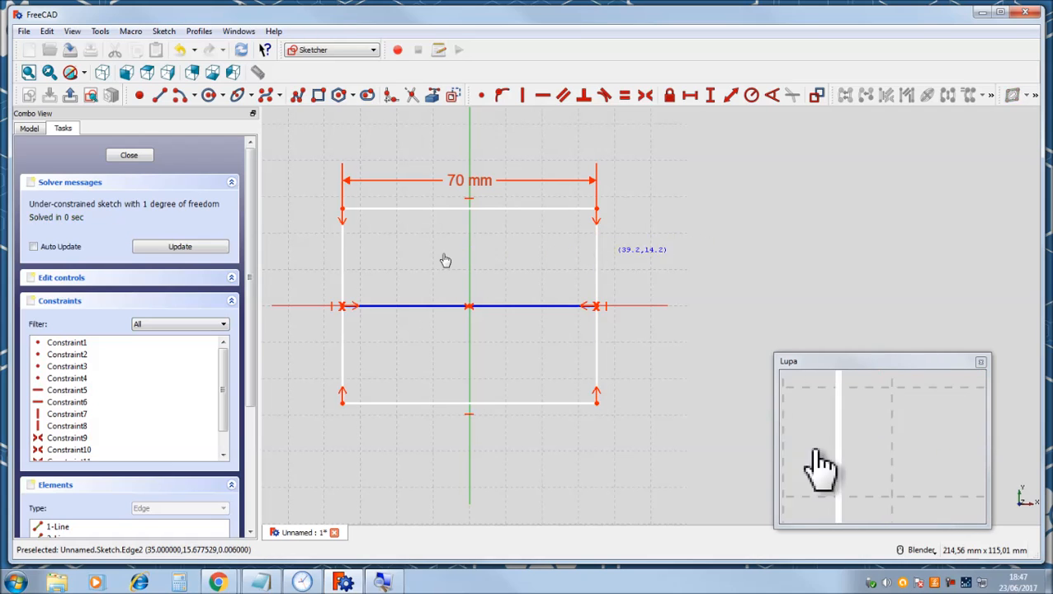
{"action": "left_click_drag", "start_coordinate": [449, 210], "coordinate": [458, 173]}
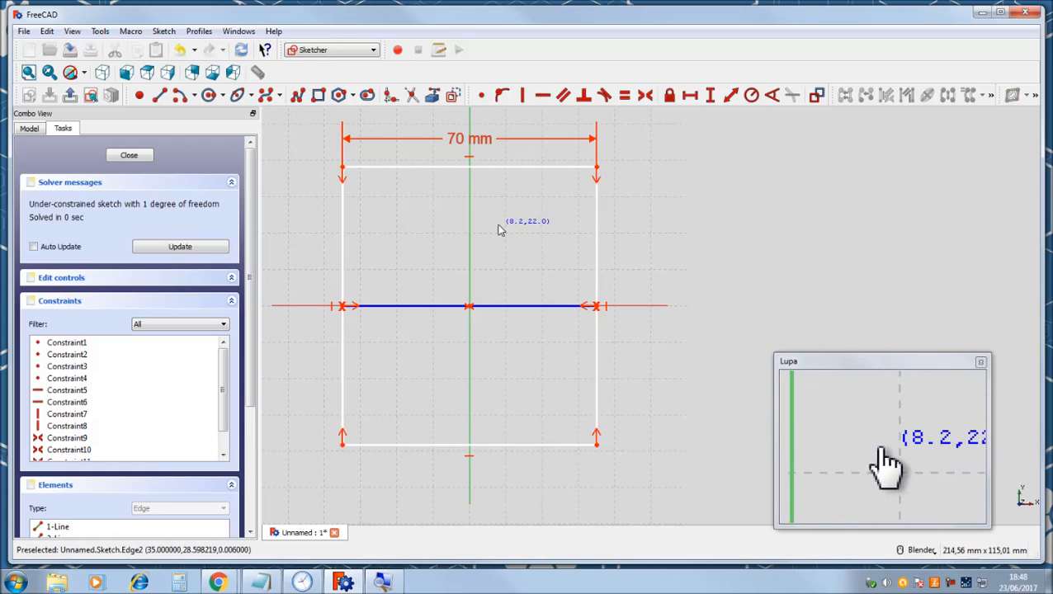
{"action": "mouse_move", "coordinate": [500, 176]}
{"action": "left_mouse_down"}
{"action": "mouse_move", "coordinate": [515, 303]}
{"action": "mouse_move", "coordinate": [530, 177]}
{"action": "left_mouse_up"}
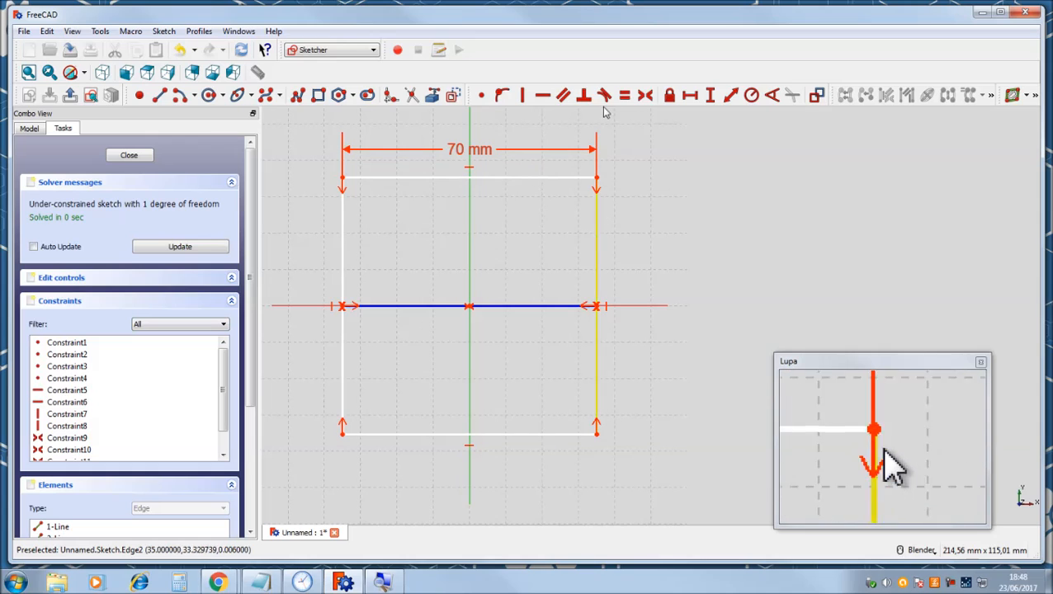
Add a vertical distance constraint of 50 mm to the rectangle's right edge.
{"action": "left_click", "coordinate": [711, 97]}
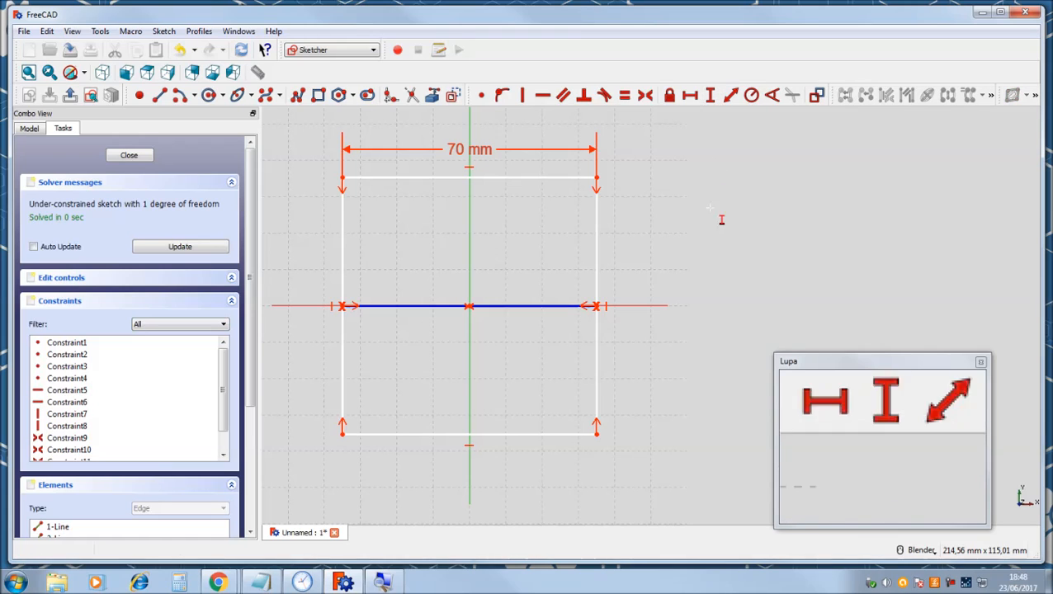
{"action": "left_click", "coordinate": [597, 250]}
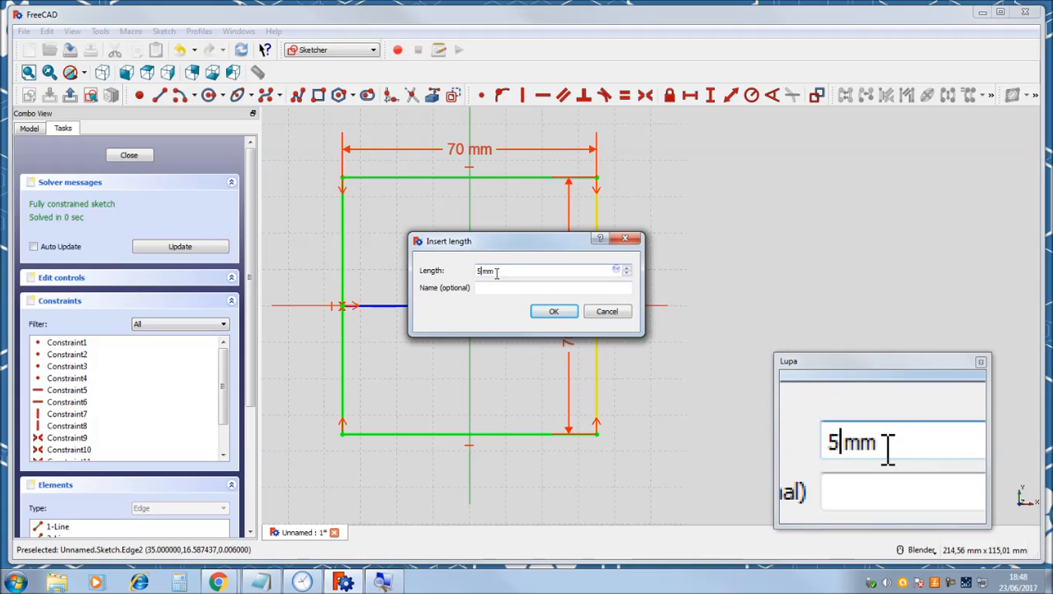
{"action": "left_click", "coordinate": [546, 313]}
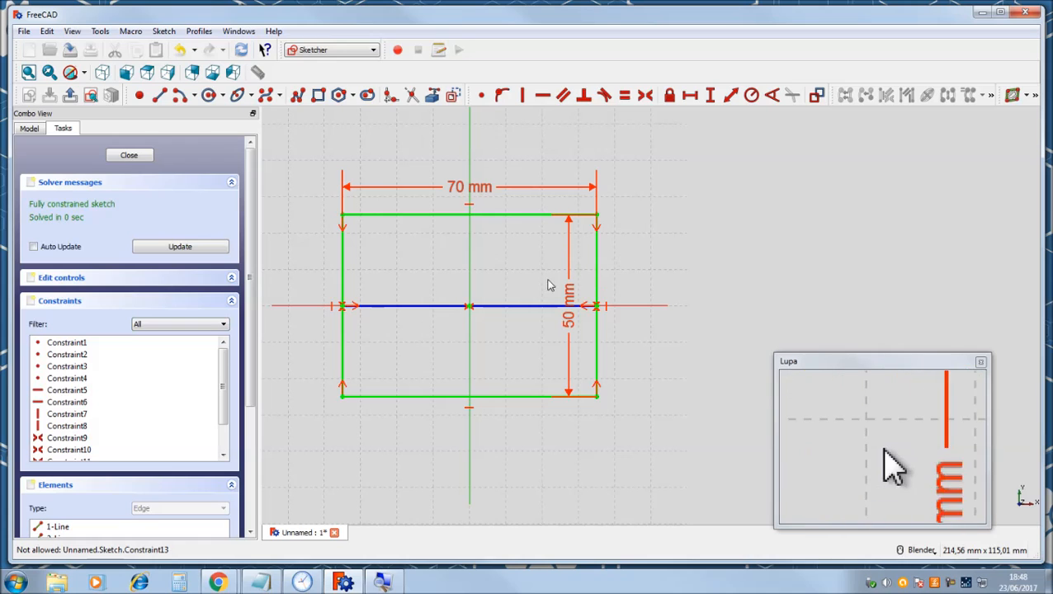
Reposition the dimension labels, placing the 50 mm one outside the rectangle's right edge and shifting the 70 mm one slightly left.
{"action": "left_click", "coordinate": [570, 300]}
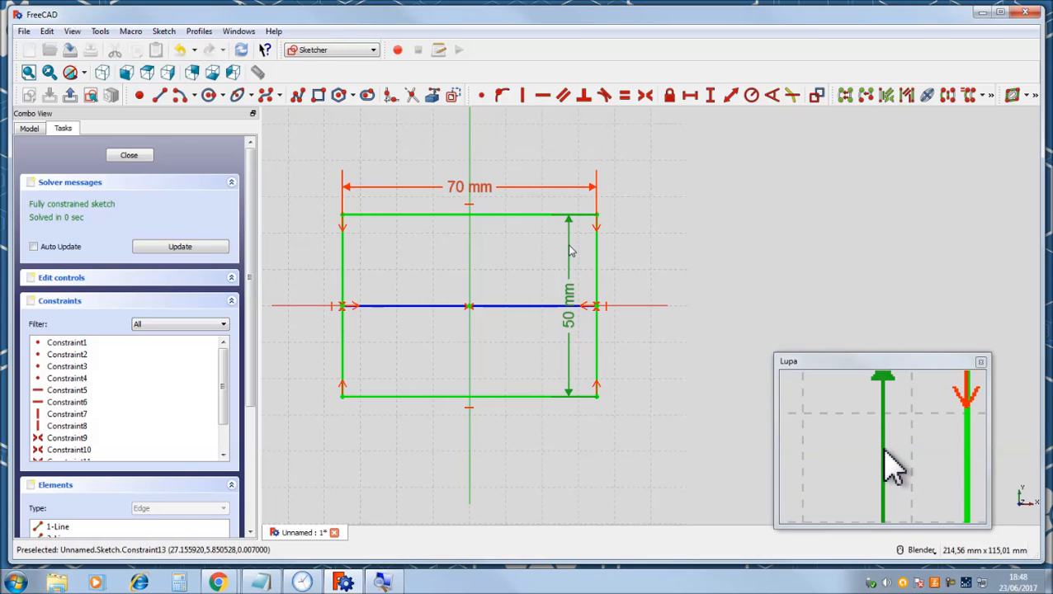
{"action": "left_click_drag", "start_coordinate": [568, 245], "coordinate": [568, 245]}
{"action": "left_click_drag", "start_coordinate": [647, 256], "coordinate": [535, 297]}
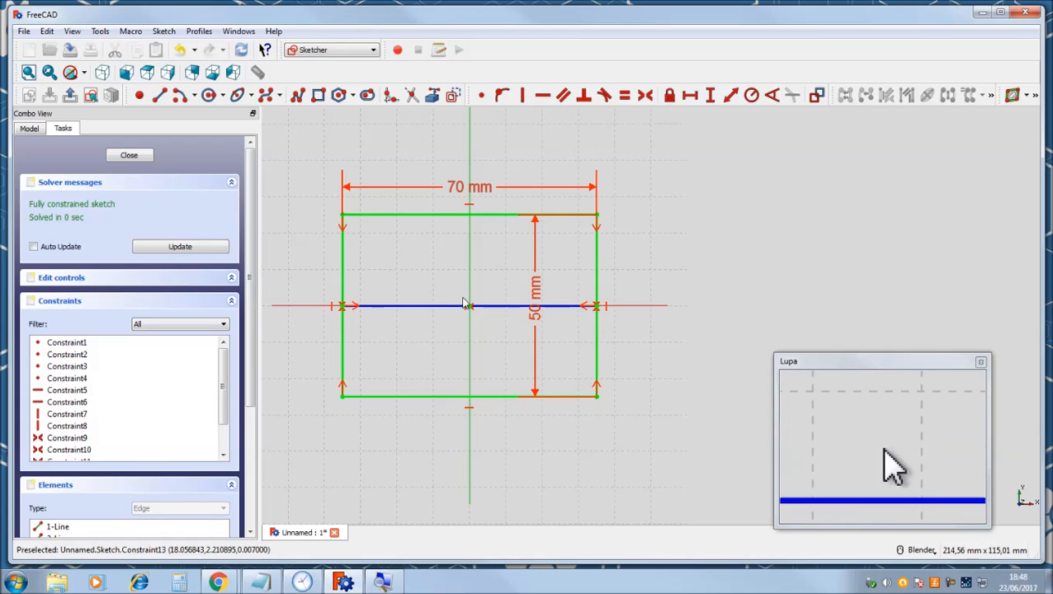
{"action": "left_click_drag", "start_coordinate": [537, 295], "coordinate": [620, 281]}
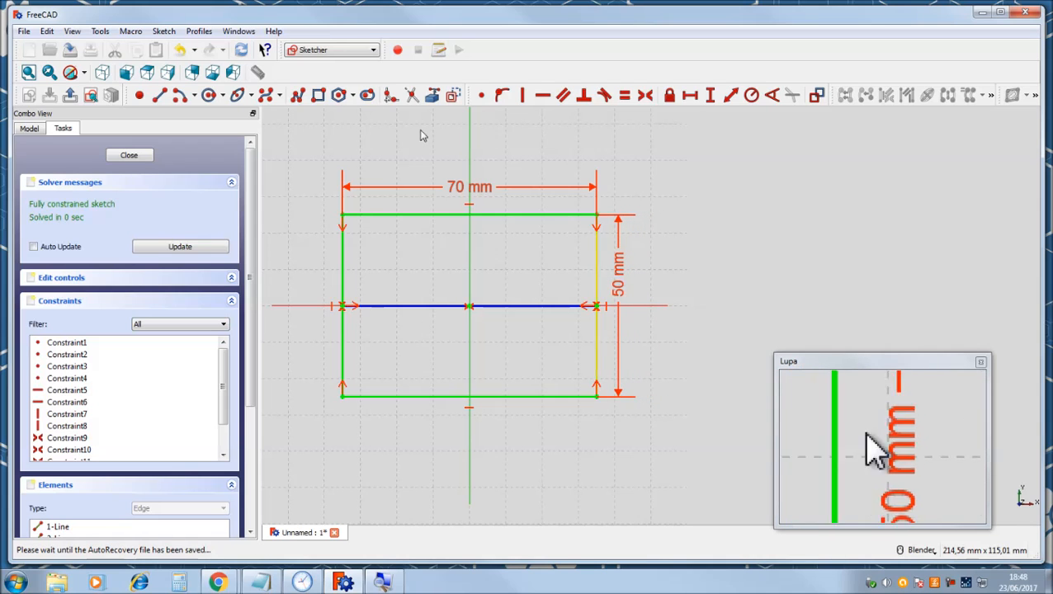
{"action": "mouse_move", "coordinate": [452, 187]}
{"action": "left_mouse_down"}
{"action": "mouse_move", "coordinate": [462, 263]}
{"action": "mouse_move", "coordinate": [458, 173]}
{"action": "mouse_move", "coordinate": [436, 203]}
{"action": "mouse_move", "coordinate": [429, 196]}
{"action": "left_mouse_up"}
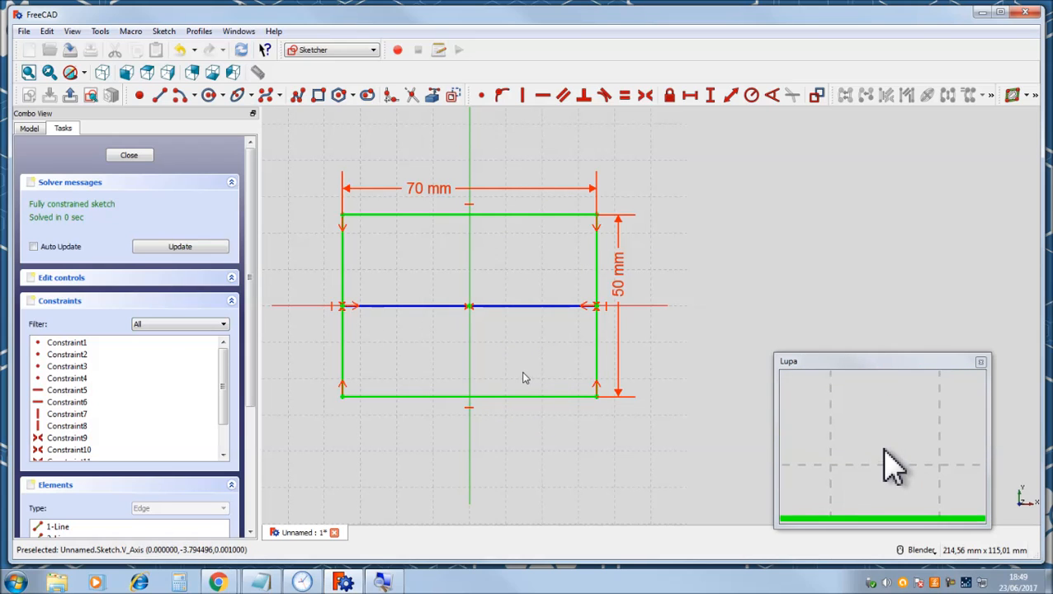
Delete the symmetry constraint that ties the construction line to the sketch origin.
{"action": "scroll", "coordinate": [467, 309], "scroll_direction": "up", "scroll_amount": 5}
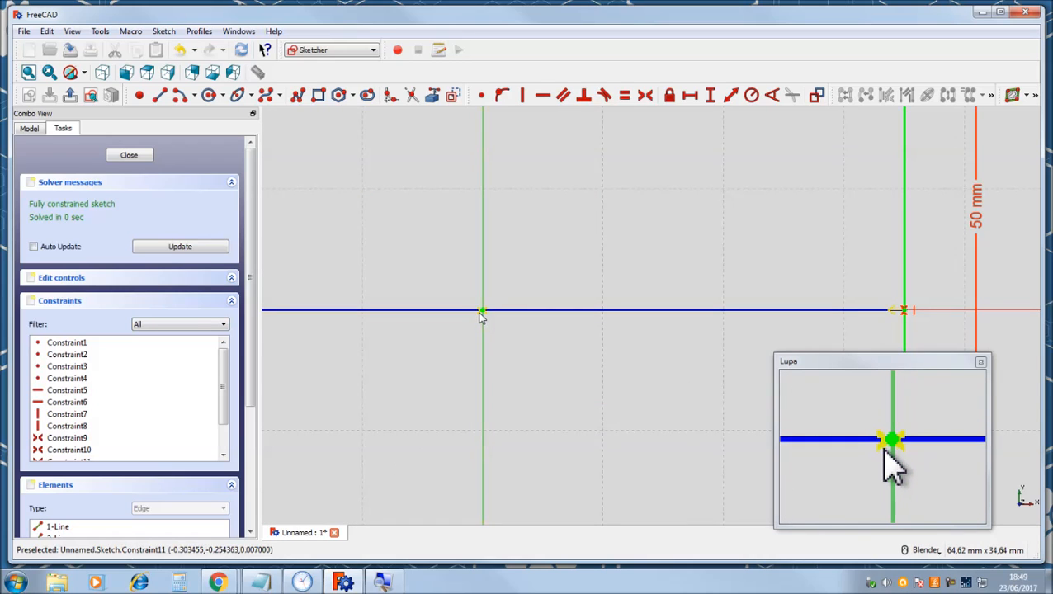
{"action": "scroll", "coordinate": [602, 335], "scroll_direction": "down", "scroll_amount": 3}
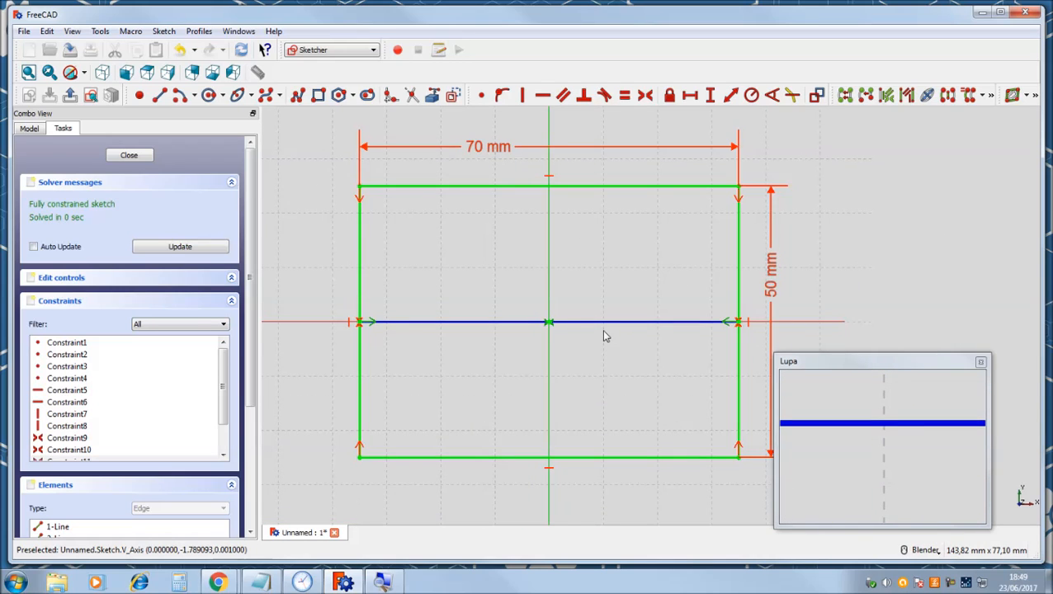
{"action": "scroll", "coordinate": [603, 335], "scroll_direction": "down", "scroll_amount": 2}
{"action": "key", "text": "Delete"}
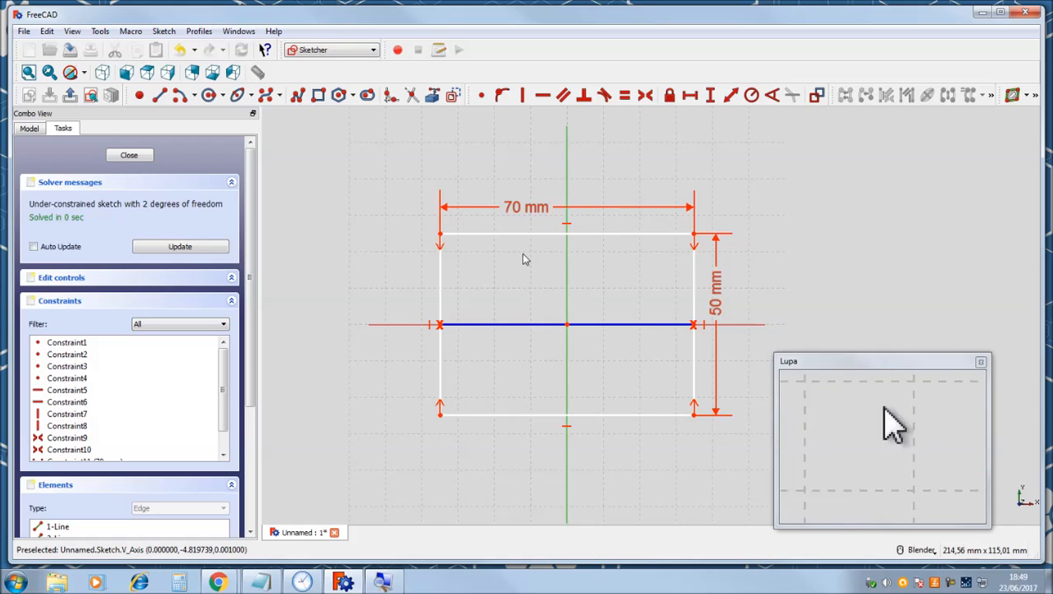
Move the dimensioned rectangle off the origin, ending up and to the right of the vertical axis.
{"action": "mouse_move", "coordinate": [525, 239]}
{"action": "left_mouse_down"}
{"action": "mouse_move", "coordinate": [693, 282]}
{"action": "mouse_move", "coordinate": [308, 305]}
{"action": "mouse_move", "coordinate": [592, 223]}
{"action": "mouse_move", "coordinate": [532, 217]}
{"action": "mouse_move", "coordinate": [536, 228]}
{"action": "left_mouse_up"}
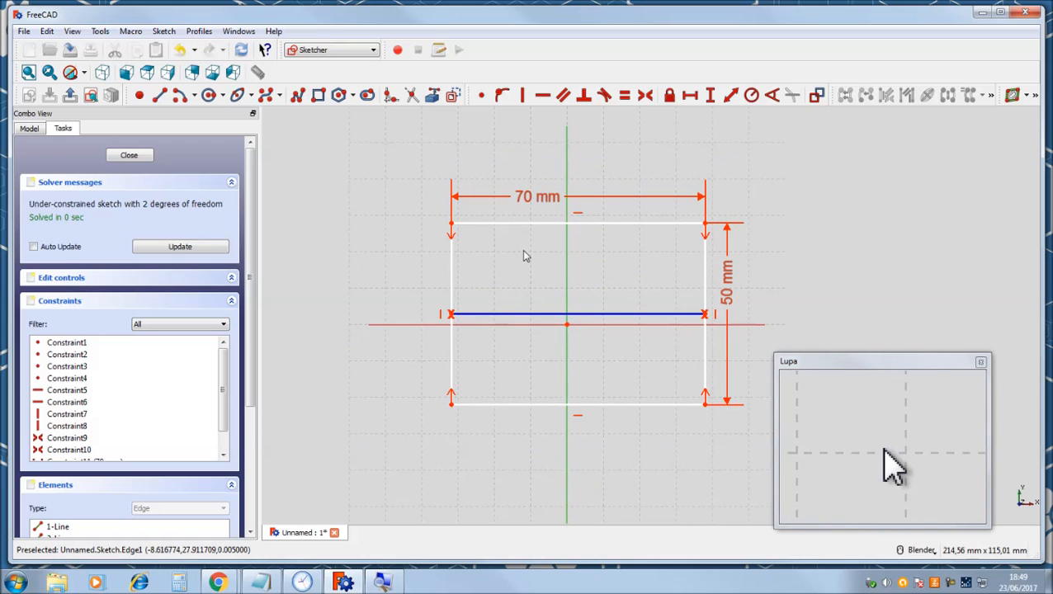
{"action": "mouse_move", "coordinate": [536, 228]}
{"action": "left_mouse_down"}
{"action": "mouse_move", "coordinate": [518, 293]}
{"action": "mouse_move", "coordinate": [489, 225]}
{"action": "mouse_move", "coordinate": [535, 246]}
{"action": "mouse_move", "coordinate": [522, 232]}
{"action": "mouse_move", "coordinate": [544, 213]}
{"action": "mouse_move", "coordinate": [556, 282]}
{"action": "mouse_move", "coordinate": [495, 227]}
{"action": "mouse_move", "coordinate": [545, 224]}
{"action": "mouse_move", "coordinate": [529, 211]}
{"action": "left_mouse_up"}
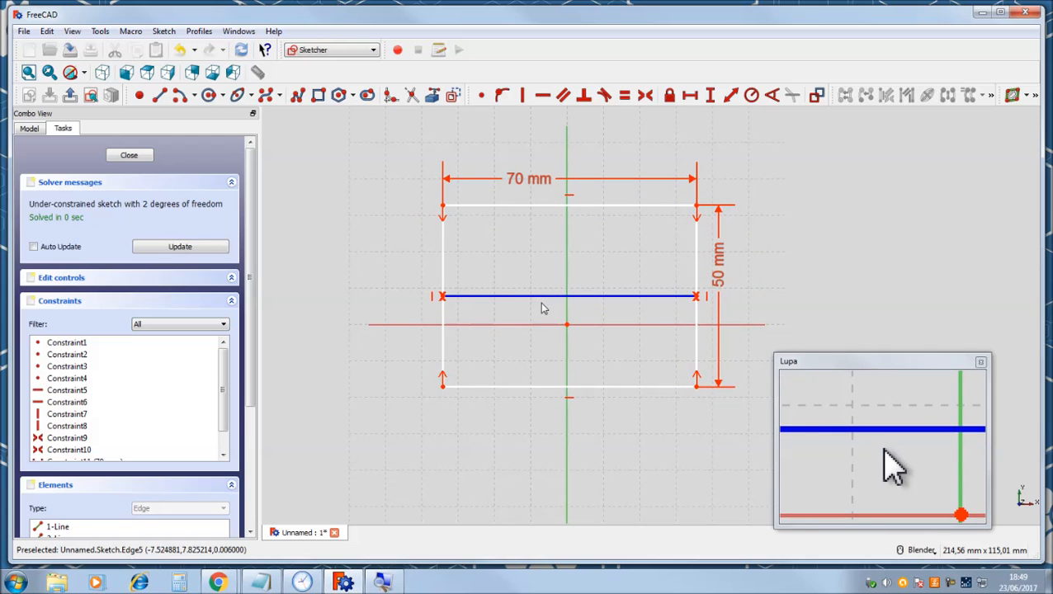
{"action": "left_click_drag", "start_coordinate": [521, 212], "coordinate": [735, 188]}
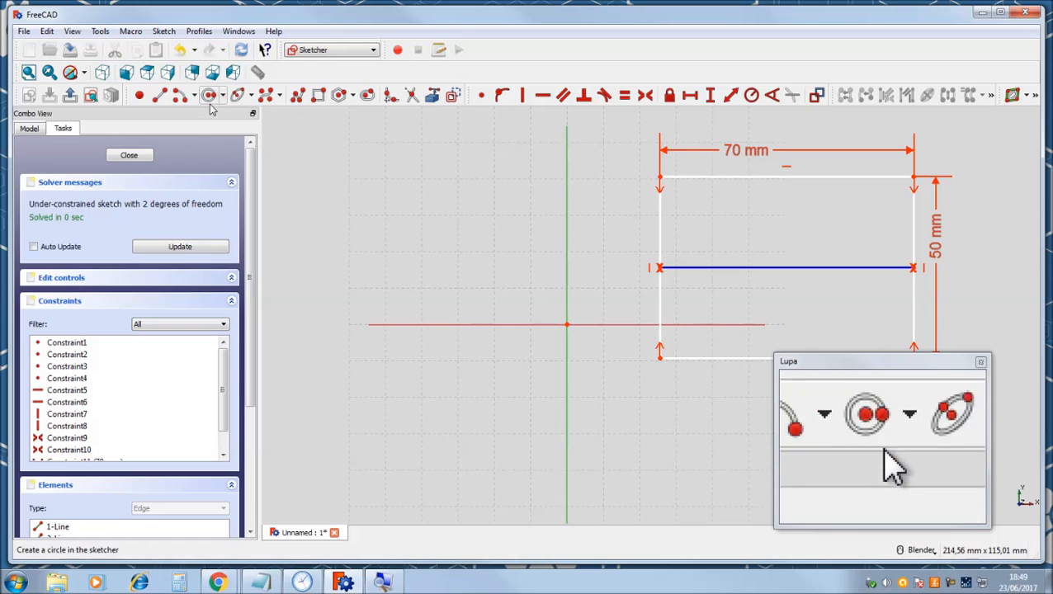
Draw a sloped line left of the vertical axis, crossing the horizontal axis and ending at about (-10, 40.5).
{"action": "left_click", "coordinate": [164, 99]}
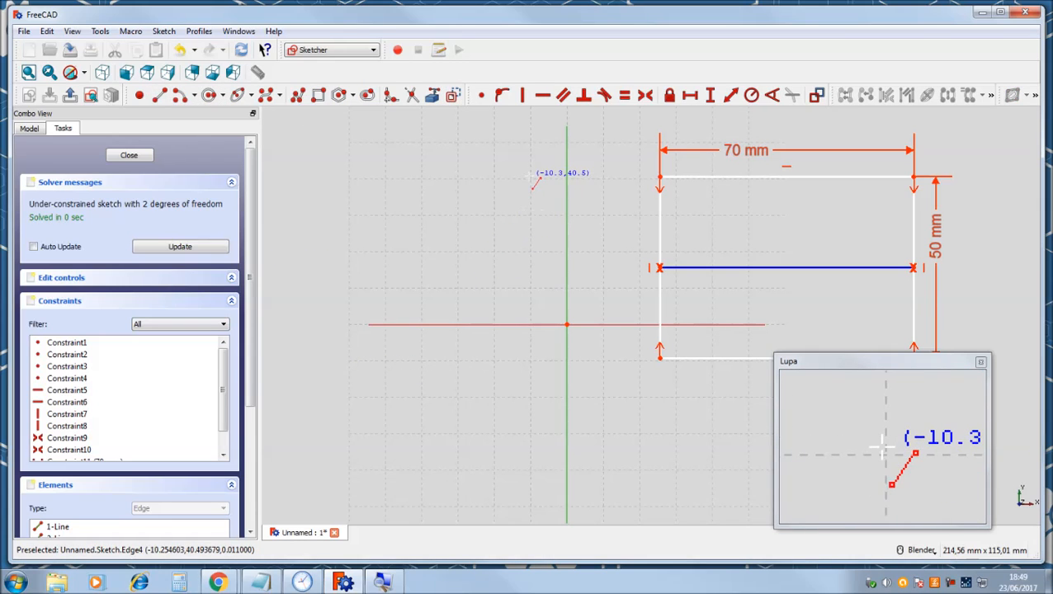
{"action": "left_click", "coordinate": [404, 375]}
{"action": "left_click", "coordinate": [530, 177]}
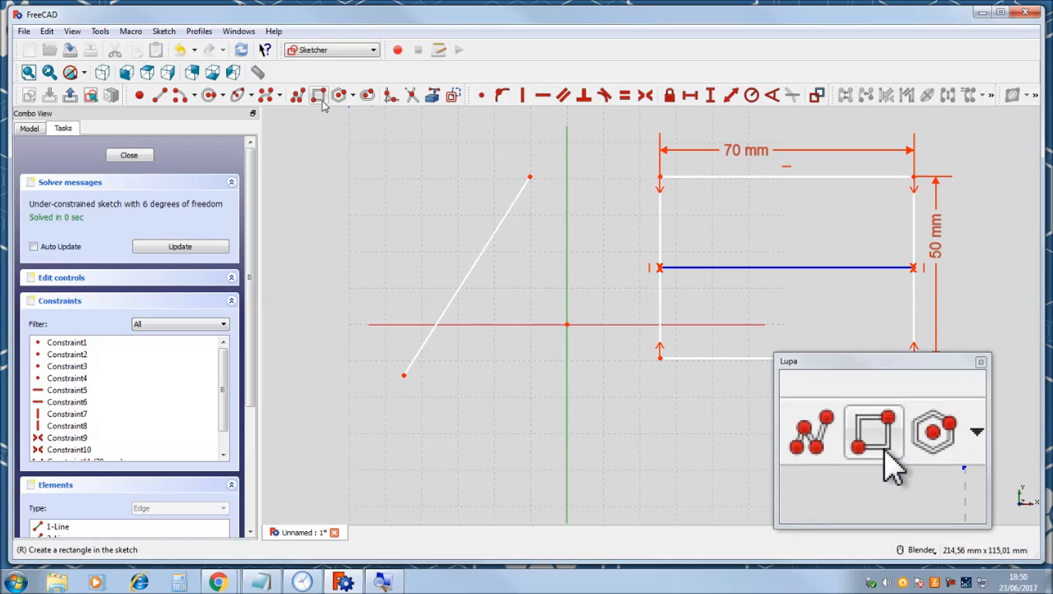
Draw a six-segment zigzag polyline outline left of the sloped line, finishing visually at its starting point.
{"action": "left_click", "coordinate": [179, 96]}
{"action": "left_click", "coordinate": [360, 261]}
{"action": "left_click", "coordinate": [430, 161]}
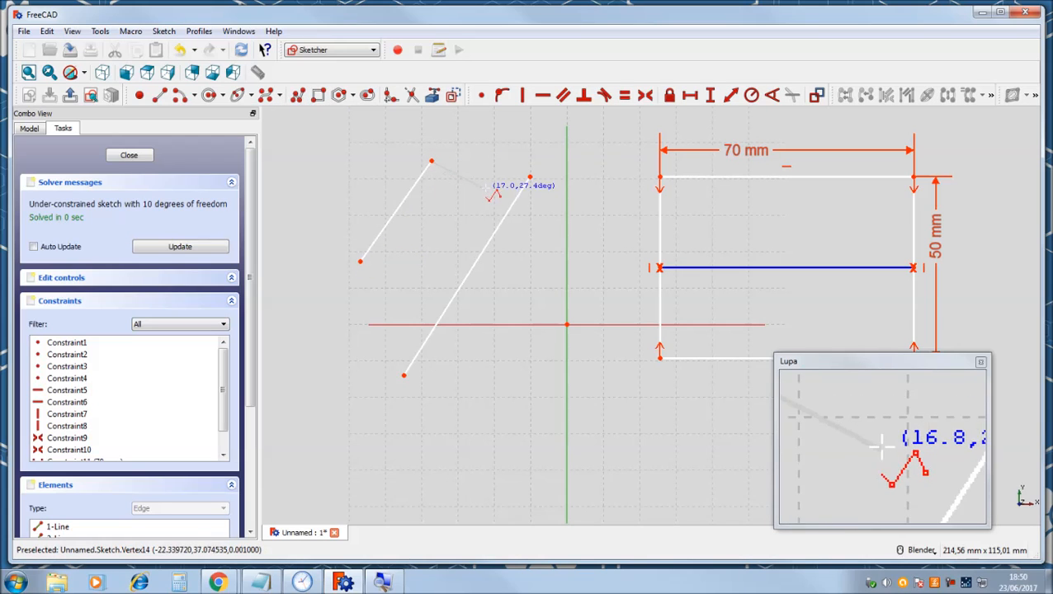
{"action": "left_click", "coordinate": [492, 187]}
{"action": "left_click", "coordinate": [414, 227]}
{"action": "left_click", "coordinate": [442, 268]}
{"action": "left_click", "coordinate": [366, 305]}
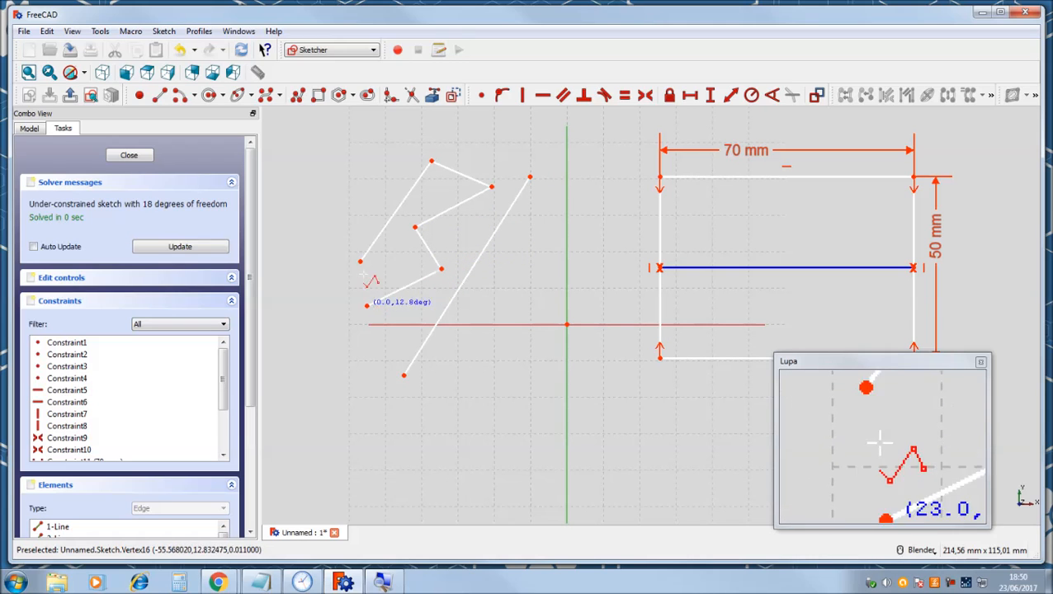
{"action": "left_click", "coordinate": [361, 262]}
{"action": "left_click", "coordinate": [402, 375]}
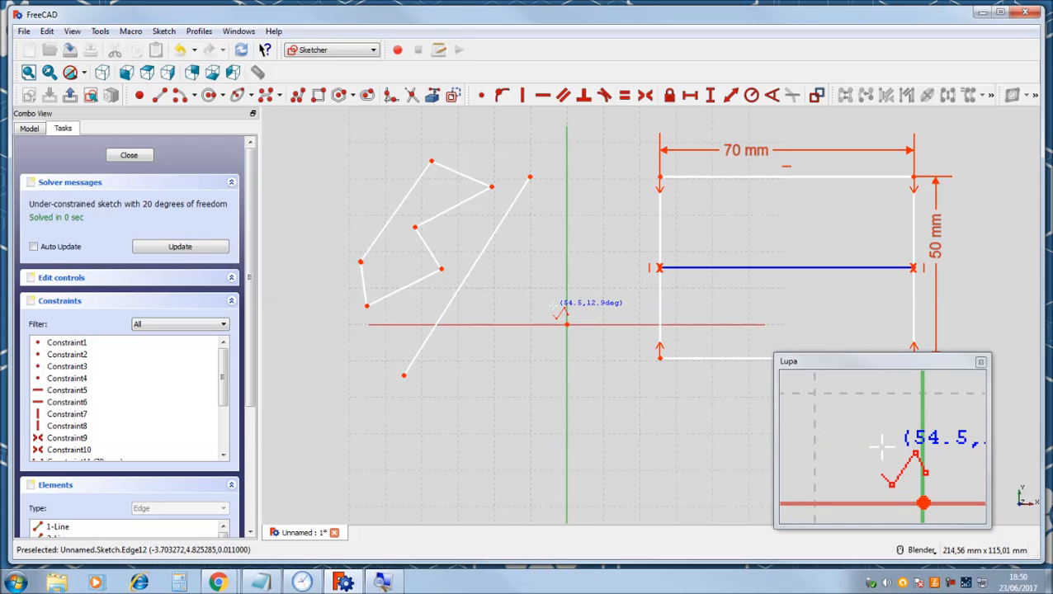
{"action": "key", "text": "Escape"}
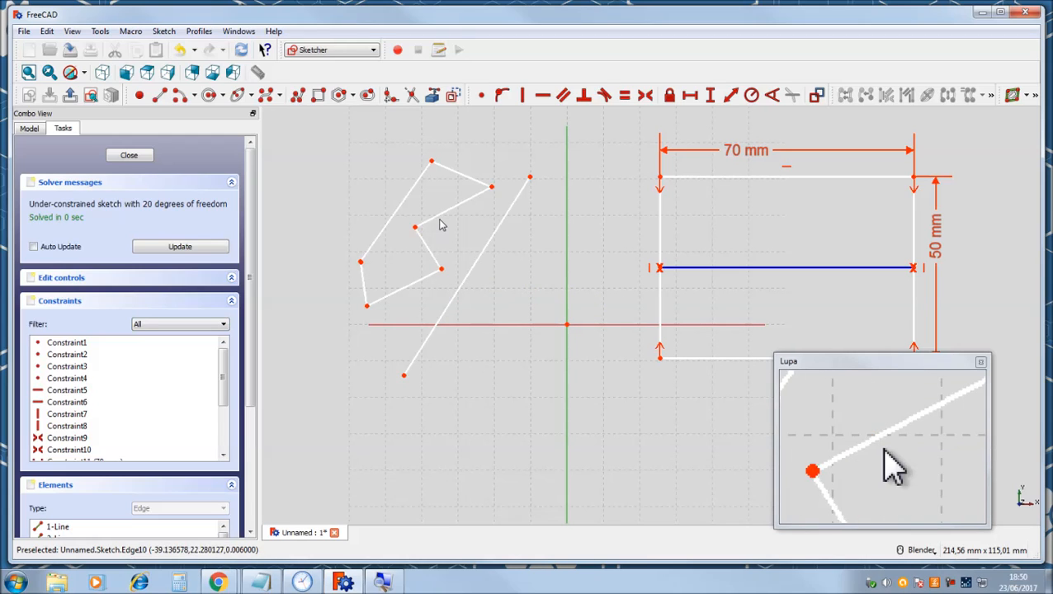
Shift the sloped line to the right and apply vertical constraints to it and to the outline's inner and lower-left short edges.
{"action": "left_click_drag", "start_coordinate": [484, 254], "coordinate": [545, 269]}
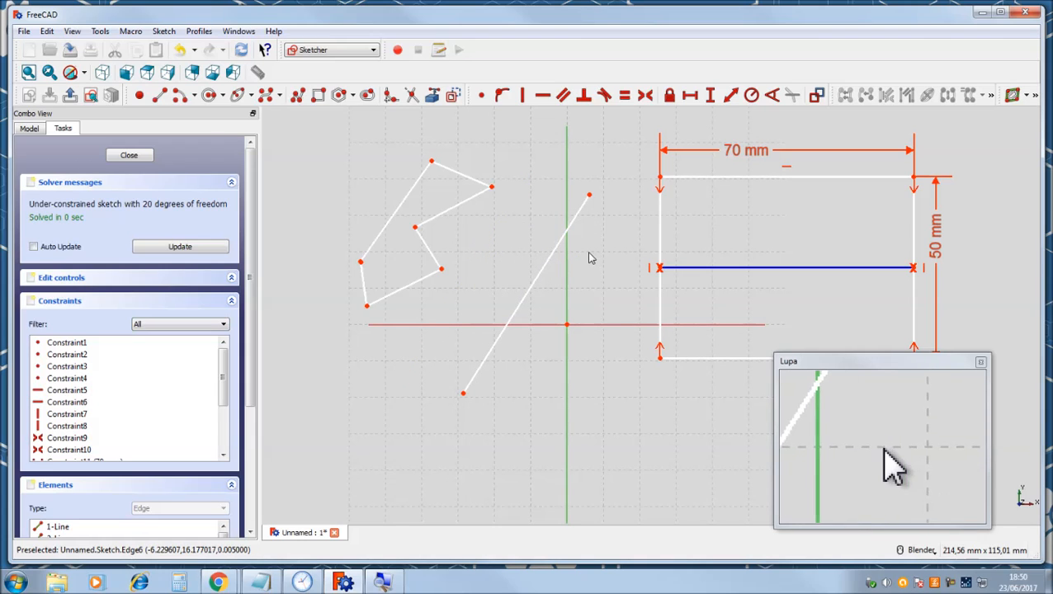
{"action": "left_click", "coordinate": [525, 97]}
{"action": "left_click", "coordinate": [554, 254]}
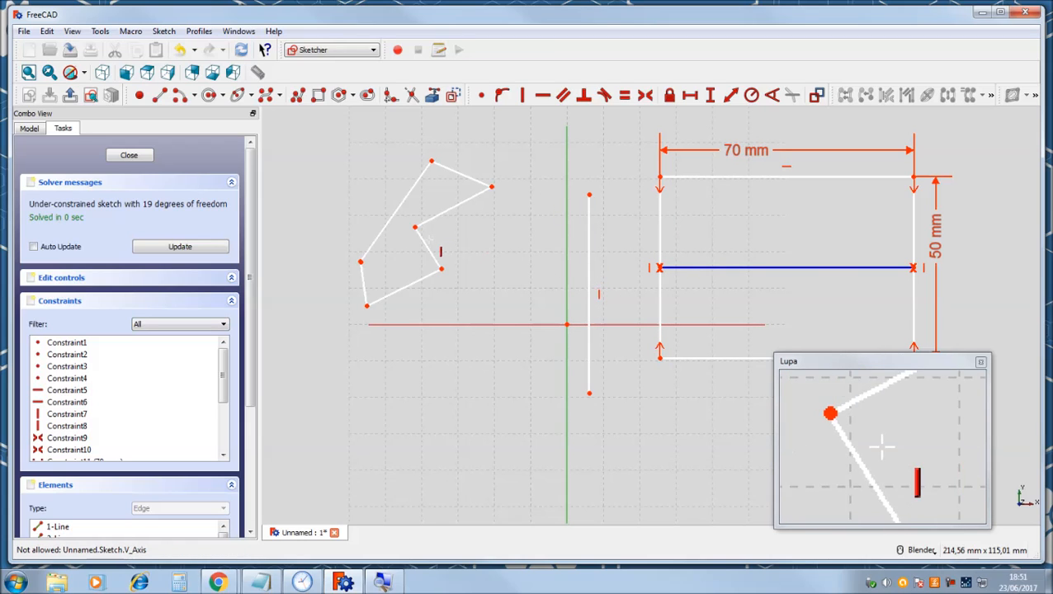
{"action": "left_click", "coordinate": [421, 239]}
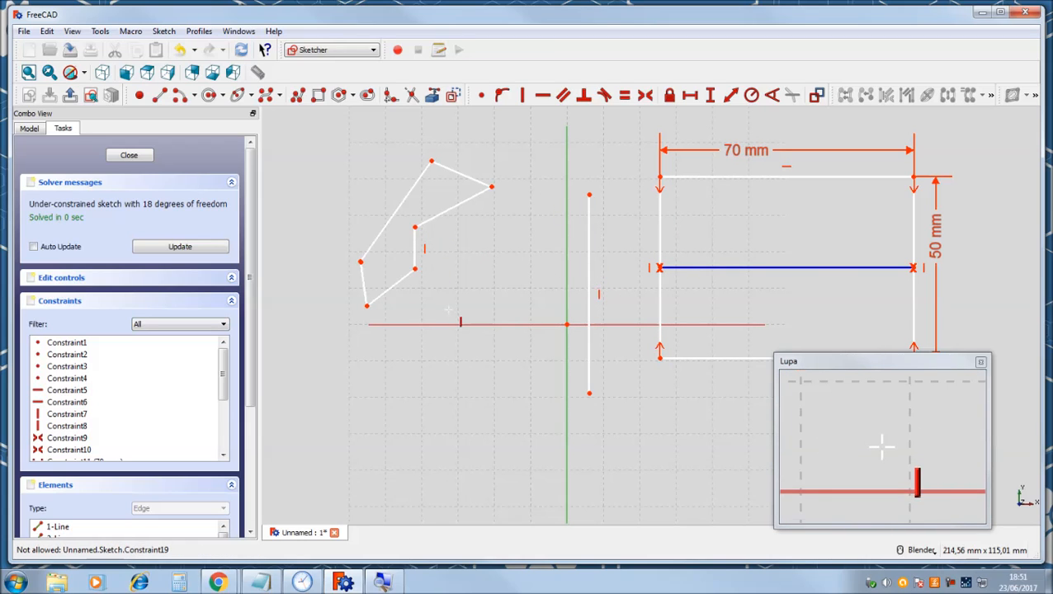
{"action": "left_click", "coordinate": [363, 283]}
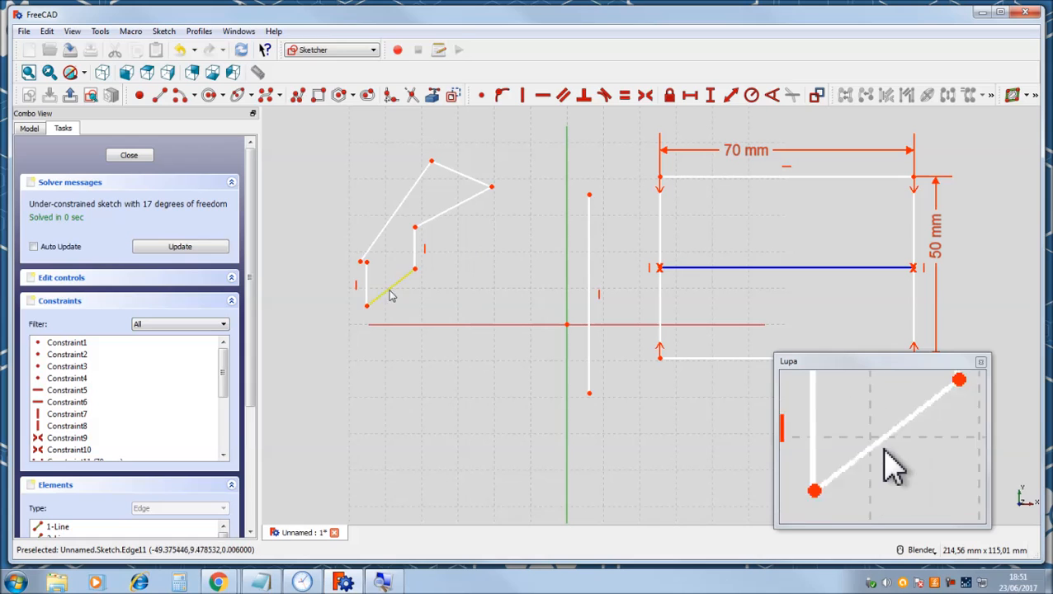
Move several edges of the polyline outline to test how its corners are joined and separate its unconnected start and end points.
{"action": "left_click_drag", "start_coordinate": [392, 287], "coordinate": [369, 302]}
{"action": "left_click_drag", "start_coordinate": [425, 258], "coordinate": [468, 221]}
{"action": "mouse_move", "coordinate": [464, 183]}
{"action": "left_mouse_down"}
{"action": "mouse_move", "coordinate": [459, 172]}
{"action": "mouse_move", "coordinate": [442, 206]}
{"action": "mouse_move", "coordinate": [468, 170]}
{"action": "left_mouse_up"}
{"action": "left_click_drag", "start_coordinate": [406, 206], "coordinate": [391, 201]}
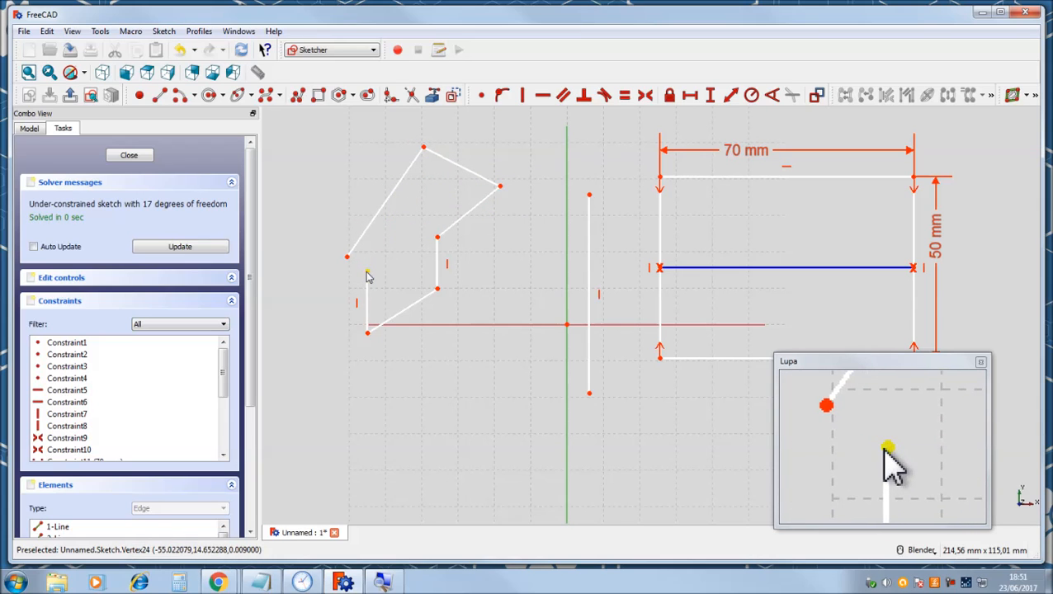
Draw a closed four-sided polyline below the horizontal axis, snapping its last segment, about 28 mm long, onto the starting vertex.
{"action": "left_click", "coordinate": [300, 97]}
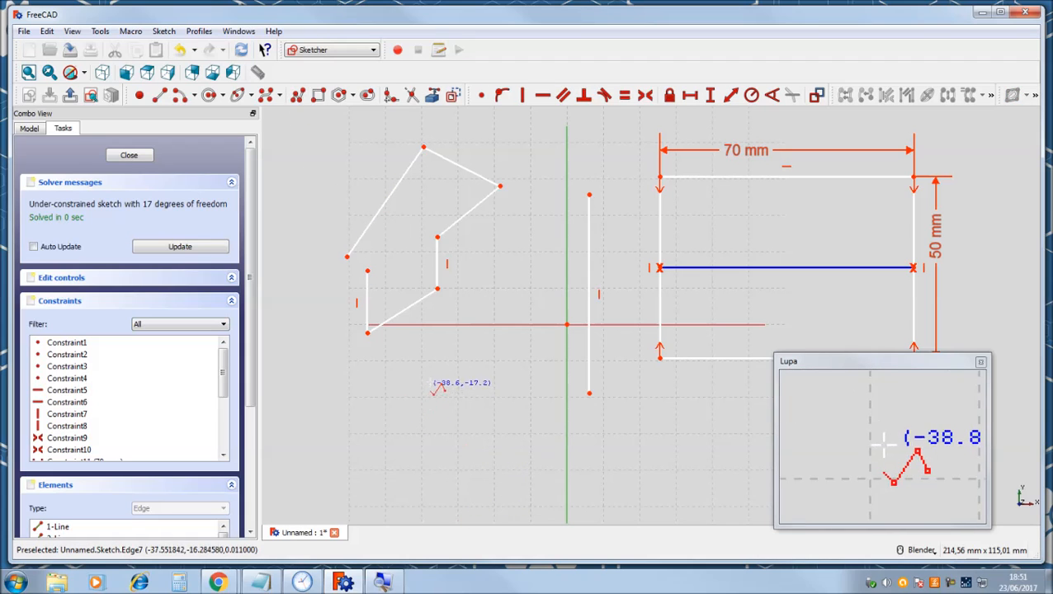
{"action": "left_click", "coordinate": [436, 376]}
{"action": "left_click", "coordinate": [401, 422]}
{"action": "left_click", "coordinate": [479, 439]}
{"action": "left_click", "coordinate": [537, 393]}
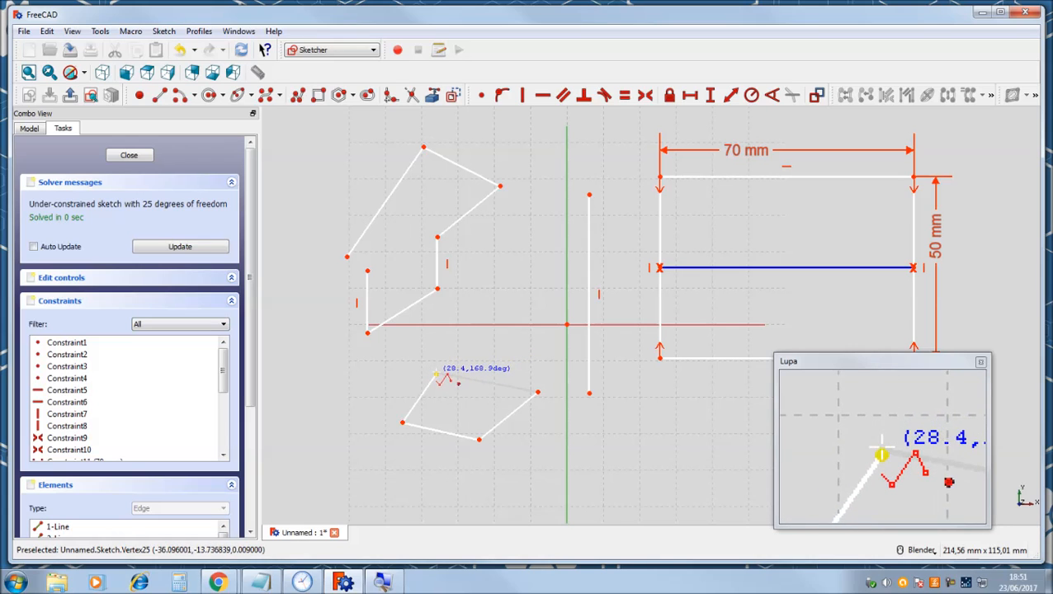
{"action": "scroll", "coordinate": [436, 375], "scroll_direction": "up", "scroll_amount": 6}
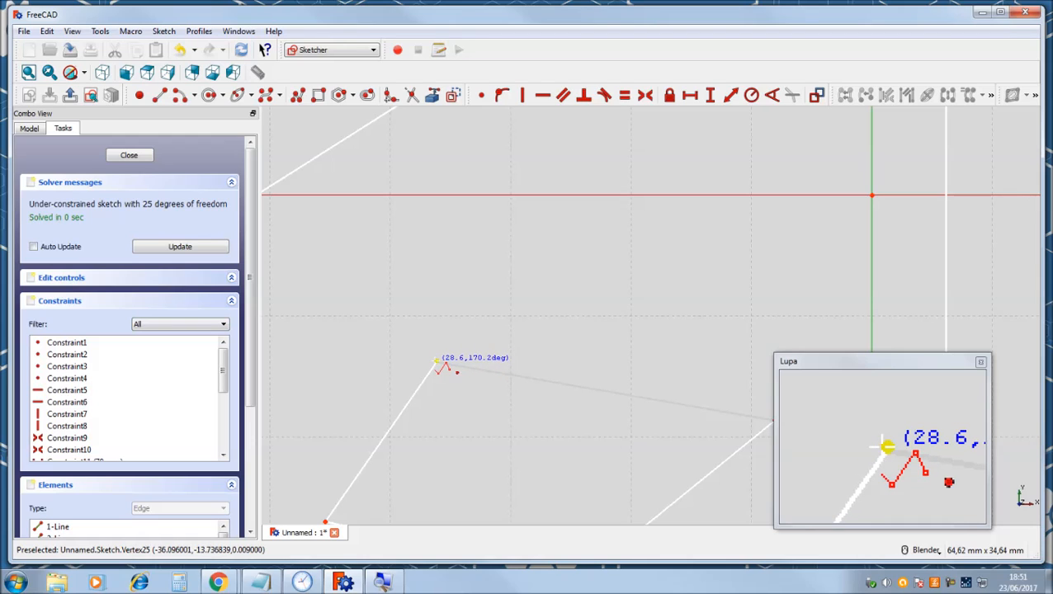
{"action": "left_click", "coordinate": [438, 361]}
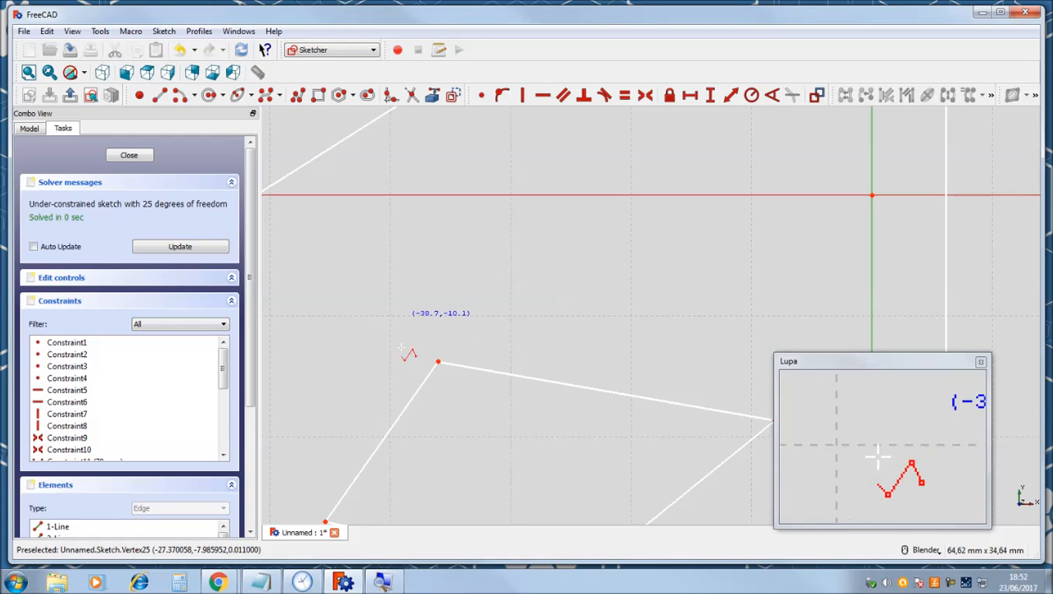
Draw a smaller four-sided polyline just below the horizontal axis, ending it slightly off its starting point so it stays open.
{"action": "scroll", "coordinate": [495, 360], "scroll_direction": "down", "scroll_amount": 4}
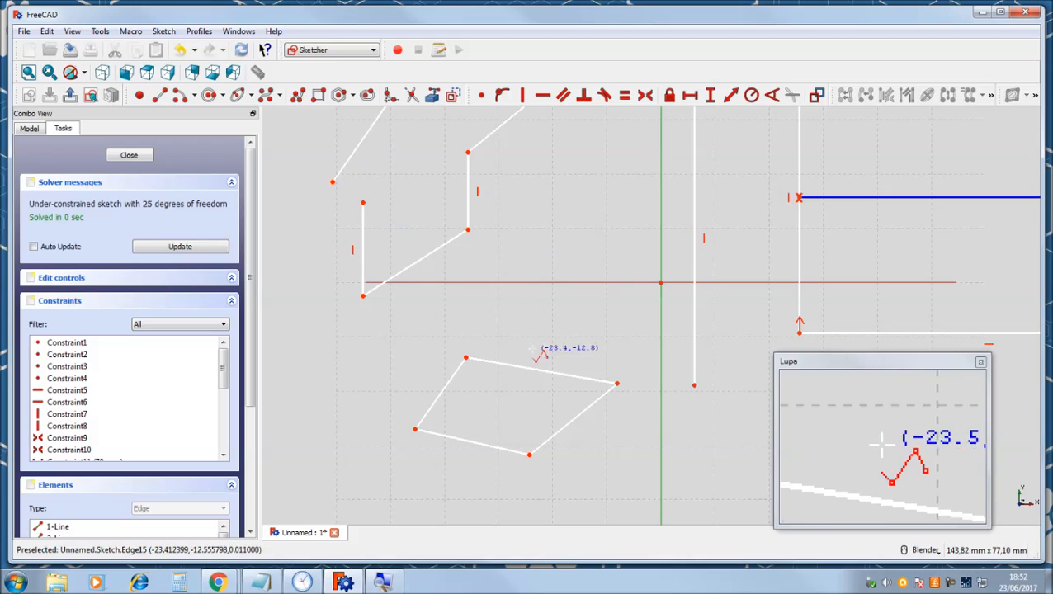
{"action": "scroll", "coordinate": [517, 353], "scroll_direction": "up", "scroll_amount": 2}
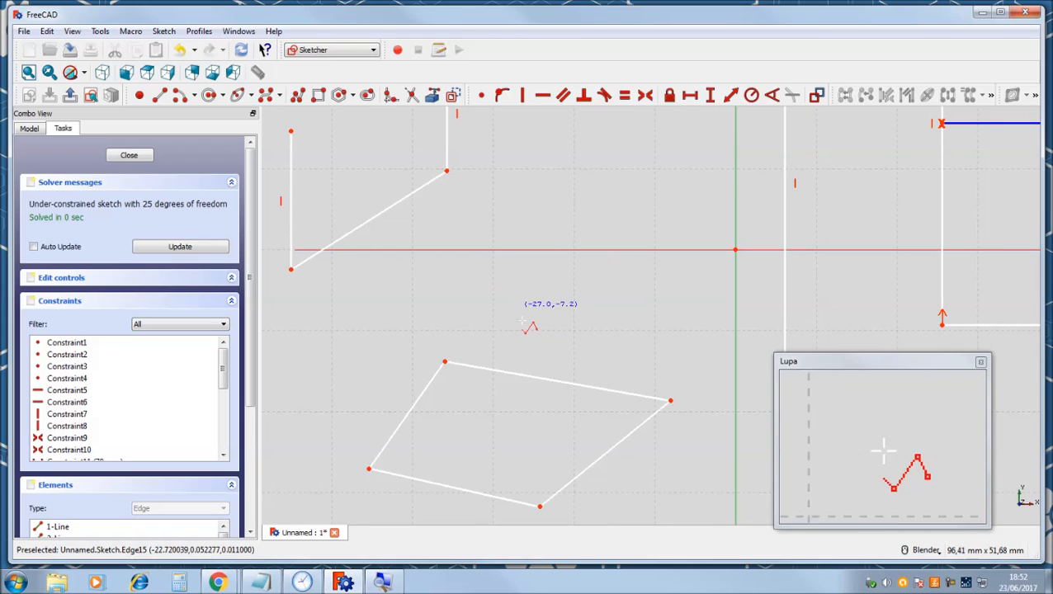
{"action": "left_click", "coordinate": [619, 345]}
{"action": "left_click", "coordinate": [638, 271]}
{"action": "left_click", "coordinate": [520, 280]}
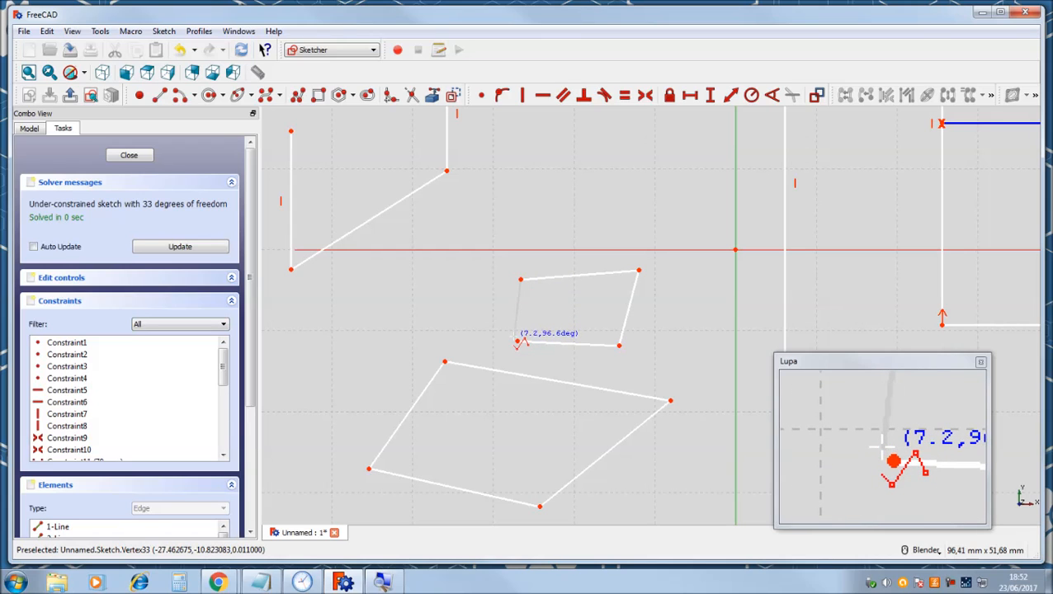
{"action": "left_click", "coordinate": [515, 341]}
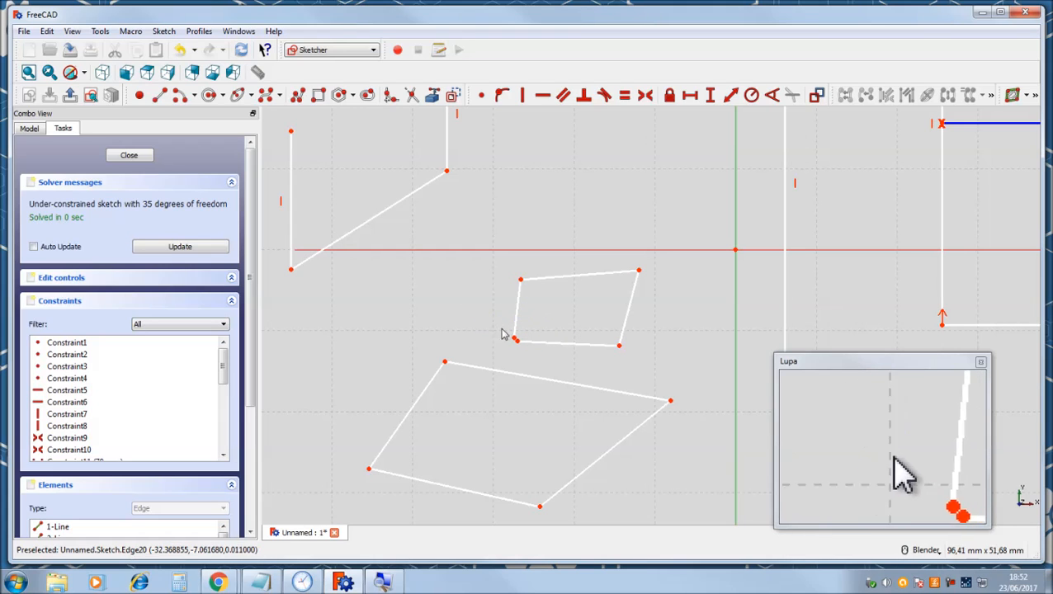
Pull the small quadrilateral's loose endpoint away from its start point and join the two endpoints with a coincident constraint.
{"action": "mouse_move", "coordinate": [516, 340]}
{"action": "left_mouse_down"}
{"action": "mouse_move", "coordinate": [497, 322]}
{"action": "mouse_move", "coordinate": [562, 305]}
{"action": "mouse_move", "coordinate": [476, 336]}
{"action": "mouse_move", "coordinate": [516, 214]}
{"action": "mouse_move", "coordinate": [515, 333]}
{"action": "mouse_move", "coordinate": [521, 322]}
{"action": "mouse_move", "coordinate": [496, 335]}
{"action": "left_mouse_up"}
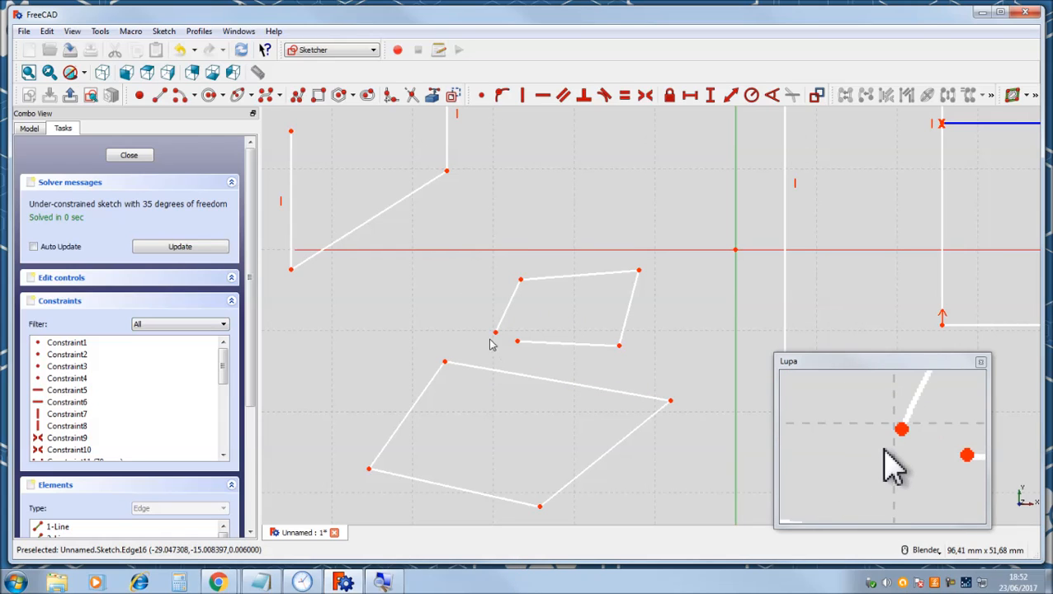
{"action": "left_click_drag", "start_coordinate": [472, 320], "coordinate": [533, 354]}
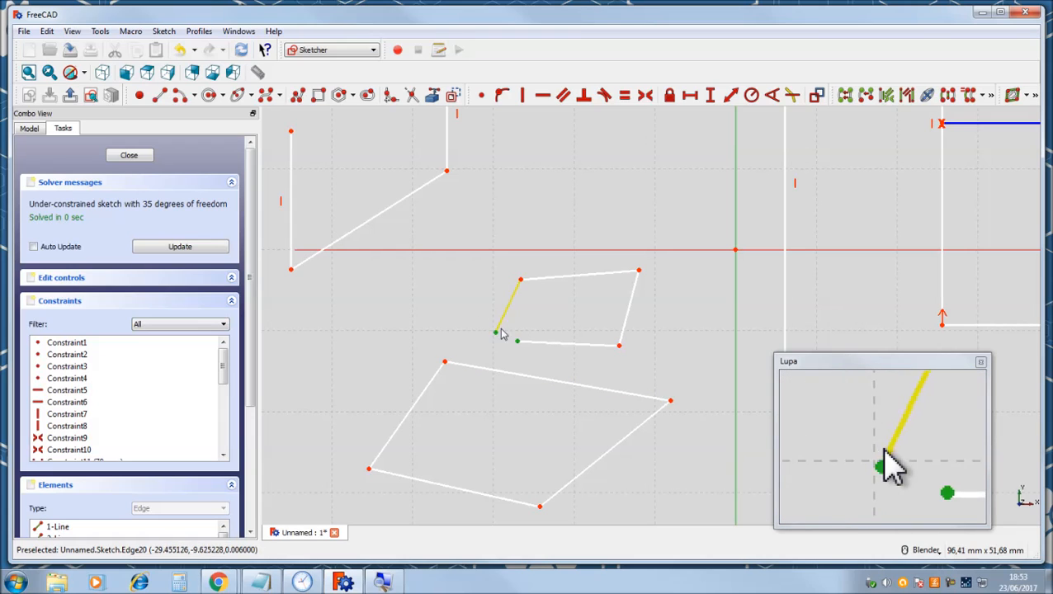
{"action": "left_click", "coordinate": [481, 96]}
{"action": "scroll", "coordinate": [376, 296], "scroll_direction": "down", "scroll_amount": 2}
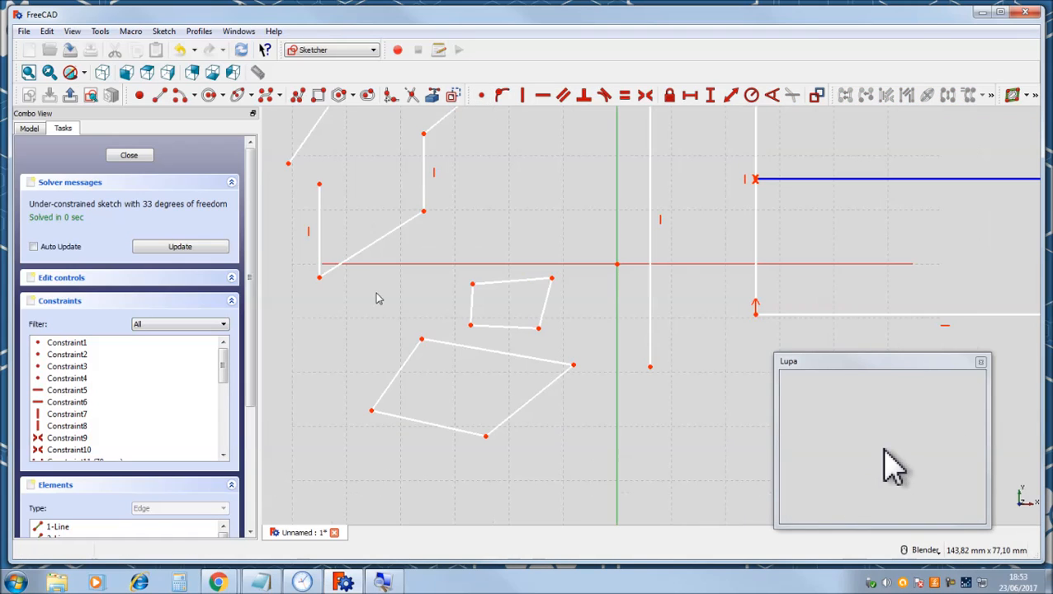
Close the large polyline outline by joining its two open endpoints with a coincident constraint.
{"action": "scroll", "coordinate": [277, 188], "scroll_direction": "up", "scroll_amount": 2}
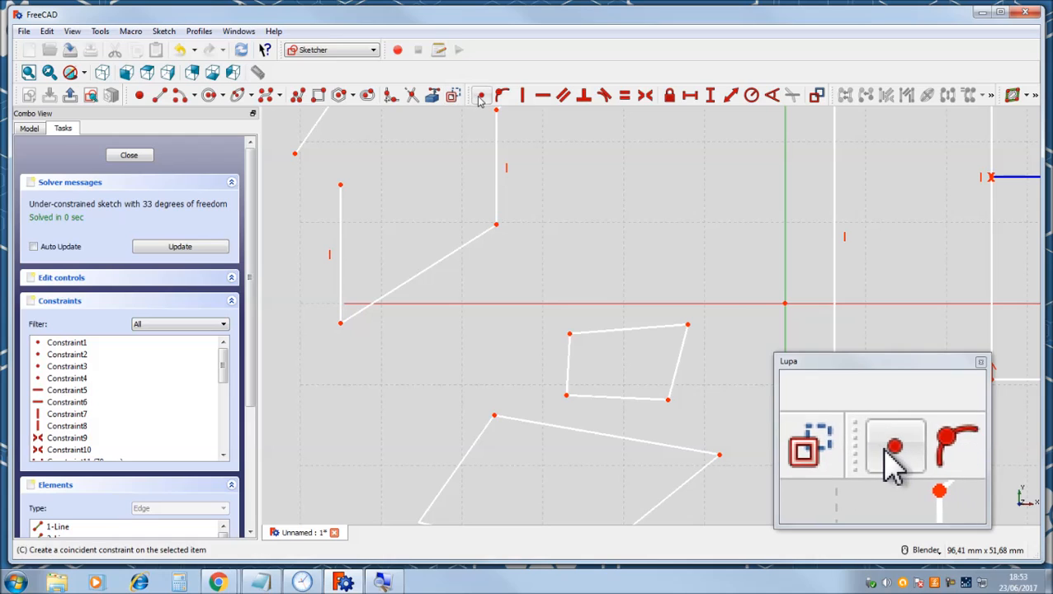
{"action": "left_click", "coordinate": [295, 153]}
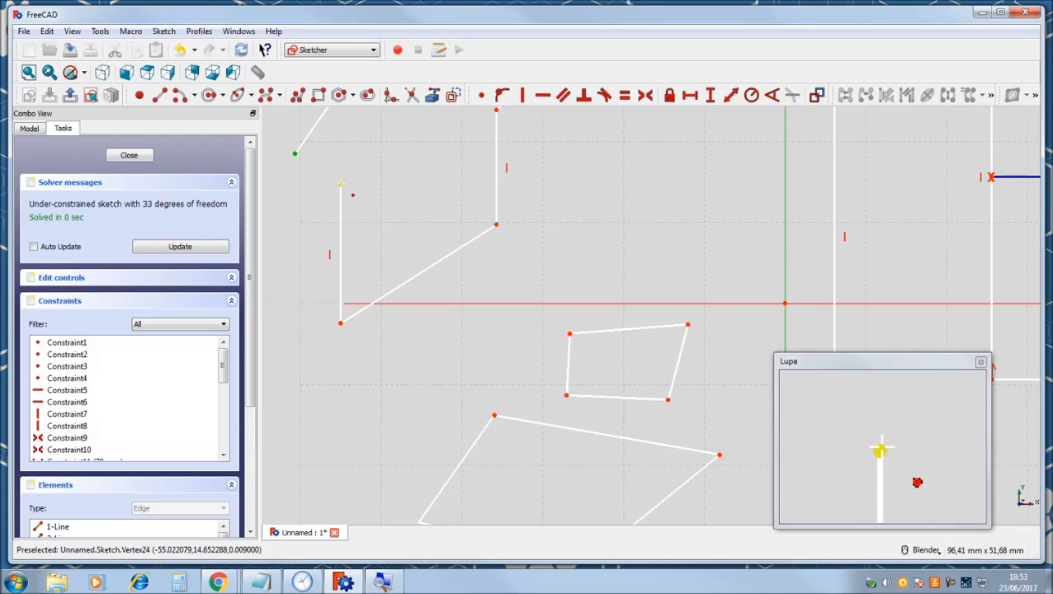
{"action": "left_click", "coordinate": [340, 185]}
{"action": "key", "text": "c"}
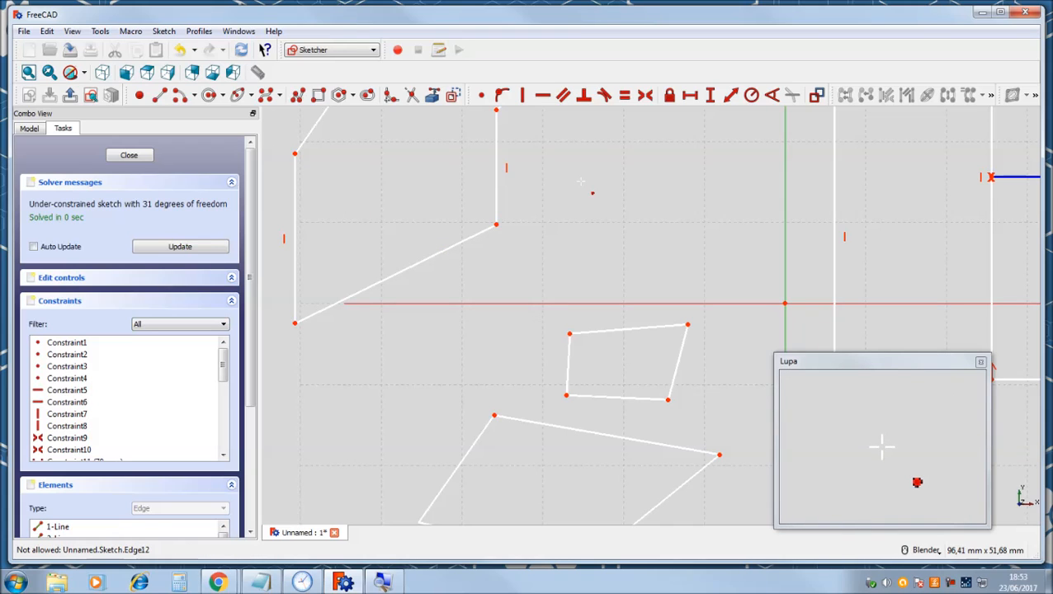
Apply a horizontal constraint to the slanted upper edge of the large polyline outline.
{"action": "scroll", "coordinate": [509, 221], "scroll_direction": "down", "scroll_amount": 3}
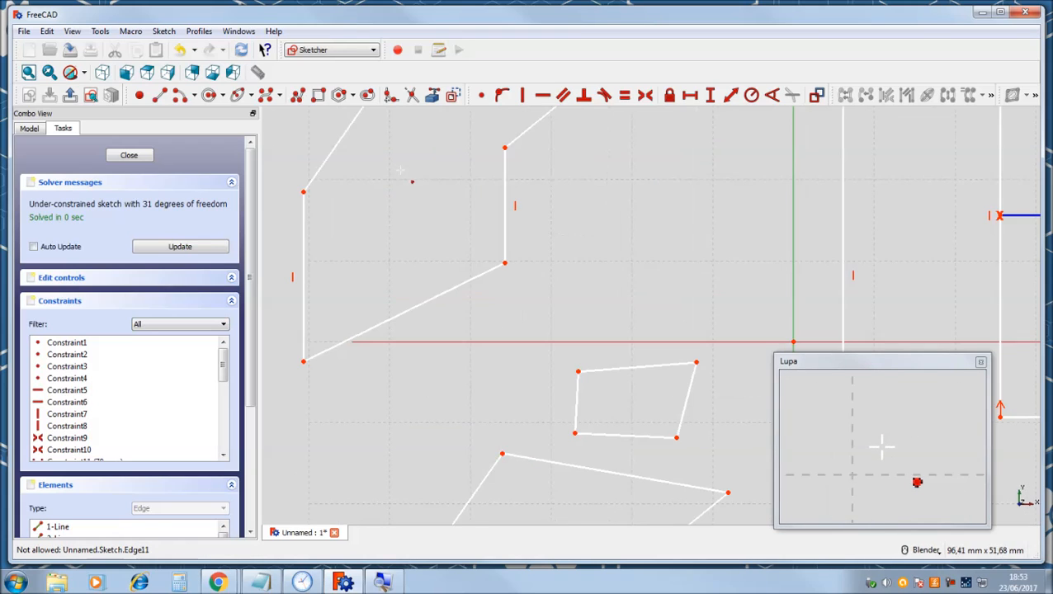
{"action": "scroll", "coordinate": [433, 171], "scroll_direction": "down", "scroll_amount": 4}
{"action": "scroll", "coordinate": [435, 135], "scroll_direction": "up", "scroll_amount": 4}
{"action": "scroll", "coordinate": [355, 153], "scroll_direction": "down", "scroll_amount": 2}
{"action": "mouse_move", "coordinate": [427, 148]}
{"action": "middle_mouse_down"}
{"action": "mouse_move", "coordinate": [493, 242]}
{"action": "mouse_move", "coordinate": [433, 172]}
{"action": "middle_mouse_up"}
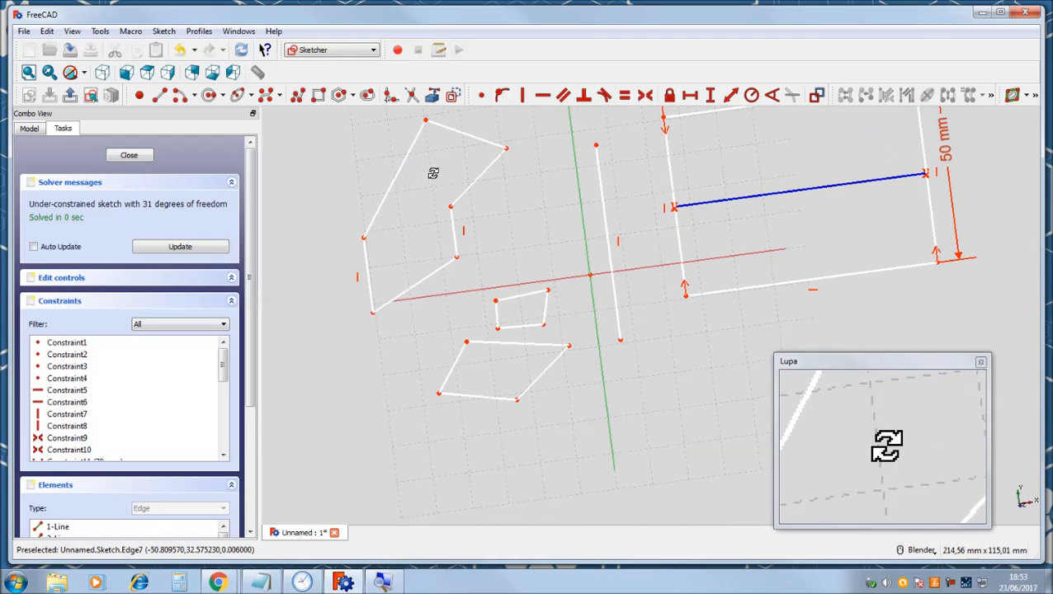
{"action": "left_click", "coordinate": [147, 73]}
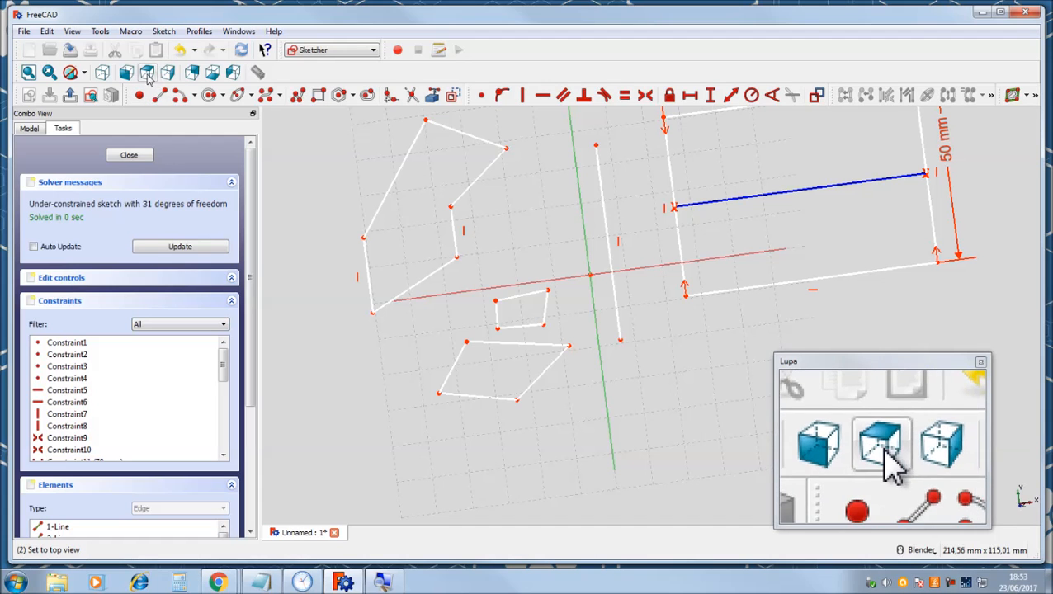
{"action": "scroll", "coordinate": [429, 158], "scroll_direction": "down", "scroll_amount": 5}
{"action": "scroll", "coordinate": [429, 160], "scroll_direction": "up", "scroll_amount": 3}
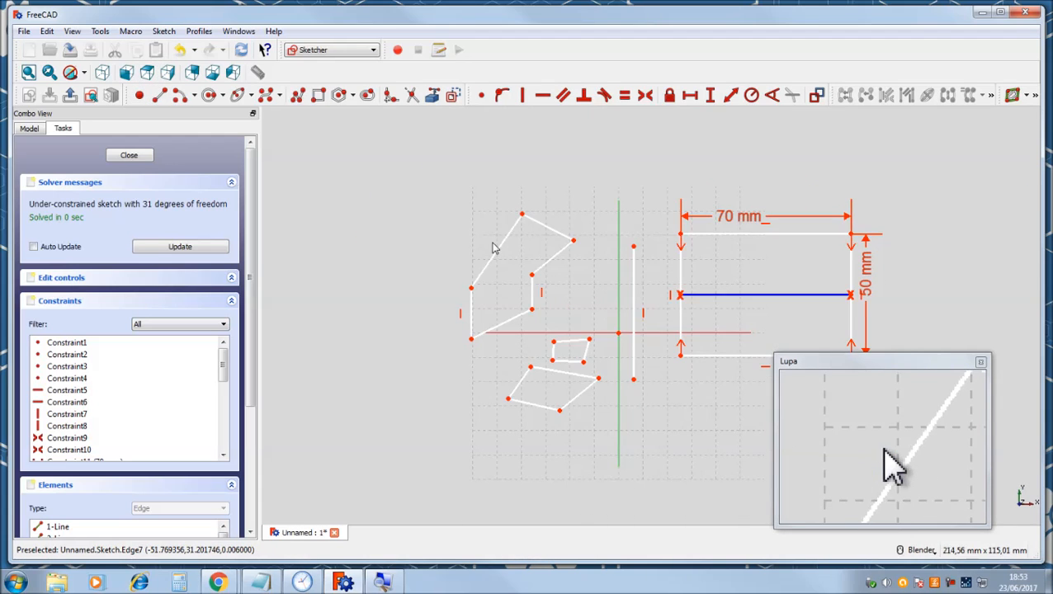
{"action": "scroll", "coordinate": [494, 245], "scroll_direction": "up", "scroll_amount": 3}
{"action": "scroll", "coordinate": [495, 250], "scroll_direction": "down", "scroll_amount": 3}
{"action": "scroll", "coordinate": [498, 273], "scroll_direction": "up", "scroll_amount": 3}
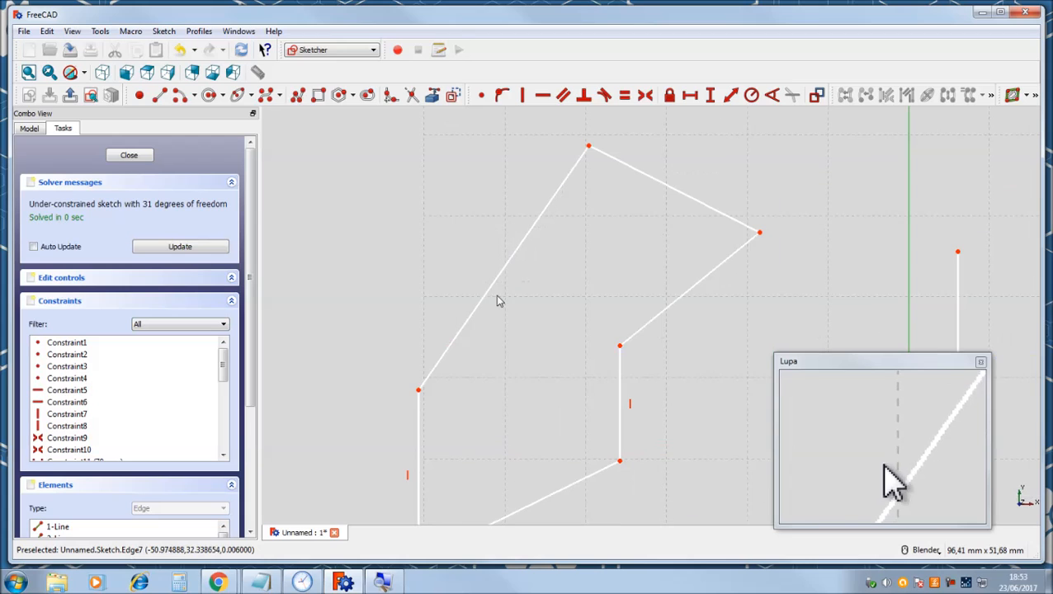
{"action": "left_click", "coordinate": [668, 191]}
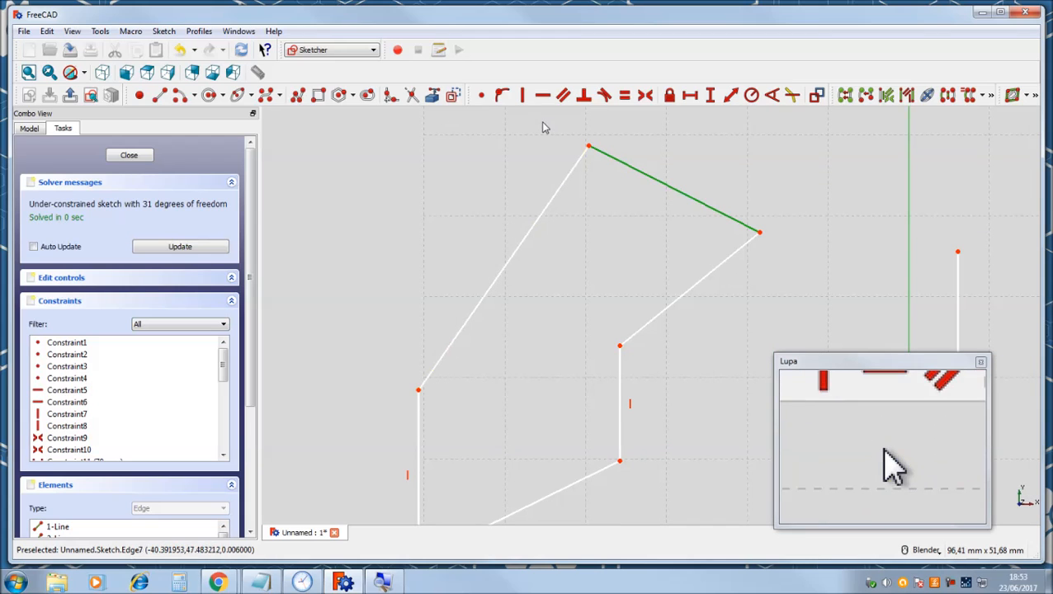
{"action": "left_click", "coordinate": [543, 96]}
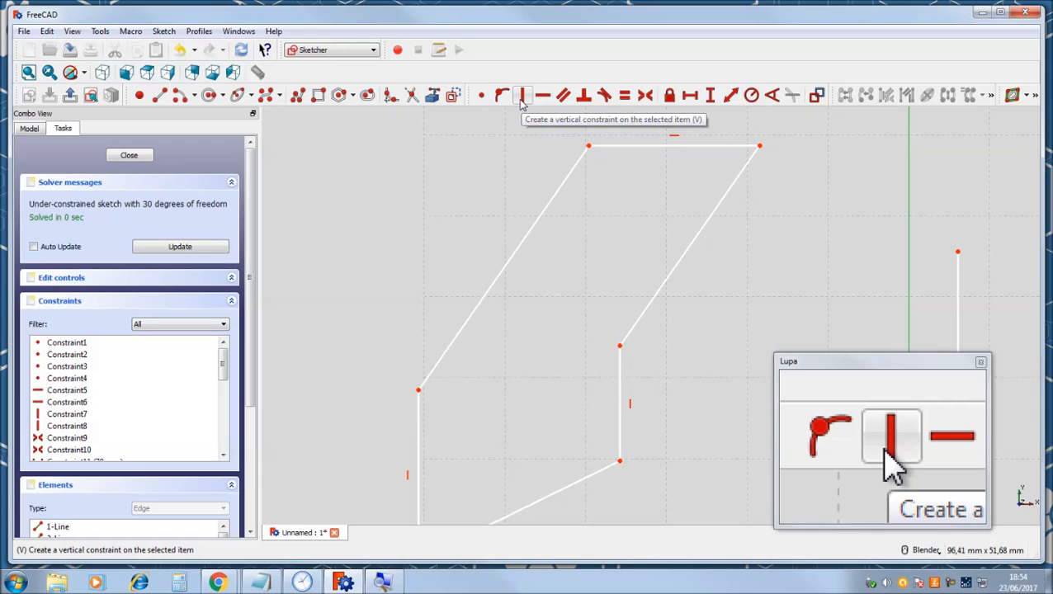
Try a vertical constraint on the large outline's long slanted left edge and undo it.
{"action": "left_click", "coordinate": [512, 263]}
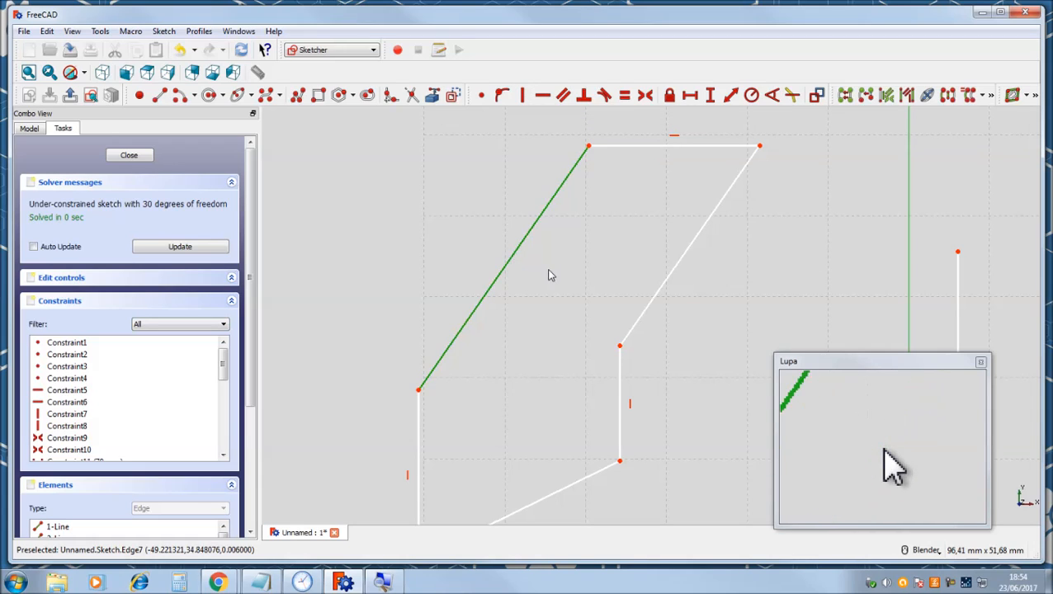
{"action": "key", "text": "v"}
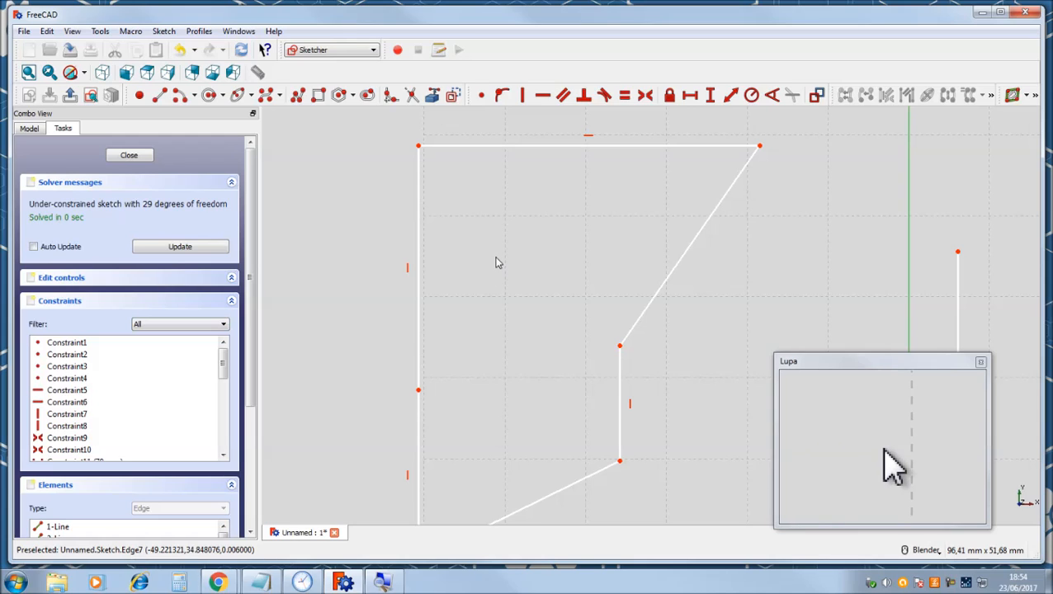
{"action": "key", "text": "ctrl+z"}
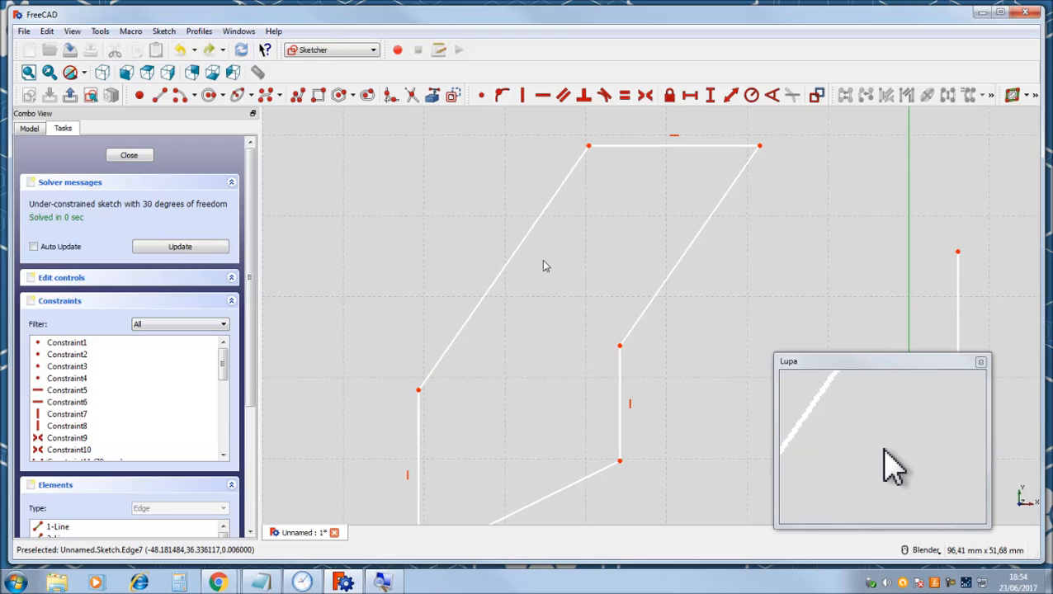
Try constraining both long slanted edges of the large outline to vertical in one operation, and undo it.
{"action": "left_click", "coordinate": [541, 213]}
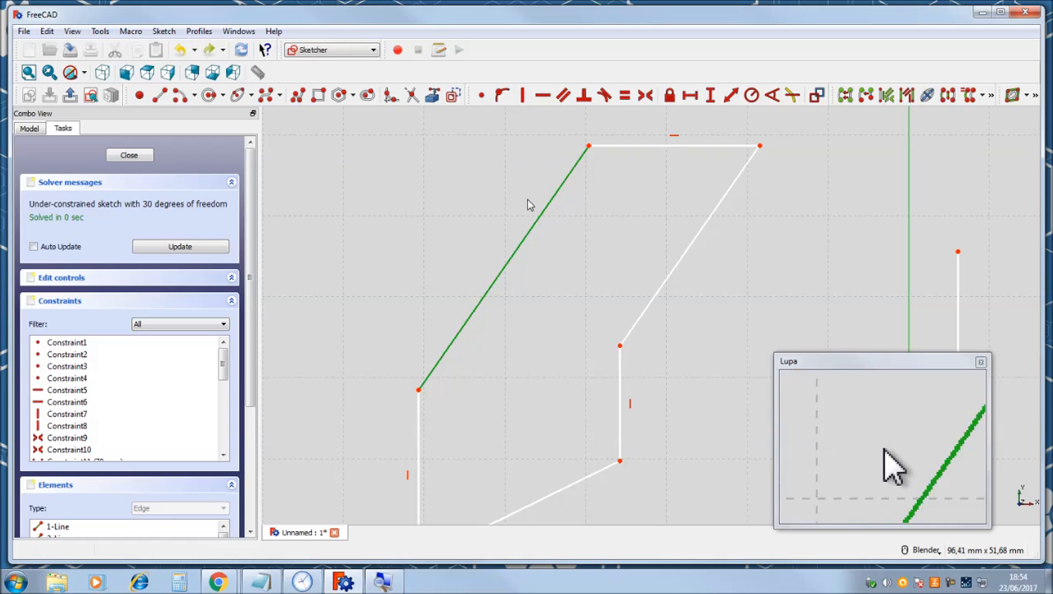
{"action": "left_click", "coordinate": [577, 223]}
{"action": "left_click", "coordinate": [542, 221]}
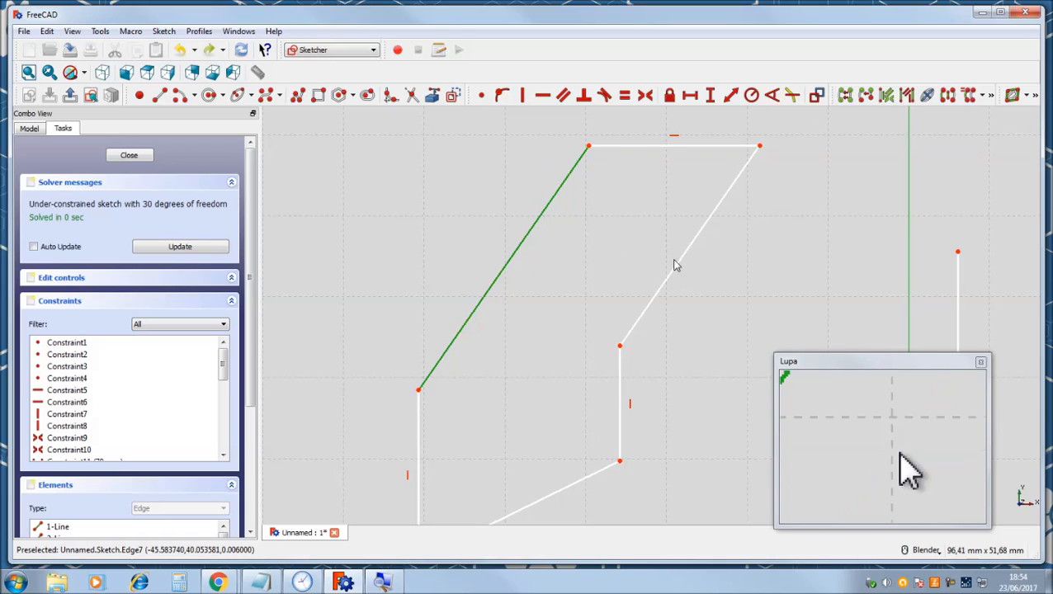
{"action": "left_click", "coordinate": [680, 266]}
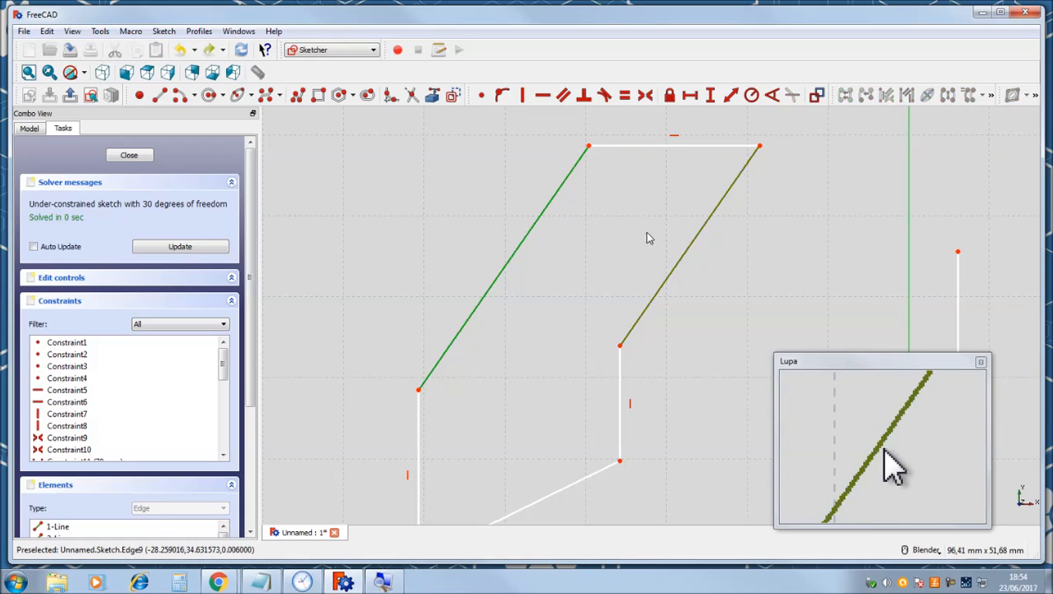
{"action": "left_click", "coordinate": [522, 96]}
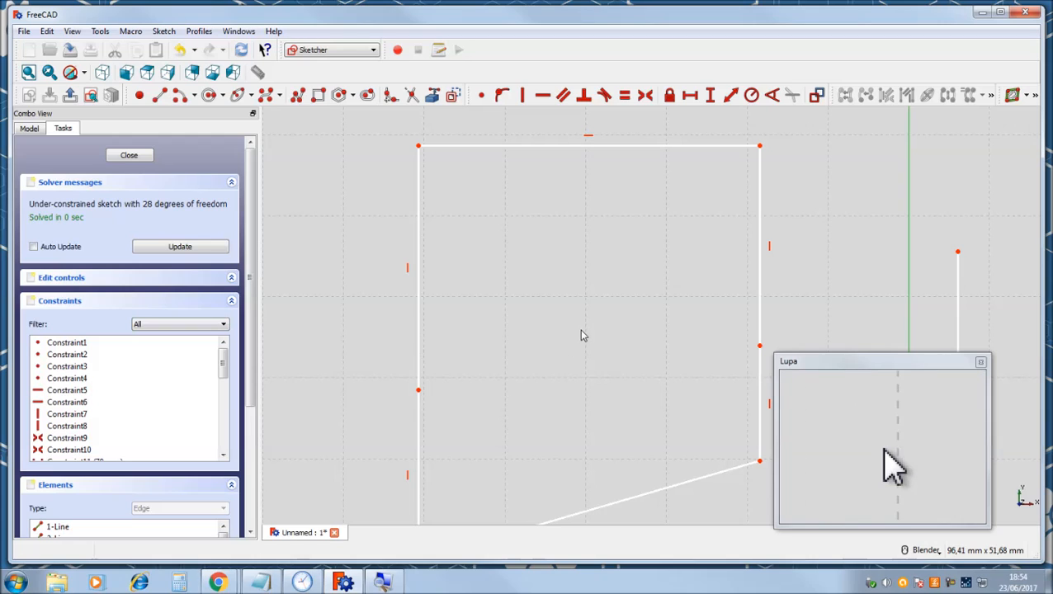
{"action": "key", "text": "ctrl+z"}
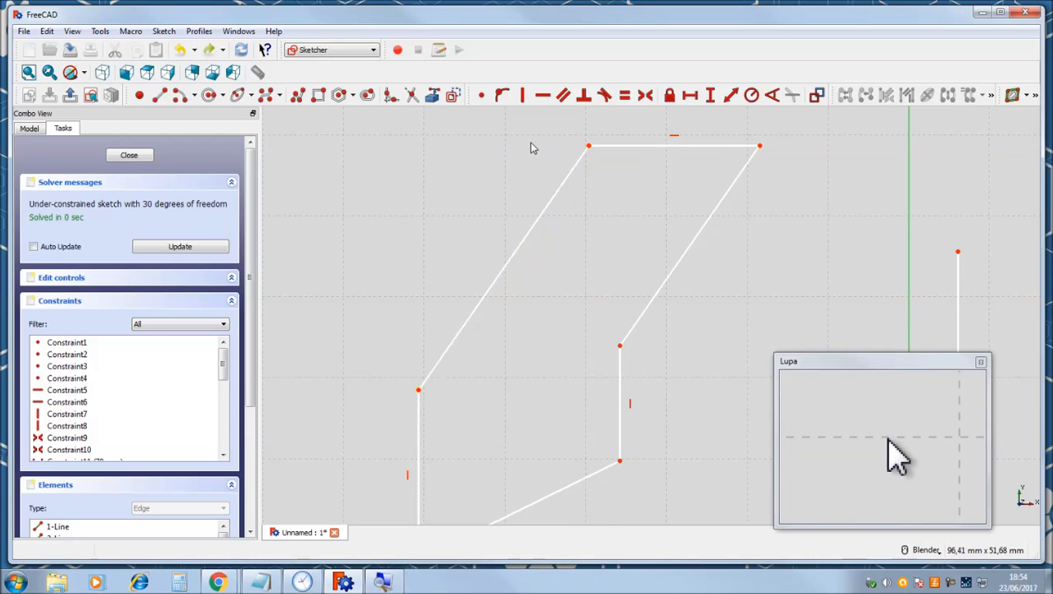
Use the Vertical constraint as a continuous tool on the large outline's left and right slanted edges.
{"action": "left_click", "coordinate": [521, 96]}
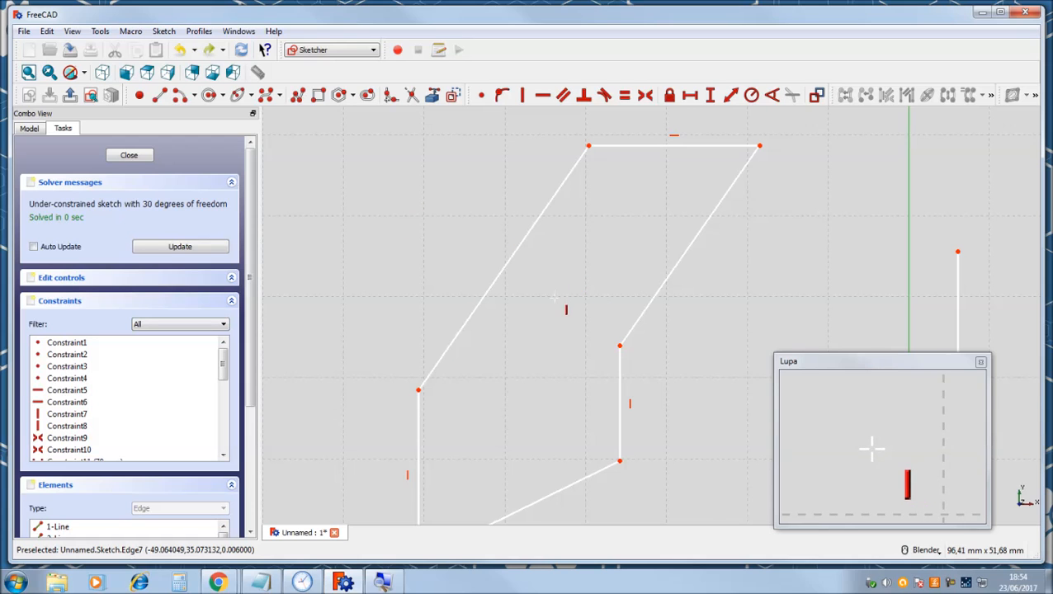
{"action": "scroll", "coordinate": [555, 298], "scroll_direction": "down", "scroll_amount": 5}
{"action": "scroll", "coordinate": [621, 370], "scroll_direction": "up", "scroll_amount": 5}
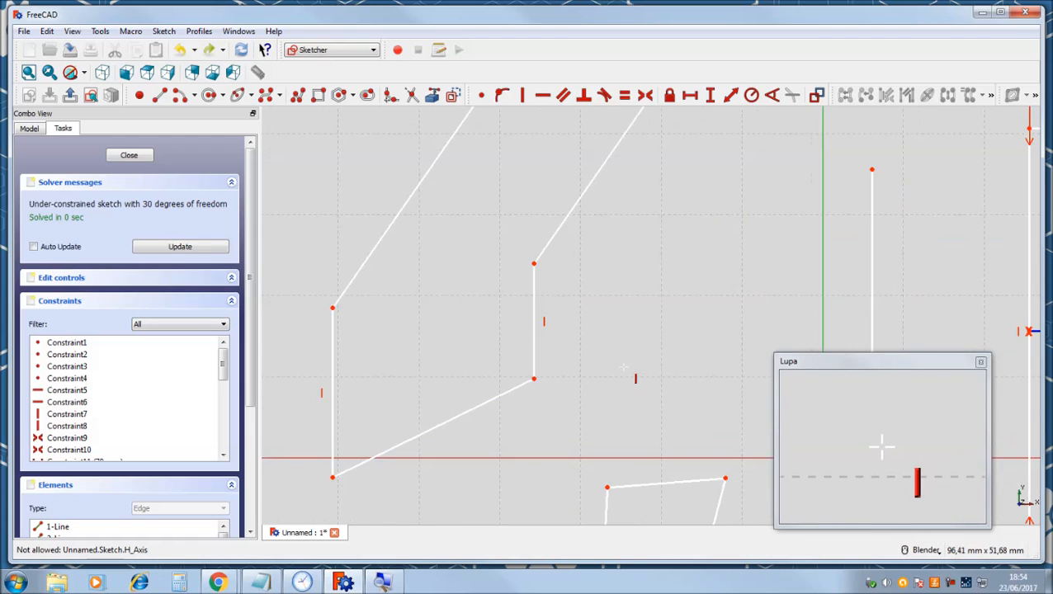
{"action": "scroll", "coordinate": [623, 367], "scroll_direction": "down", "scroll_amount": 5}
{"action": "scroll", "coordinate": [672, 333], "scroll_direction": "up", "scroll_amount": 4}
{"action": "scroll", "coordinate": [672, 333], "scroll_direction": "down", "scroll_amount": 5}
{"action": "scroll", "coordinate": [672, 333], "scroll_direction": "up", "scroll_amount": 4}
{"action": "scroll", "coordinate": [675, 332], "scroll_direction": "down", "scroll_amount": 4}
{"action": "scroll", "coordinate": [636, 308], "scroll_direction": "up", "scroll_amount": 5}
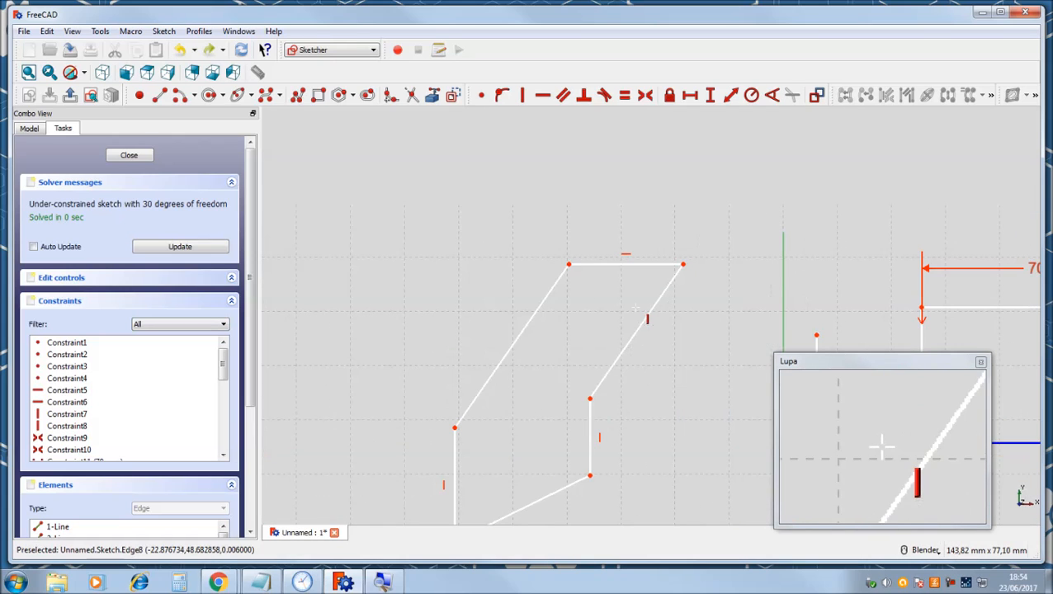
{"action": "left_click", "coordinate": [530, 317]}
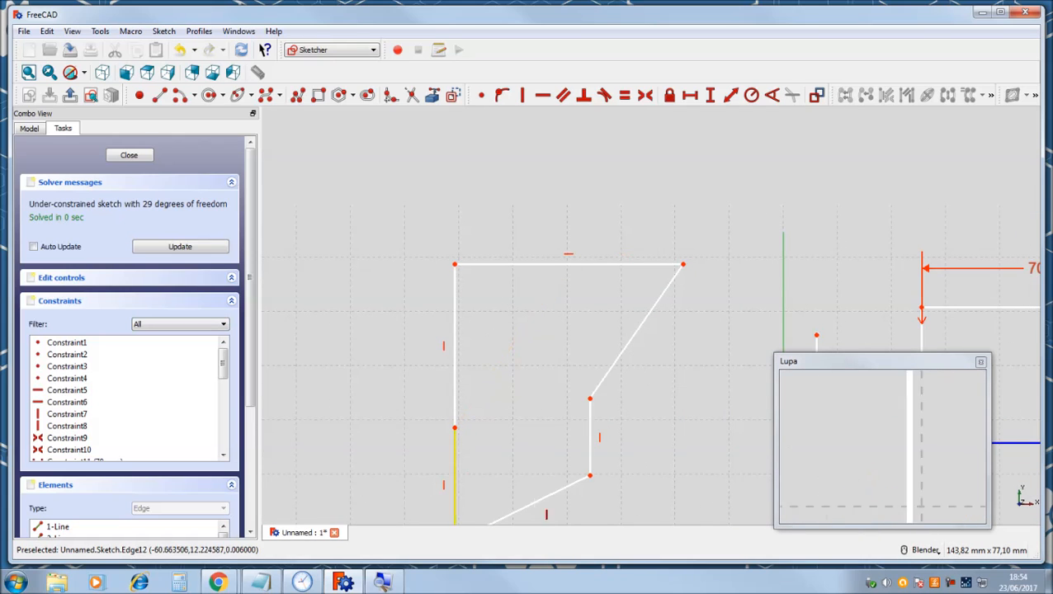
{"action": "scroll", "coordinate": [698, 372], "scroll_direction": "down", "scroll_amount": 4}
{"action": "scroll", "coordinate": [670, 389], "scroll_direction": "up", "scroll_amount": 4}
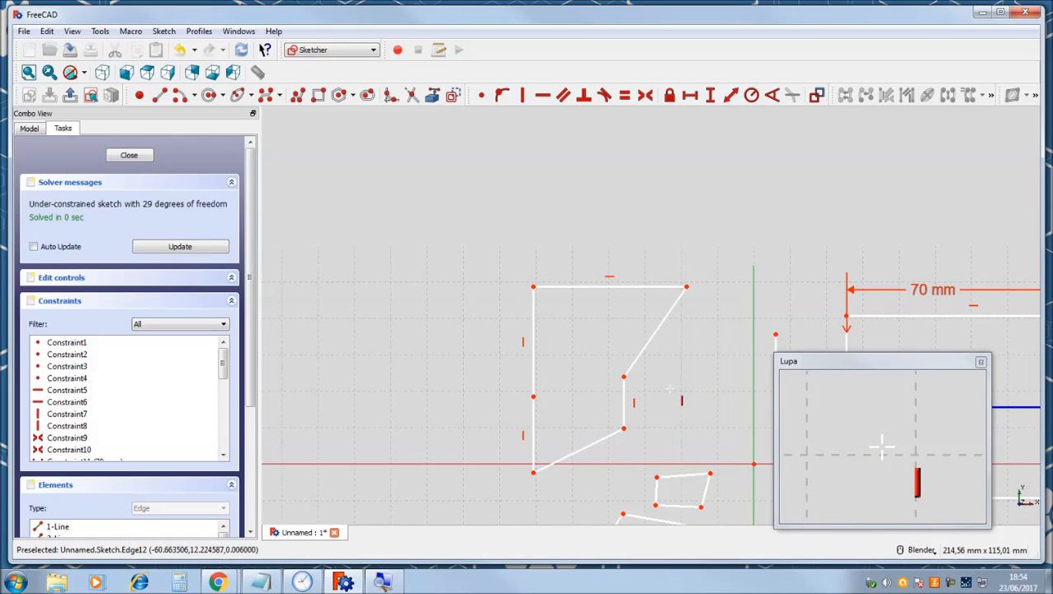
{"action": "left_click", "coordinate": [662, 324]}
Apply vertical constraints to the left and right edges of the small quadrilateral just below the horizontal axis.
{"action": "scroll", "coordinate": [684, 413], "scroll_direction": "down", "scroll_amount": 2}
{"action": "scroll", "coordinate": [681, 448], "scroll_direction": "up", "scroll_amount": 5}
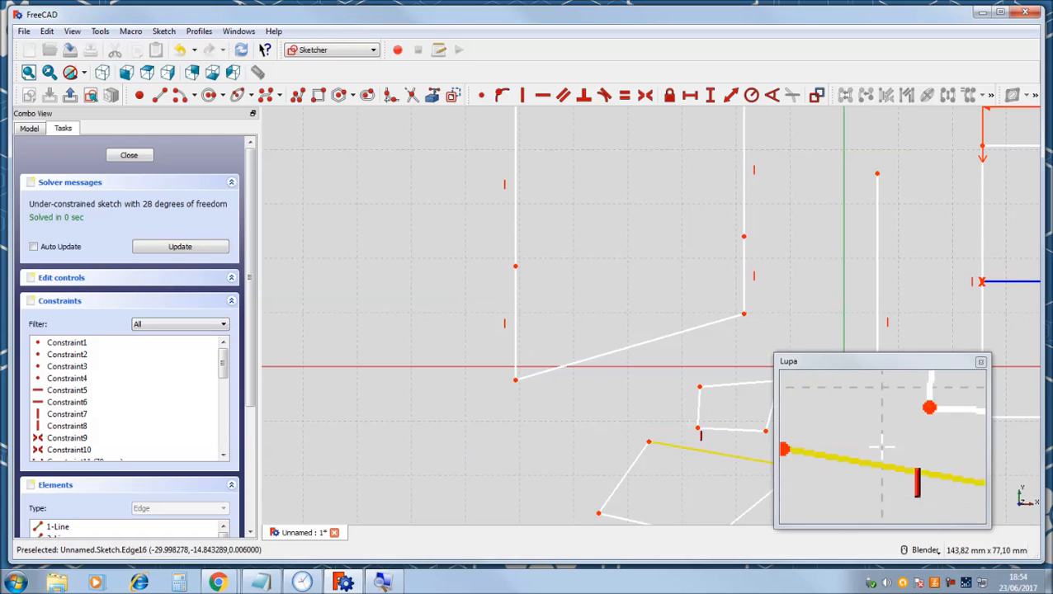
{"action": "scroll", "coordinate": [640, 458], "scroll_direction": "down", "scroll_amount": 3}
{"action": "scroll", "coordinate": [686, 414], "scroll_direction": "up", "scroll_amount": 3}
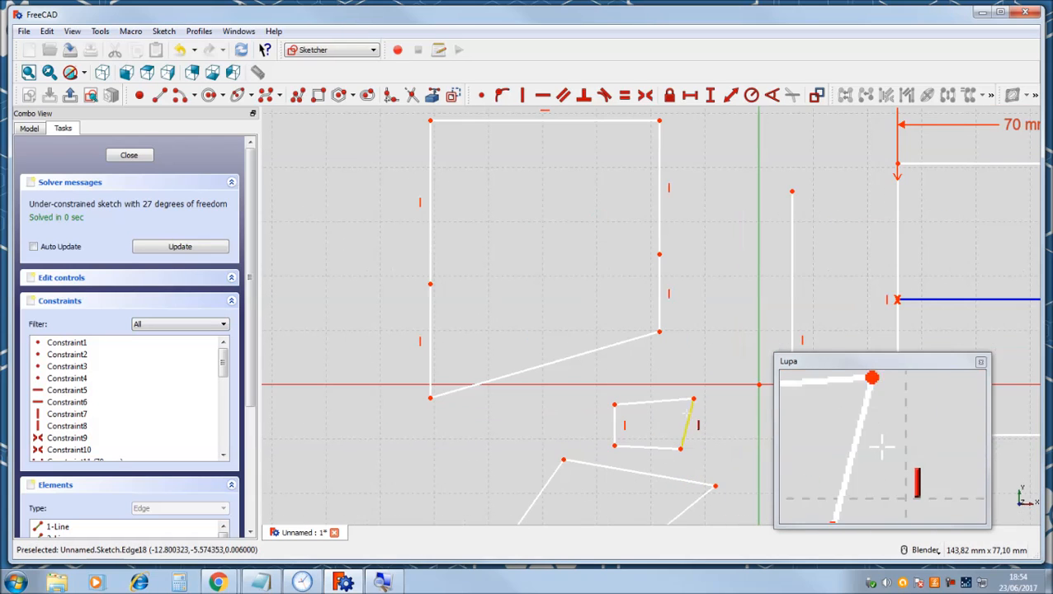
{"action": "left_click", "coordinate": [682, 420]}
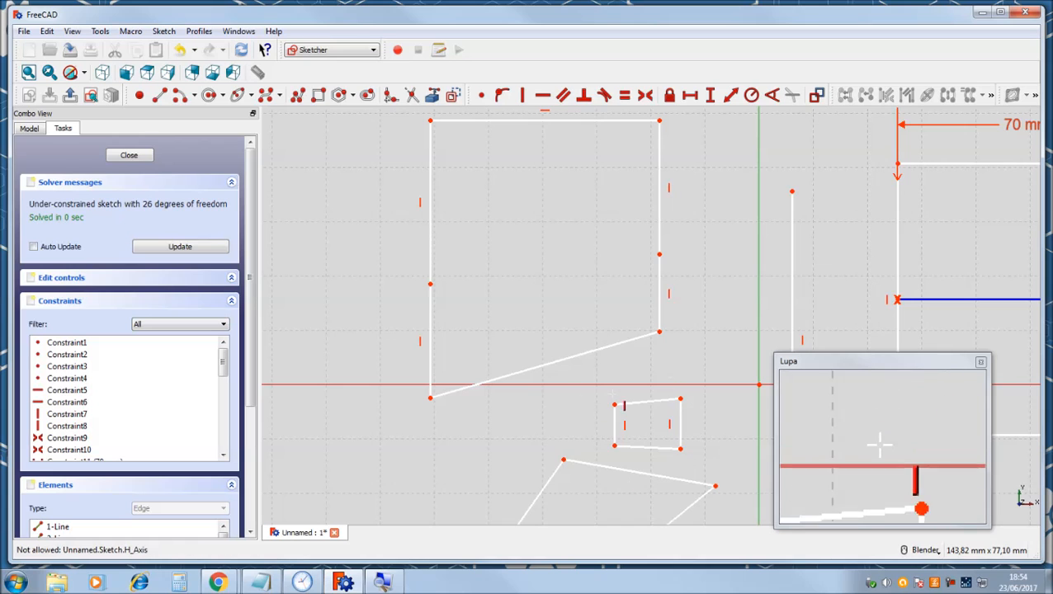
{"action": "scroll", "coordinate": [592, 404], "scroll_direction": "down", "scroll_amount": 3}
{"action": "scroll", "coordinate": [568, 423], "scroll_direction": "up", "scroll_amount": 4}
{"action": "left_click", "coordinate": [568, 422]}
Undo the vertical constraints just added to the small quadrilateral and the large outline's slanted edges.
{"action": "scroll", "coordinate": [587, 431], "scroll_direction": "down", "scroll_amount": 3}
{"action": "scroll", "coordinate": [617, 313], "scroll_direction": "up", "scroll_amount": 3}
{"action": "scroll", "coordinate": [614, 312], "scroll_direction": "down", "scroll_amount": 3}
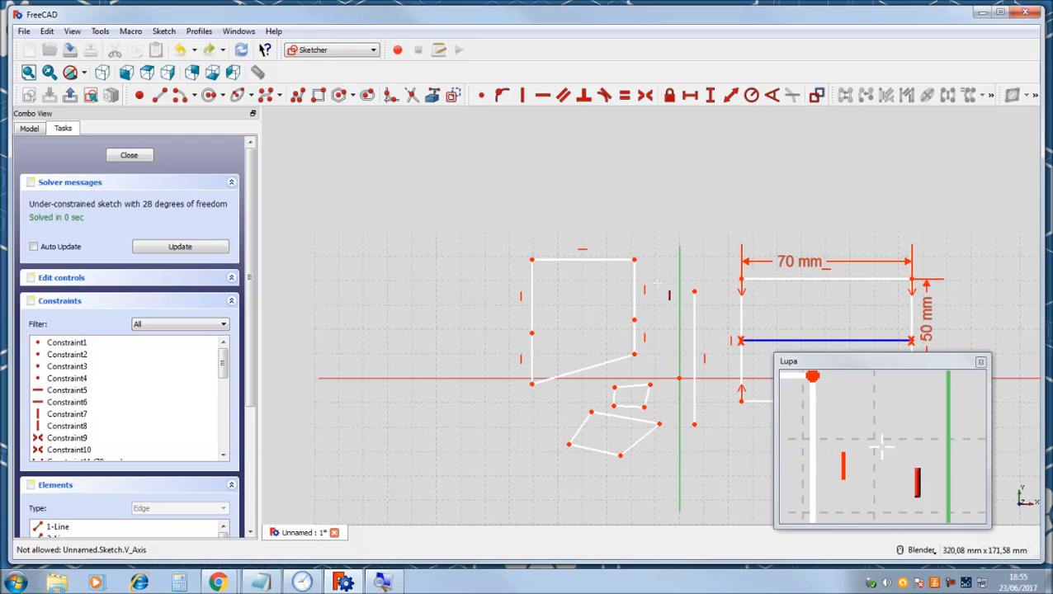
{"action": "key", "text": "ctrl+z"}
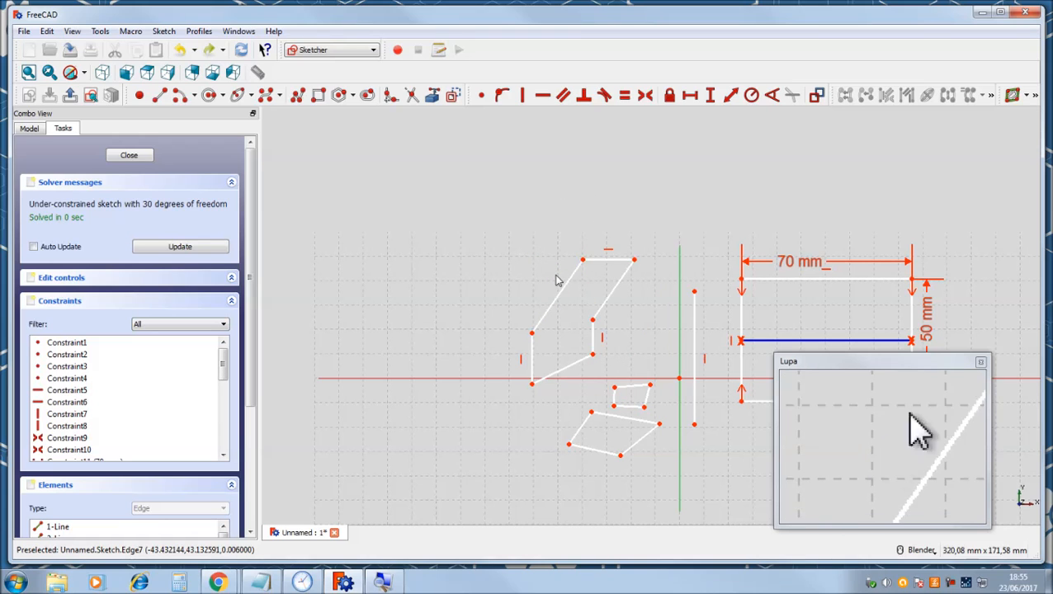
Draw a diagonal line between the large outline and the separate vertical line, descending to an end near (2.3, 8.9).
{"action": "scroll", "coordinate": [552, 283], "scroll_direction": "up", "scroll_amount": 5}
{"action": "scroll", "coordinate": [552, 281], "scroll_direction": "down", "scroll_amount": 3}
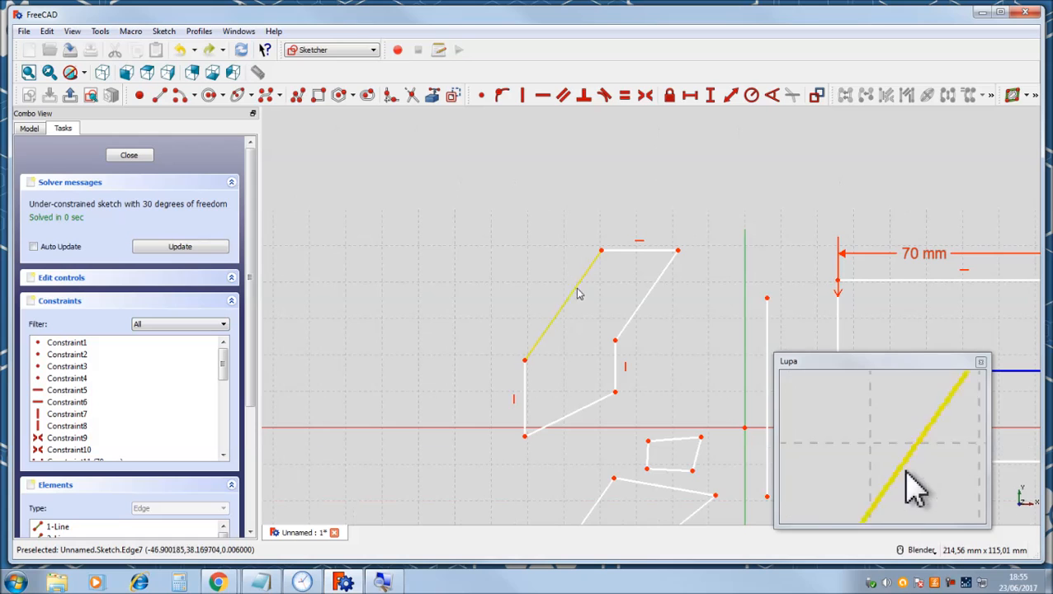
{"action": "scroll", "coordinate": [486, 224], "scroll_direction": "up", "scroll_amount": 2}
{"action": "scroll", "coordinate": [485, 219], "scroll_direction": "down", "scroll_amount": 2}
{"action": "scroll", "coordinate": [419, 324], "scroll_direction": "down", "scroll_amount": 4}
{"action": "scroll", "coordinate": [495, 308], "scroll_direction": "up", "scroll_amount": 3}
{"action": "scroll", "coordinate": [564, 388], "scroll_direction": "up", "scroll_amount": 3}
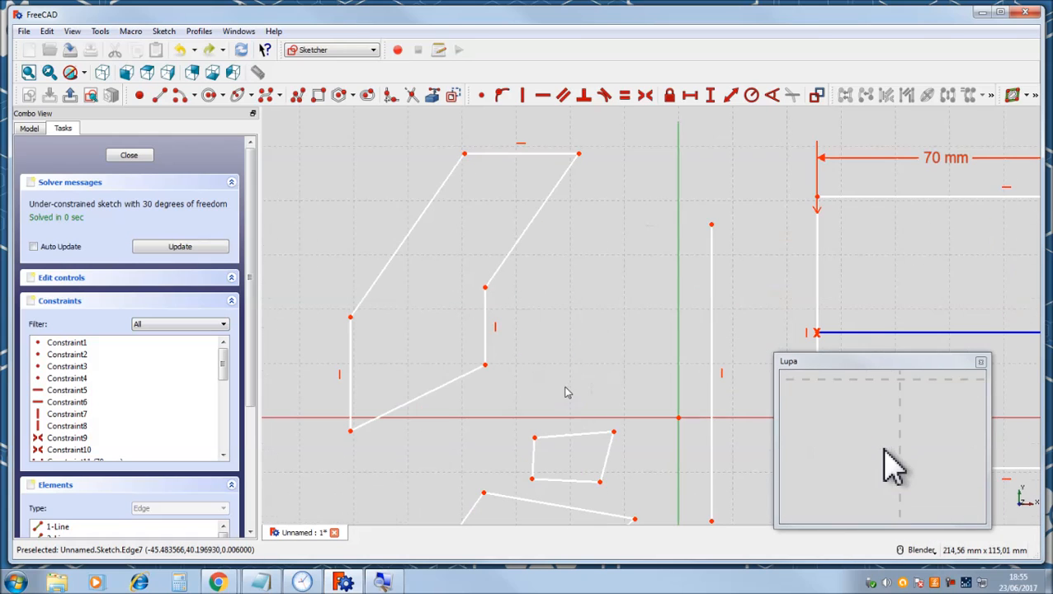
{"action": "left_click", "coordinate": [159, 95]}
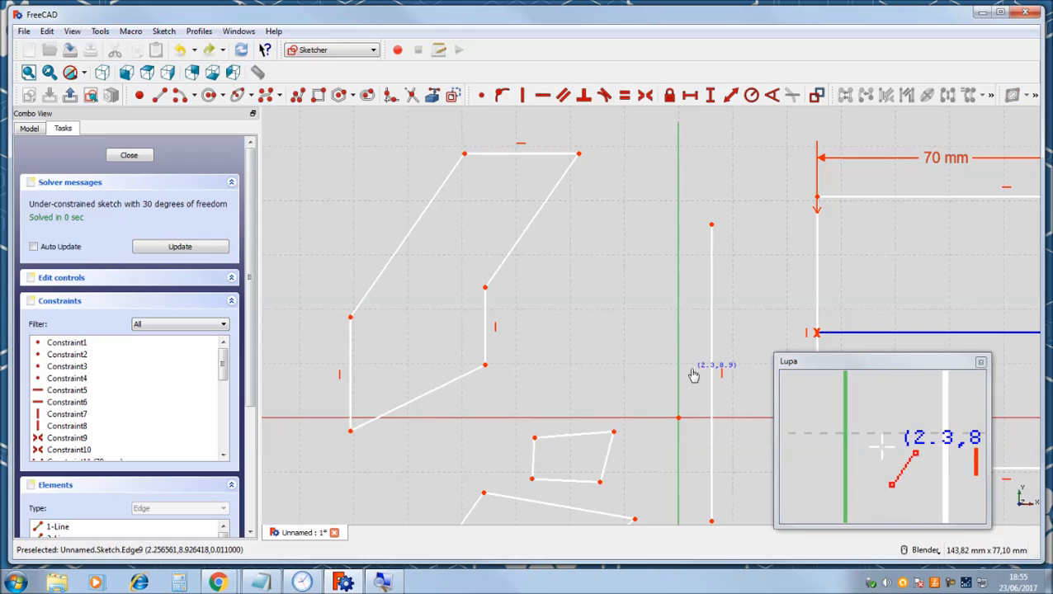
{"action": "left_click", "coordinate": [577, 237]}
{"action": "left_click", "coordinate": [692, 369]}
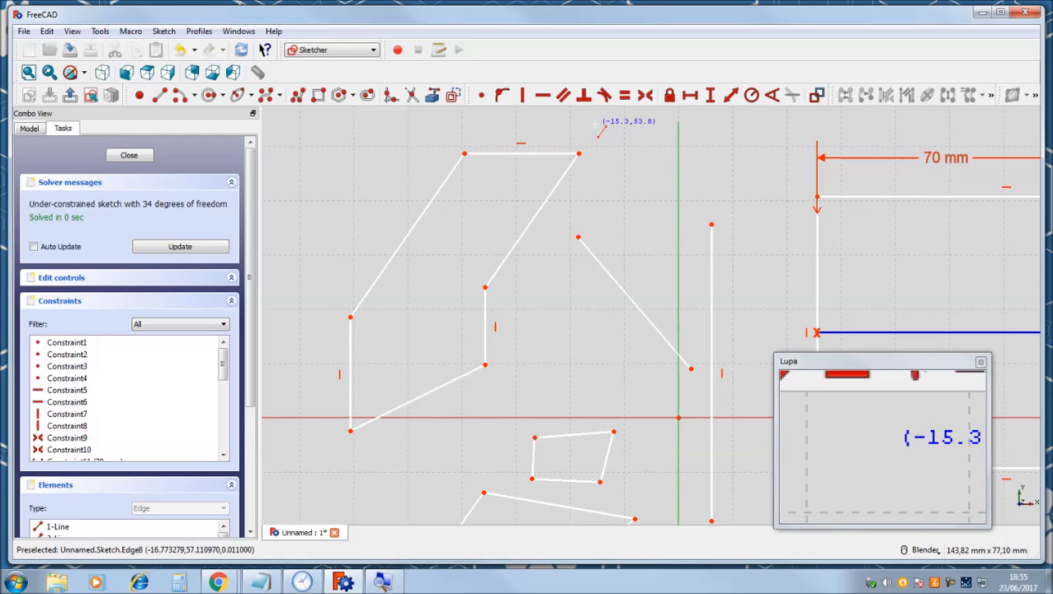
Apply a perpendicular constraint between the diagonal line and the separate vertical line beside the vertical axis.
{"action": "left_click", "coordinate": [584, 95]}
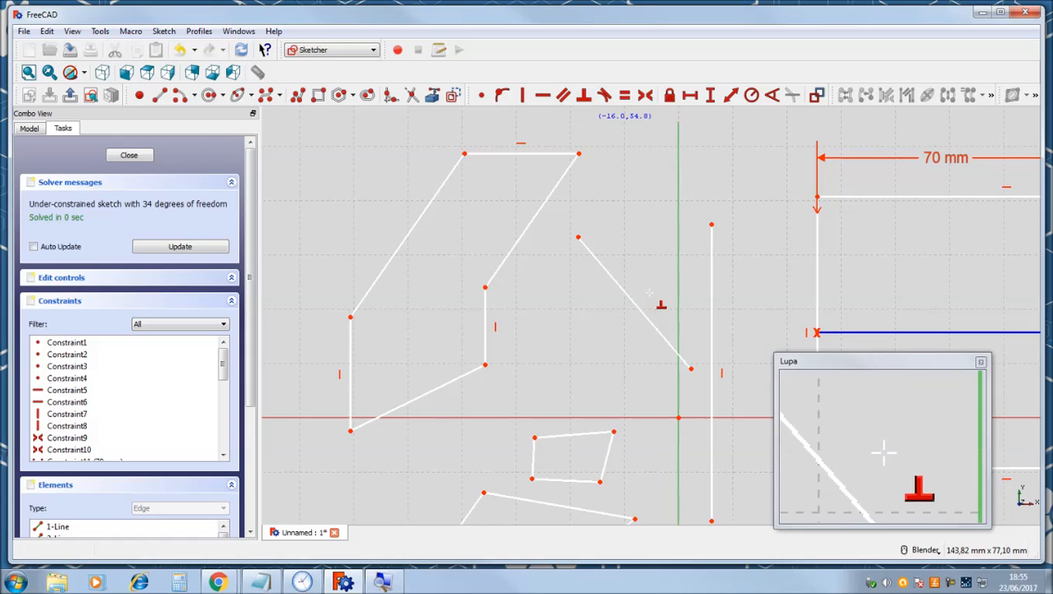
{"action": "left_click", "coordinate": [652, 324]}
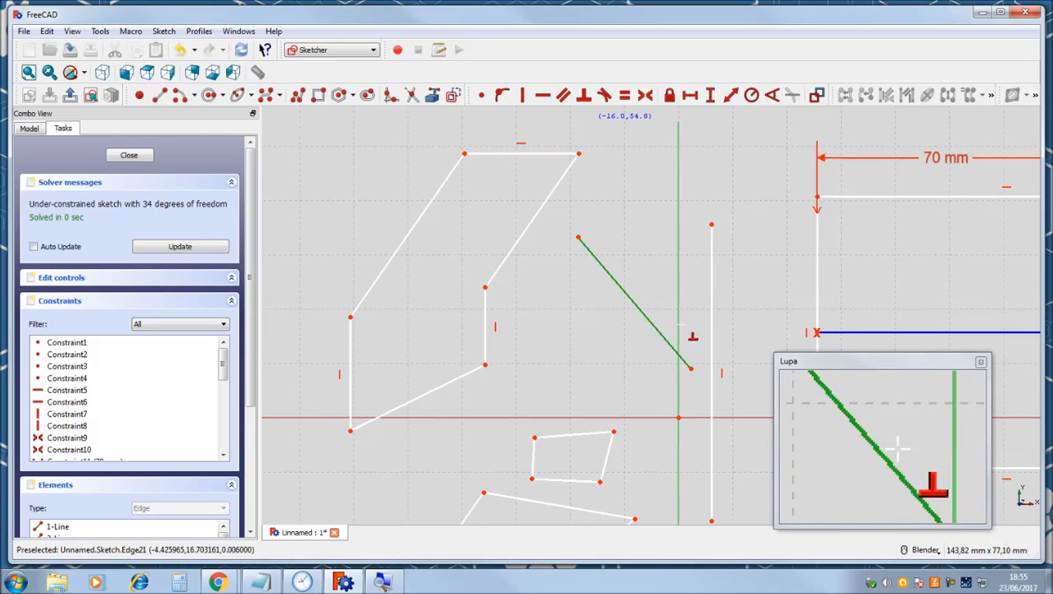
{"action": "left_click", "coordinate": [712, 323]}
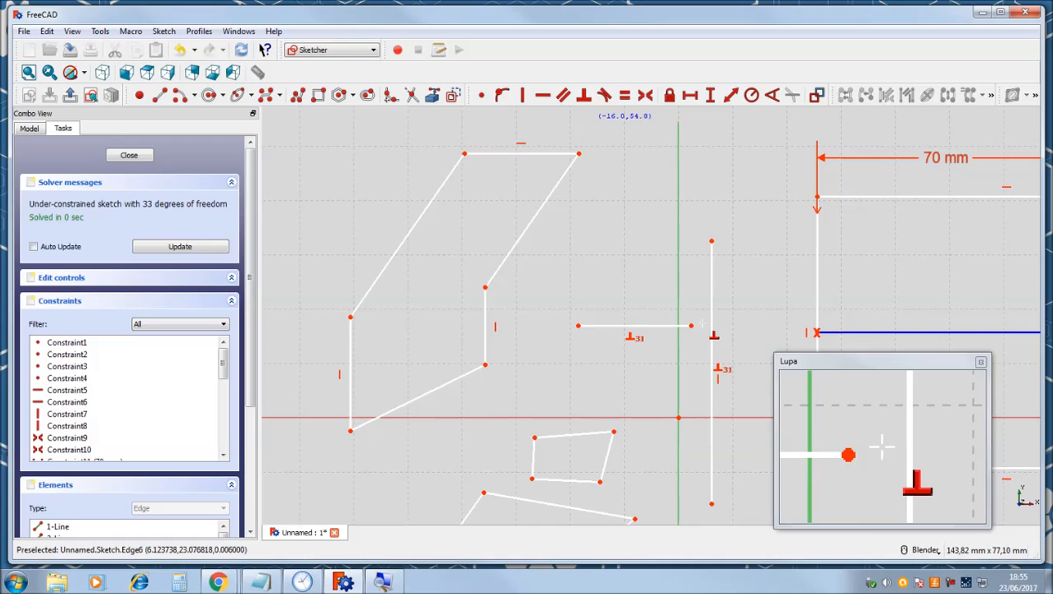
Undo the last perpendicular constraint and coincidently fix the diagonal line's lower endpoint onto the separate vertical line.
{"action": "key", "text": "ctrl+z"}
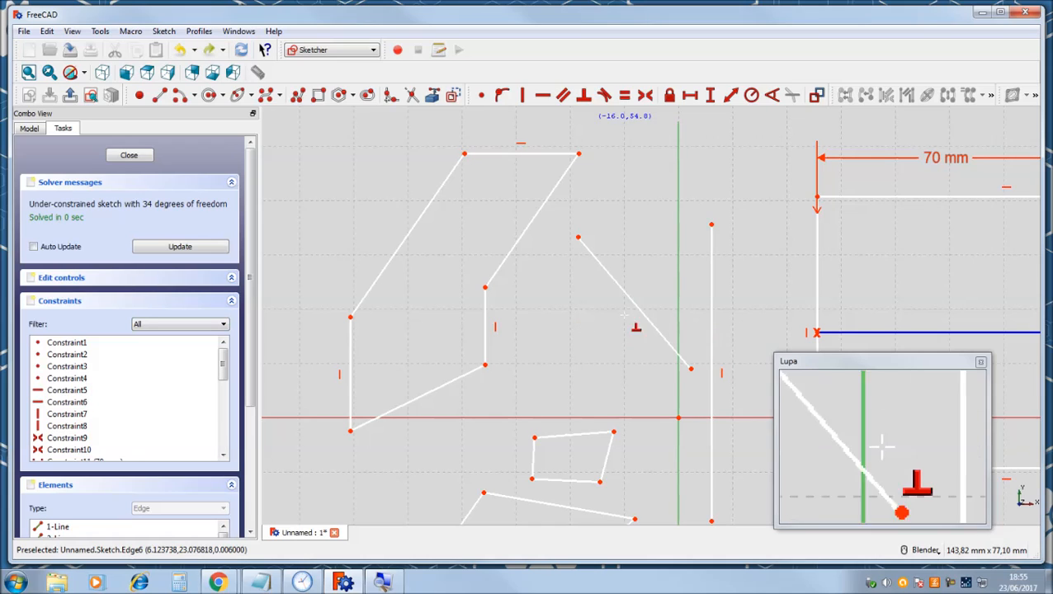
{"action": "key", "text": "Escape"}
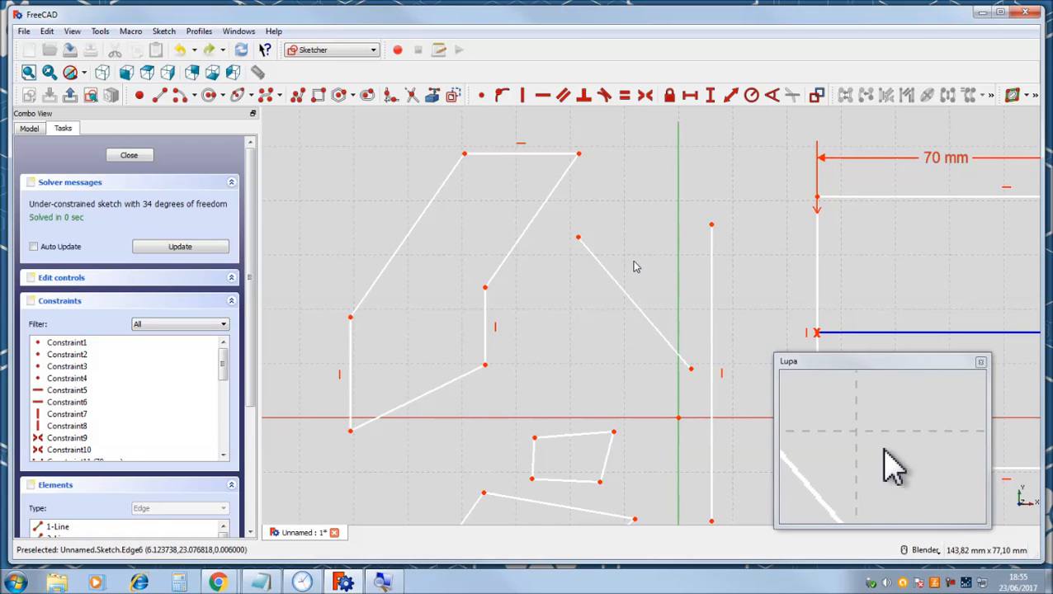
{"action": "left_click", "coordinate": [503, 97]}
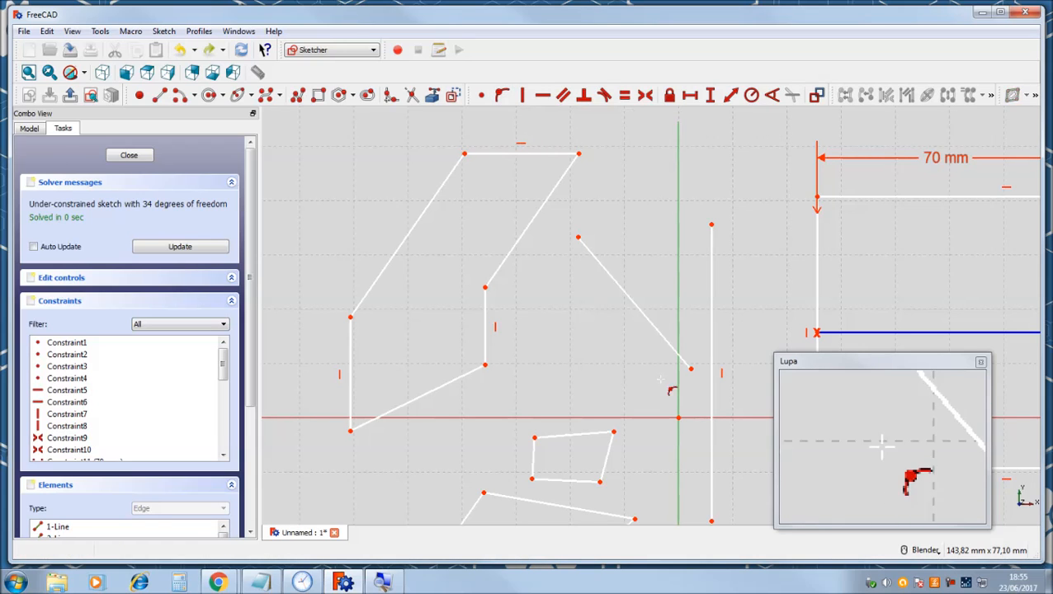
{"action": "left_click", "coordinate": [691, 368]}
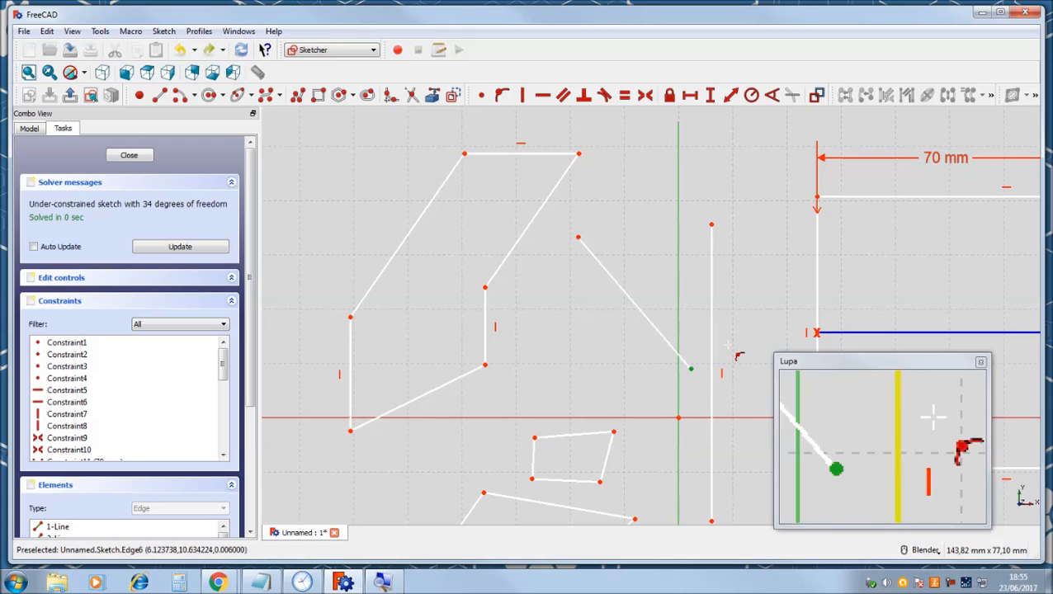
{"action": "left_click", "coordinate": [712, 369]}
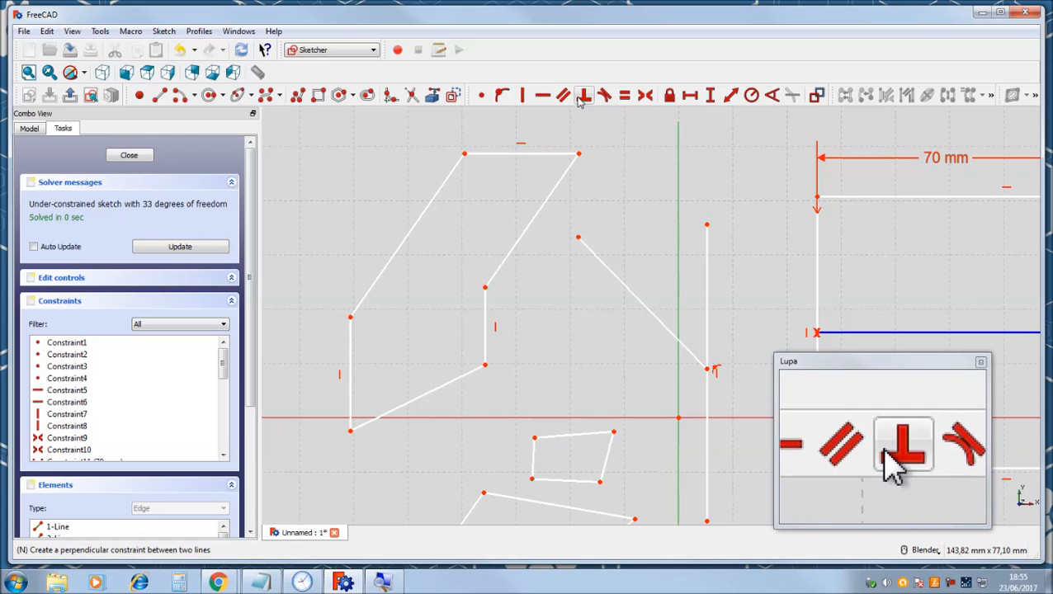
Apply a perpendicular constraint between the separate vertical line and the diagonal line attached to it.
{"action": "left_click", "coordinate": [707, 329]}
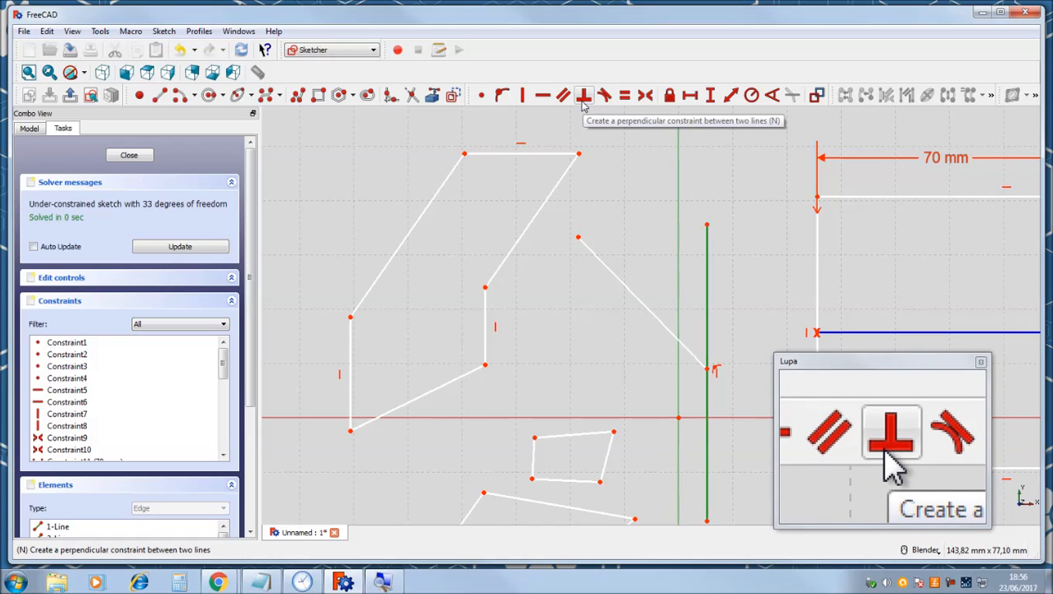
{"action": "left_click", "coordinate": [662, 324]}
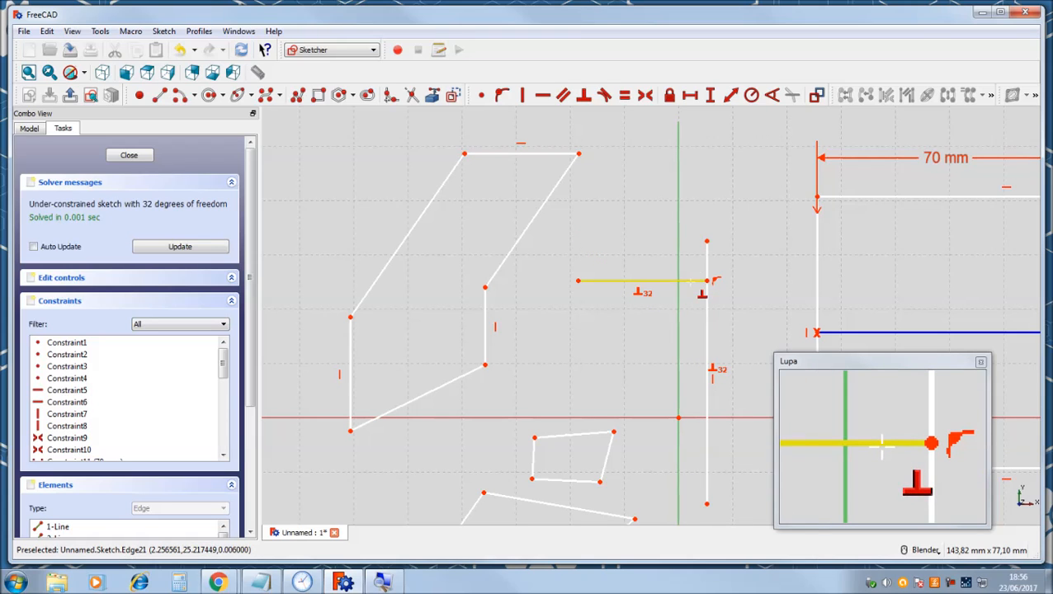
{"action": "scroll", "coordinate": [682, 301], "scroll_direction": "up", "scroll_amount": 3}
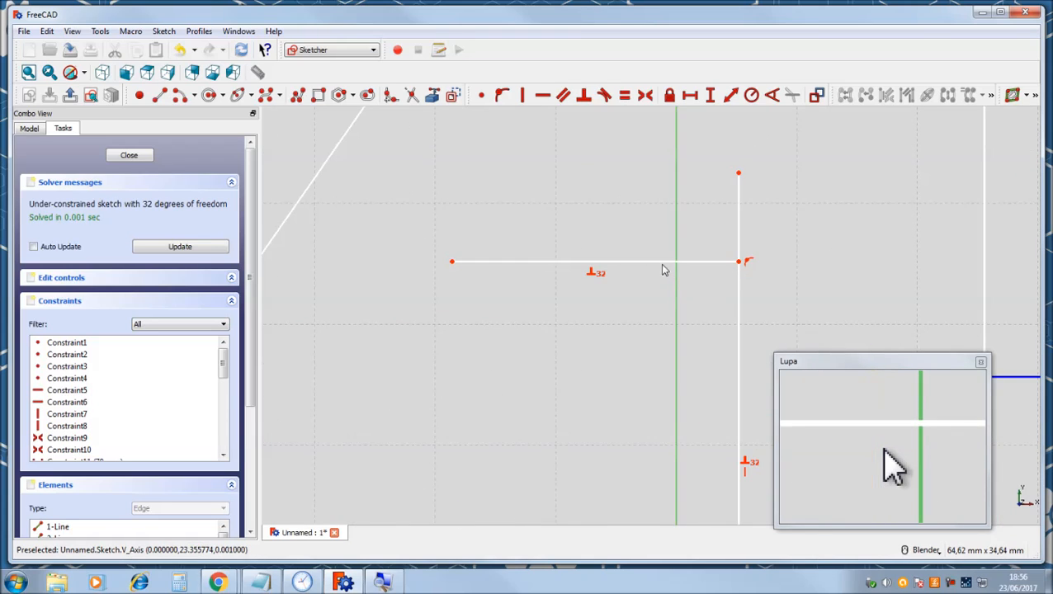
{"action": "scroll", "coordinate": [665, 268], "scroll_direction": "down", "scroll_amount": 5}
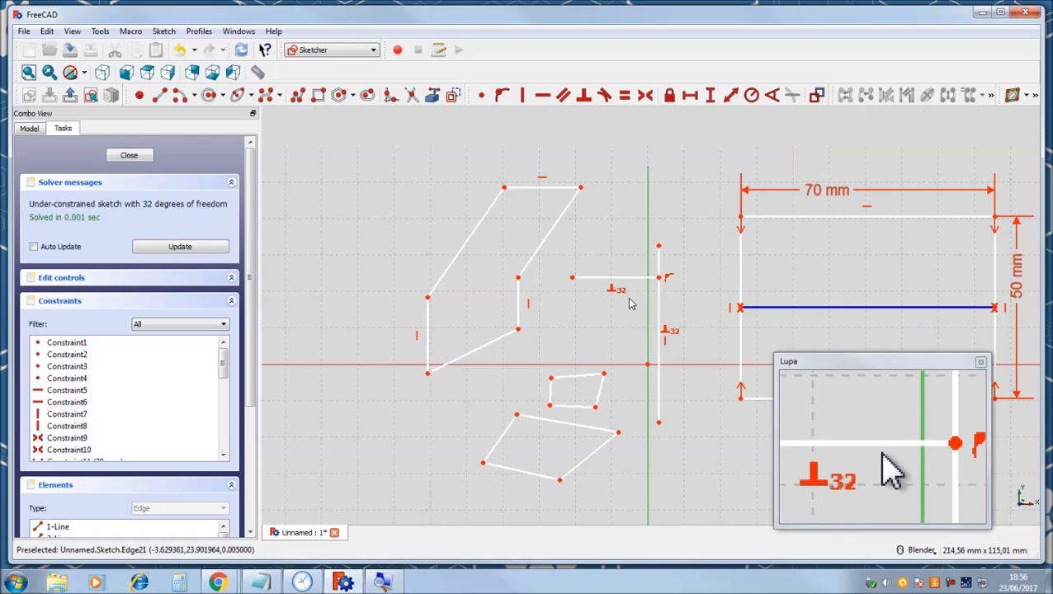
Test the constraints by moving the attached line slightly up along the vertical line.
{"action": "left_click_drag", "start_coordinate": [627, 258], "coordinate": [646, 306]}
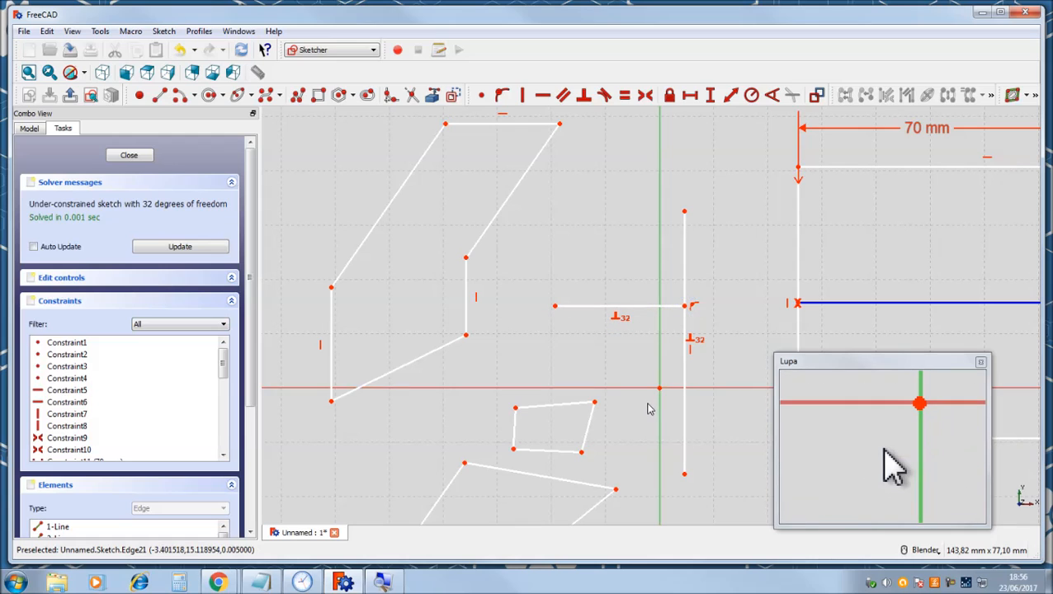
{"action": "left_click", "coordinate": [664, 346]}
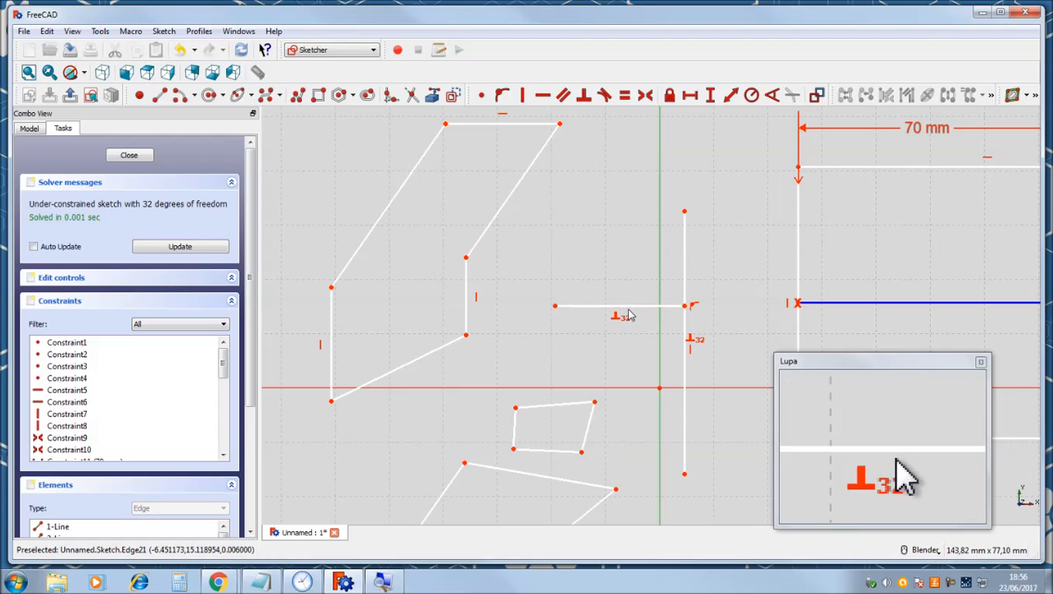
{"action": "mouse_move", "coordinate": [630, 308]}
{"action": "left_mouse_down"}
{"action": "mouse_move", "coordinate": [640, 239]}
{"action": "mouse_move", "coordinate": [636, 320]}
{"action": "mouse_move", "coordinate": [636, 305]}
{"action": "left_mouse_up"}
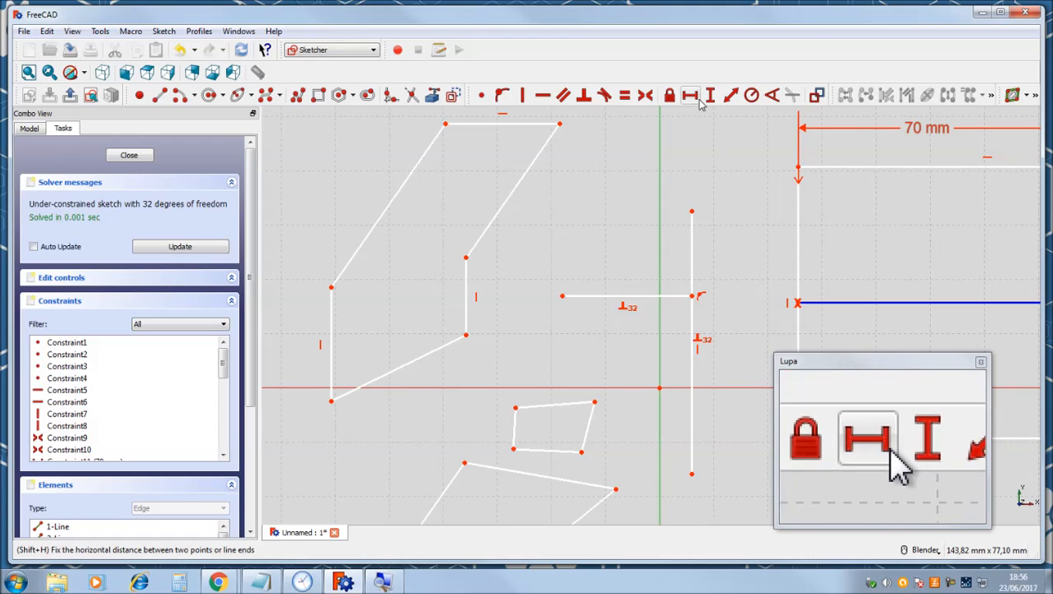
Try a symmetry constraint between the horizontal line and the vertical line's upper endpoint, and undo it.
{"action": "left_click", "coordinate": [645, 96]}
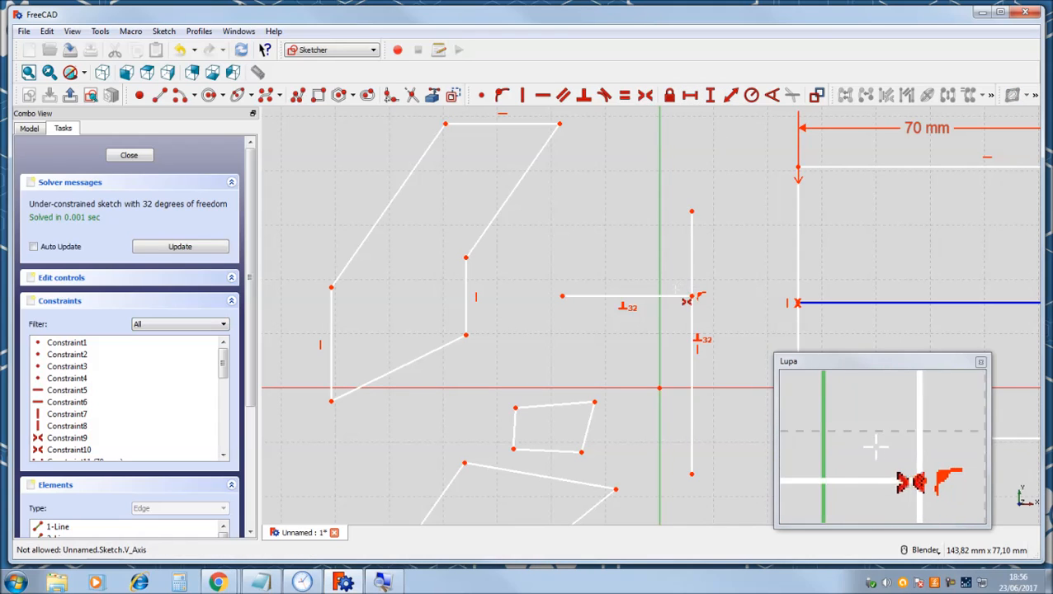
{"action": "left_click", "coordinate": [673, 296]}
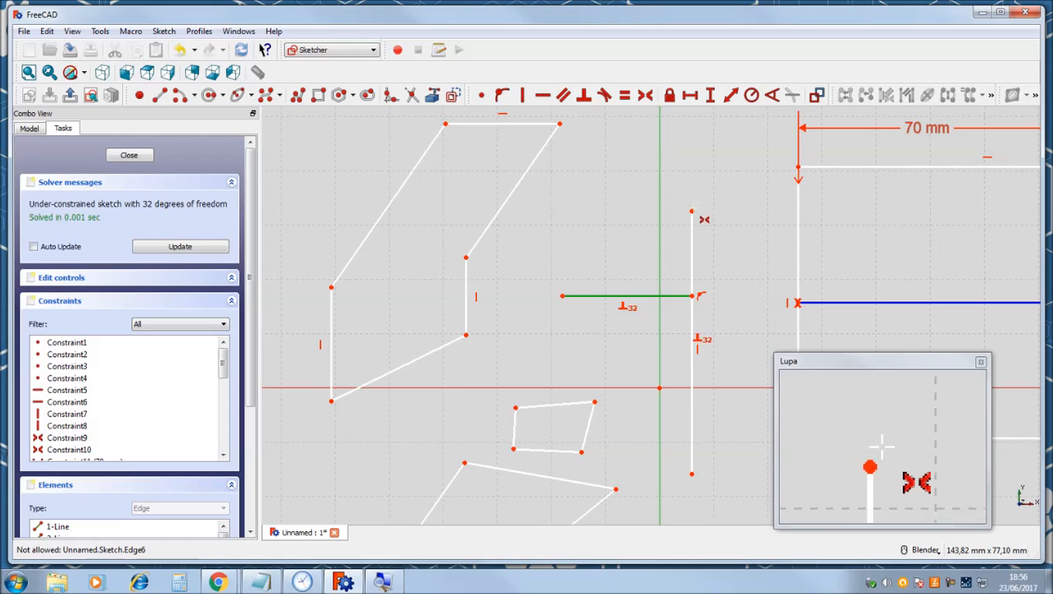
{"action": "left_click", "coordinate": [691, 213]}
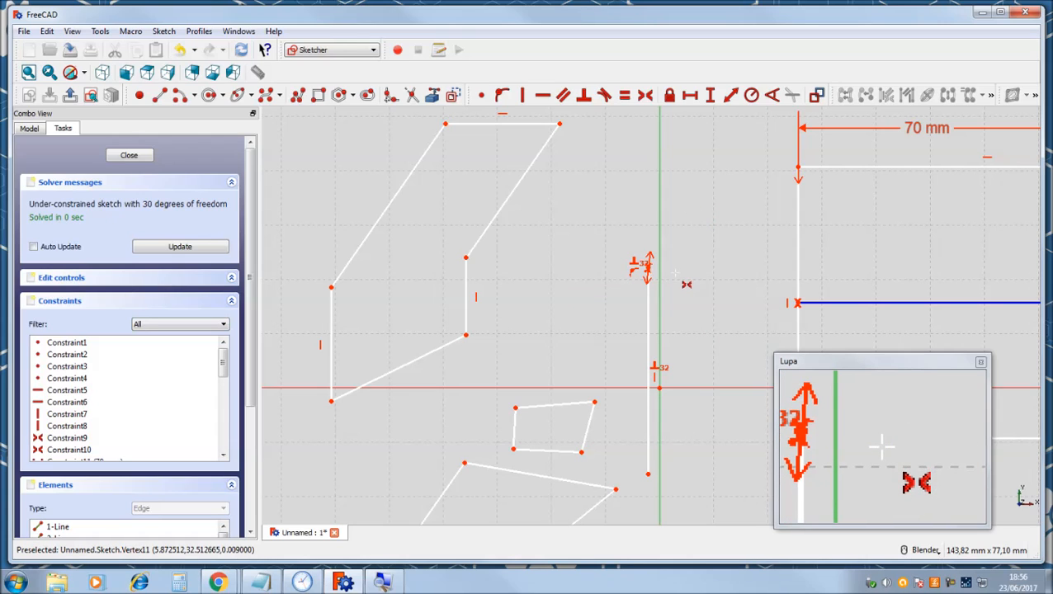
{"action": "key", "text": "ctrl+z"}
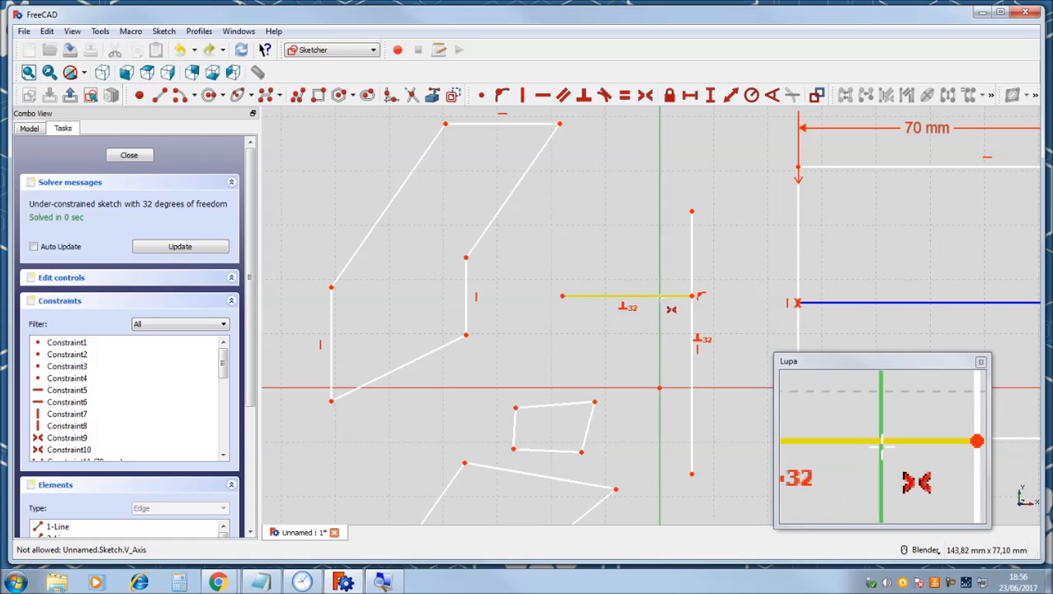
{"action": "left_click", "coordinate": [691, 212]}
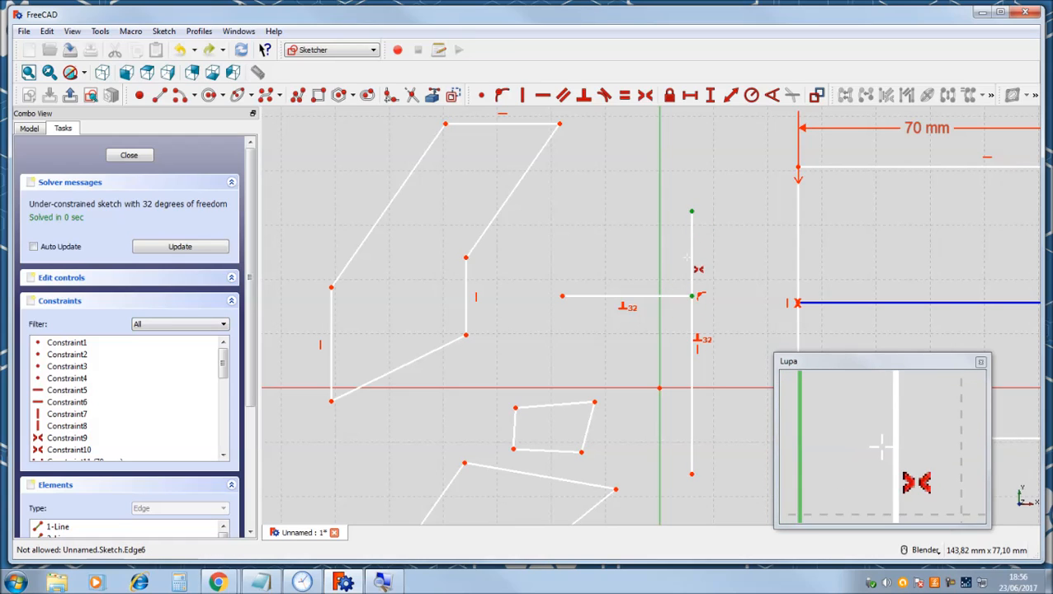
{"action": "left_click_drag", "start_coordinate": [691, 268], "coordinate": [684, 291]}
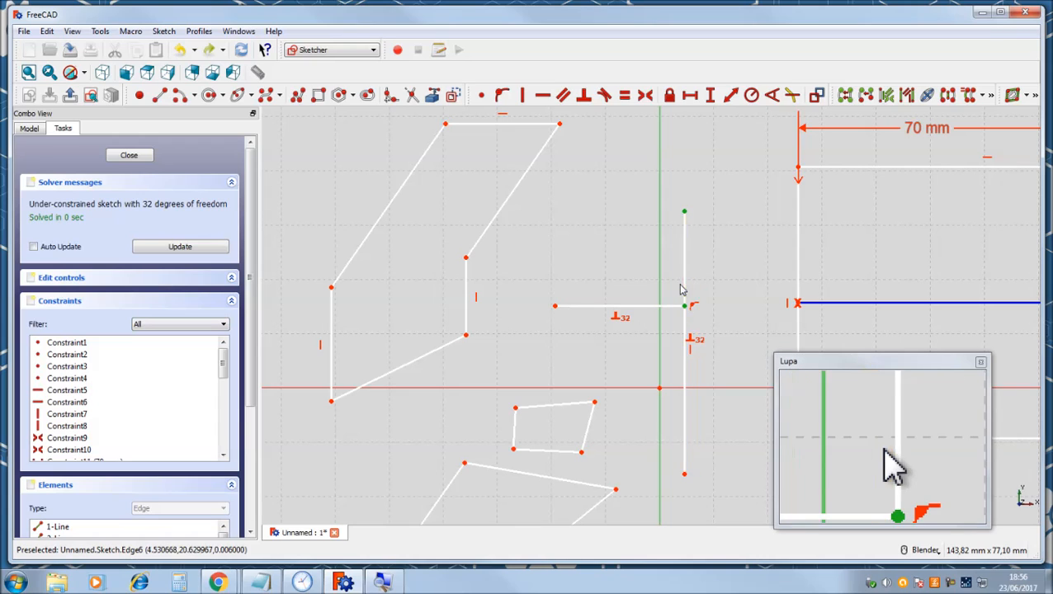
{"action": "key", "text": "Escape"}
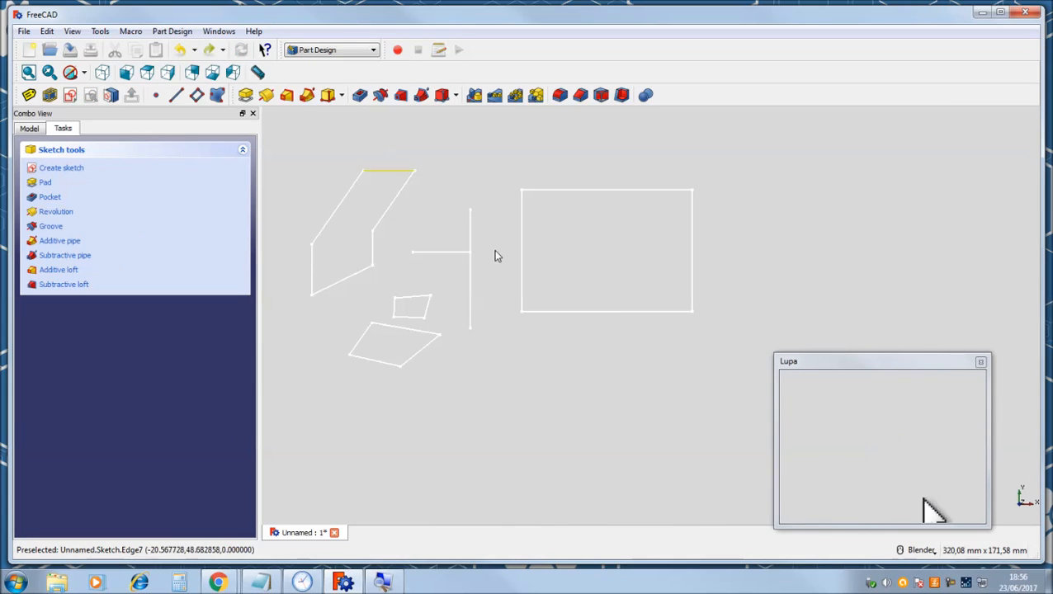
Reopen the sketch for editing from the model tree.
{"action": "left_click", "coordinate": [29, 128]}
{"action": "double_click", "coordinate": [92, 208]}
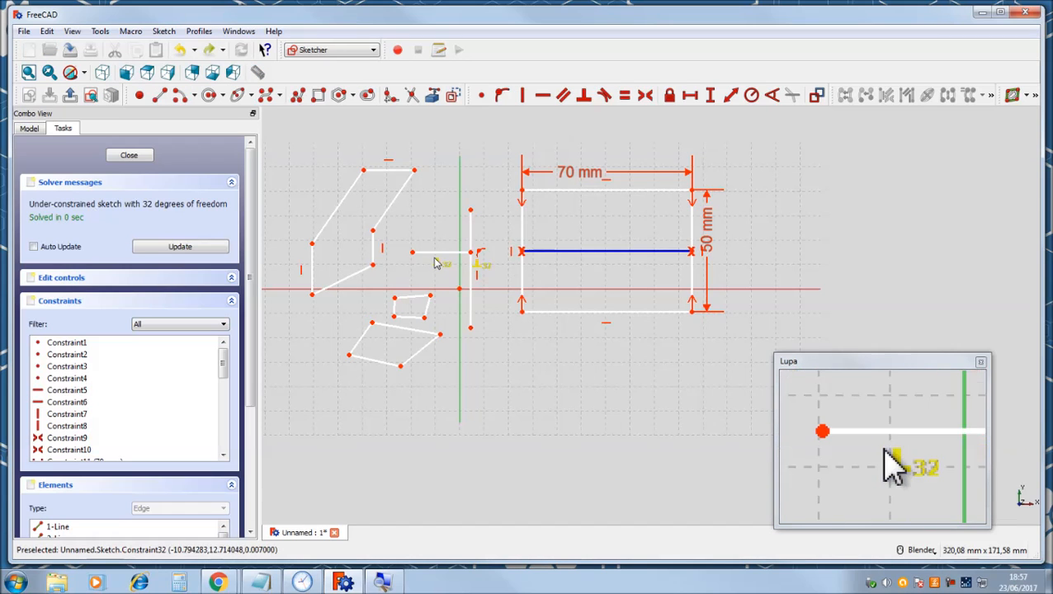
{"action": "scroll", "coordinate": [439, 260], "scroll_direction": "up", "scroll_amount": 5}
{"action": "scroll", "coordinate": [478, 206], "scroll_direction": "down", "scroll_amount": 3}
{"action": "scroll", "coordinate": [499, 170], "scroll_direction": "up", "scroll_amount": 2}
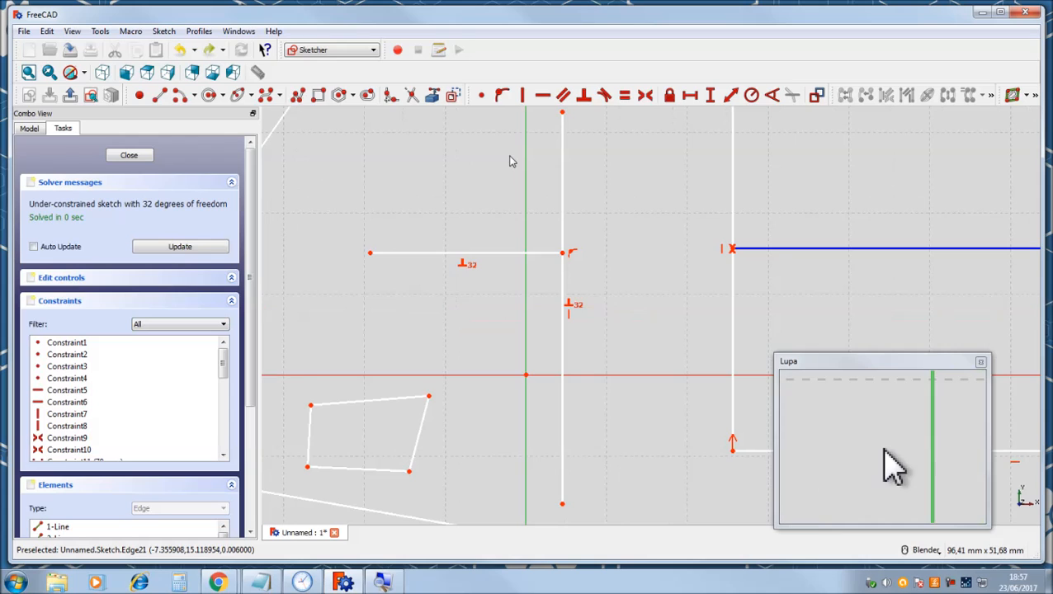
{"action": "scroll", "coordinate": [512, 160], "scroll_direction": "down", "scroll_amount": 2}
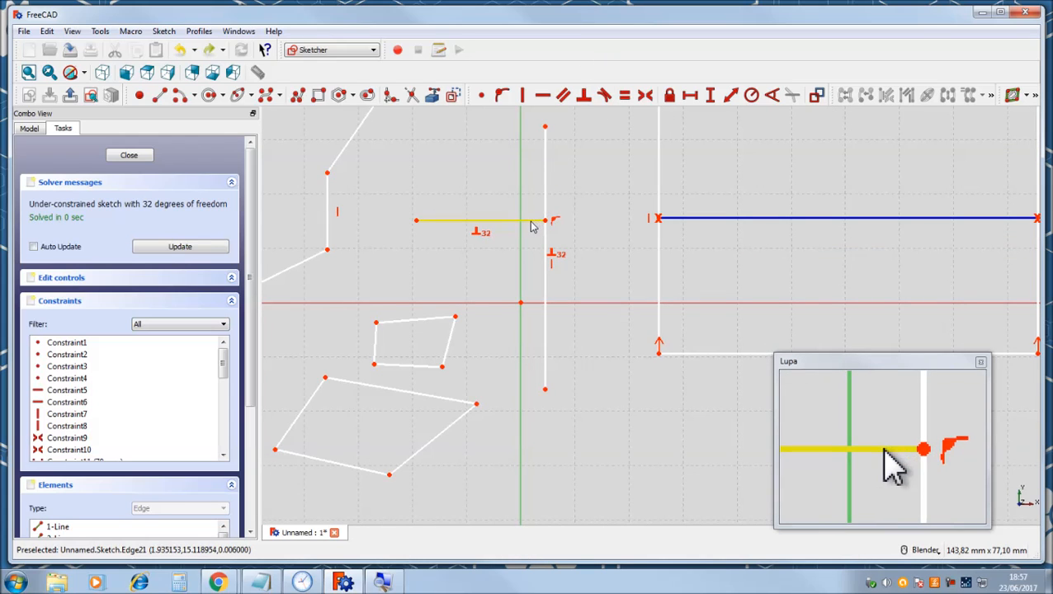
Try a symmetry constraint on the vertical line, involving its upper endpoint and its junction with the horizontal line.
{"action": "left_click", "coordinate": [646, 95]}
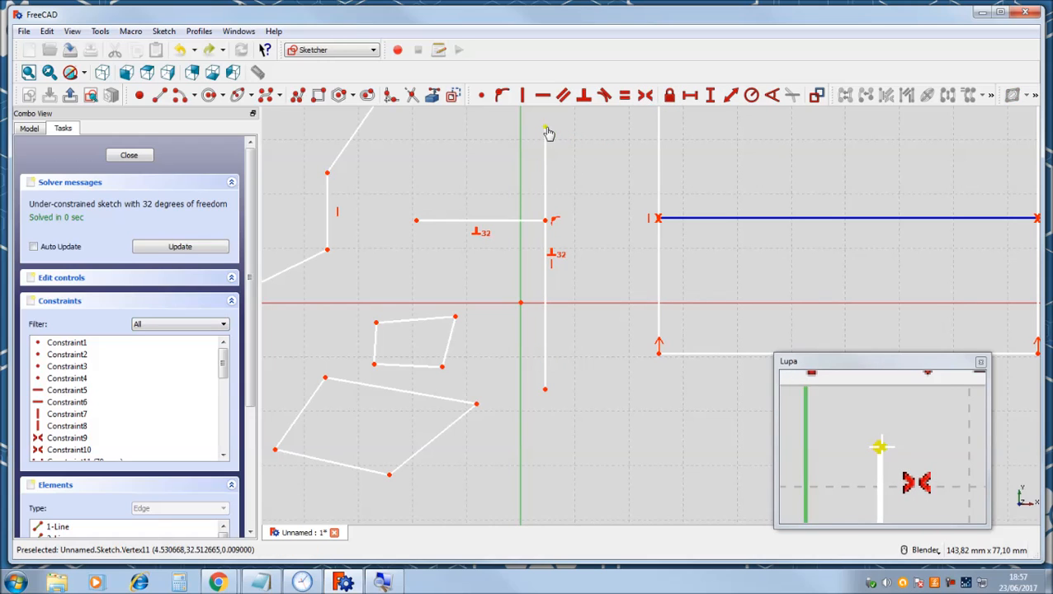
{"action": "left_click", "coordinate": [545, 128]}
{"action": "left_click", "coordinate": [544, 388]}
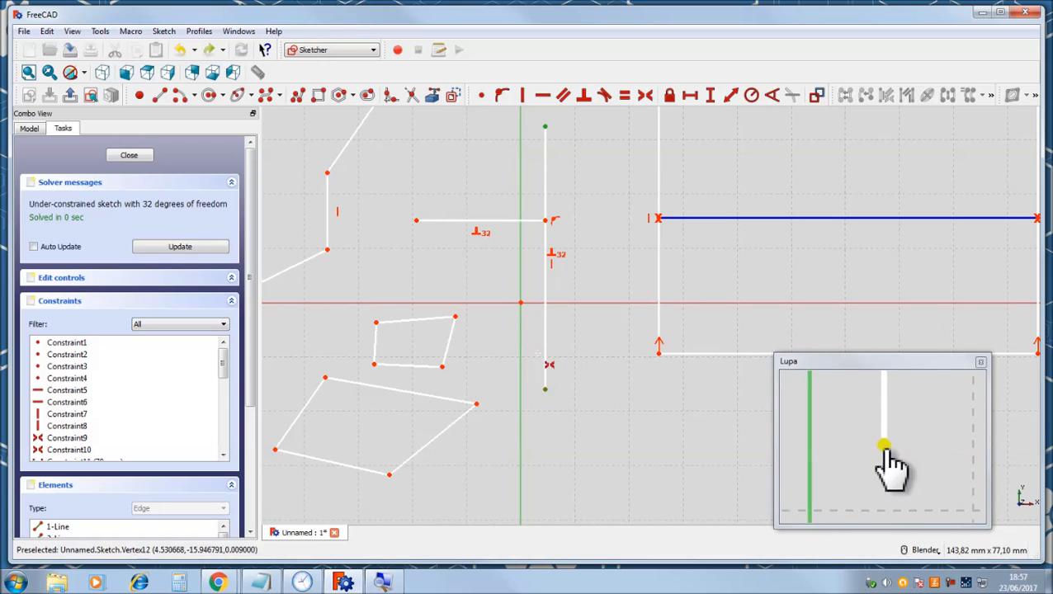
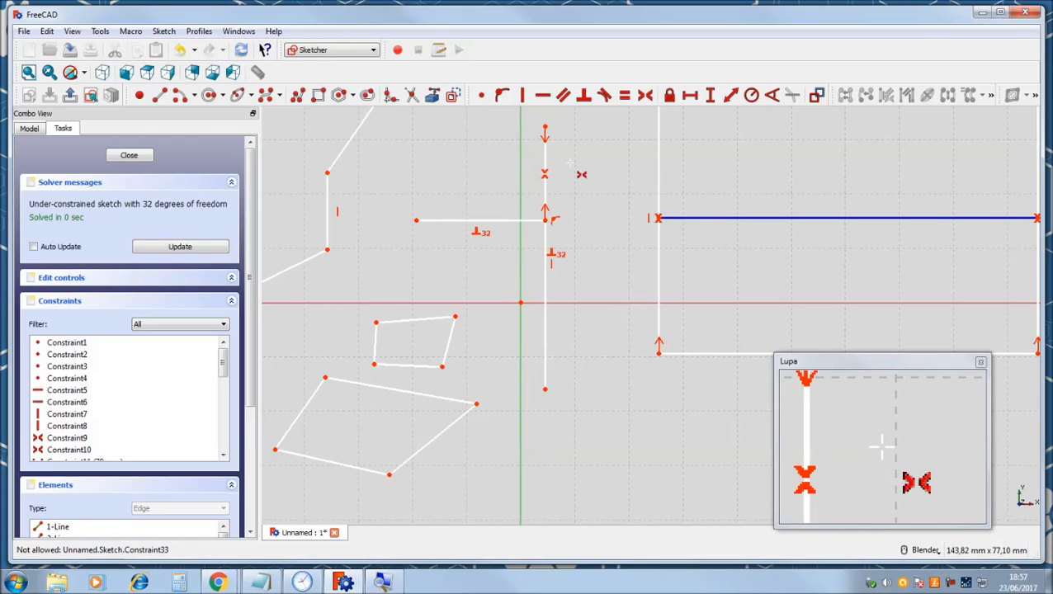
{"action": "scroll", "coordinate": [514, 193], "scroll_direction": "up", "scroll_amount": 2}
{"action": "scroll", "coordinate": [516, 194], "scroll_direction": "down", "scroll_amount": 2}
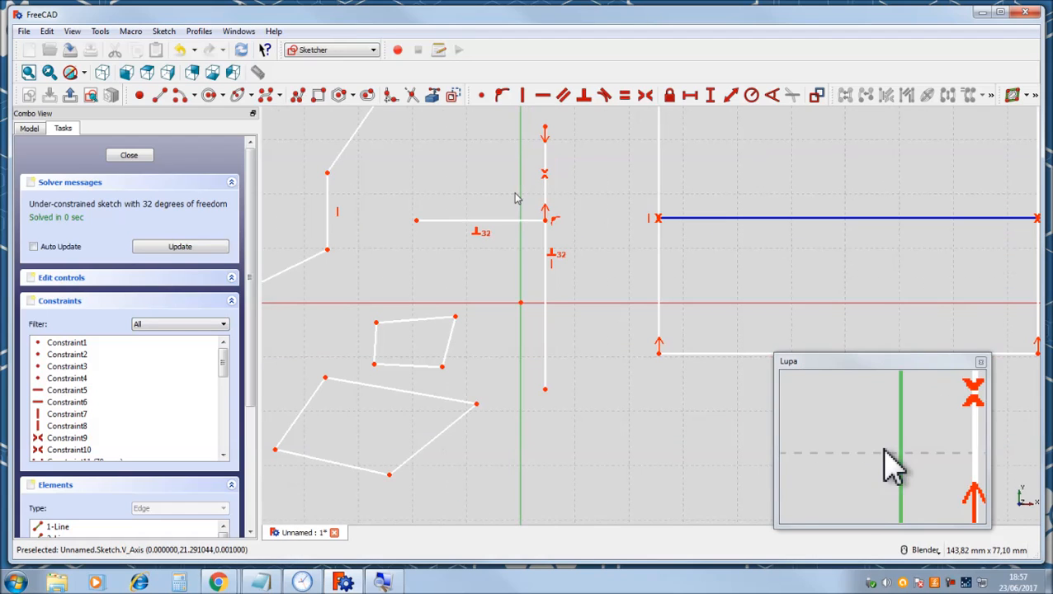
Test the symmetry by moving the joined horizontal and vertical lines, and undo the constraint.
{"action": "mouse_move", "coordinate": [525, 222]}
{"action": "left_mouse_down"}
{"action": "mouse_move", "coordinate": [526, 180]}
{"action": "mouse_move", "coordinate": [545, 289]}
{"action": "mouse_move", "coordinate": [580, 193]}
{"action": "mouse_move", "coordinate": [586, 205]}
{"action": "left_mouse_up"}
{"action": "mouse_move", "coordinate": [592, 251]}
{"action": "left_mouse_down"}
{"action": "mouse_move", "coordinate": [601, 192]}
{"action": "mouse_move", "coordinate": [565, 223]}
{"action": "mouse_move", "coordinate": [569, 199]}
{"action": "left_mouse_up"}
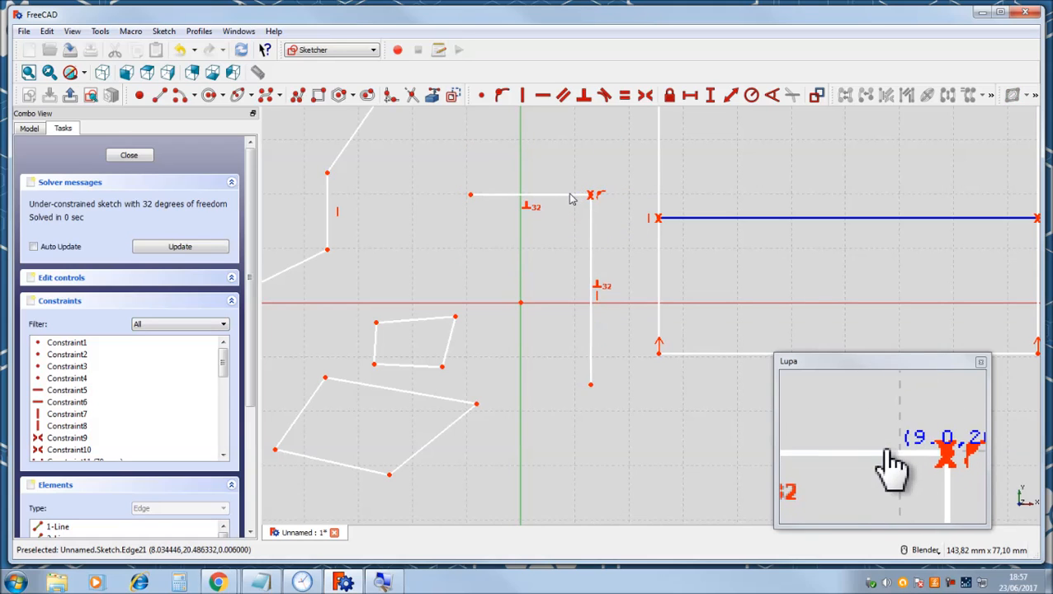
{"action": "key", "text": "ctrl+z"}
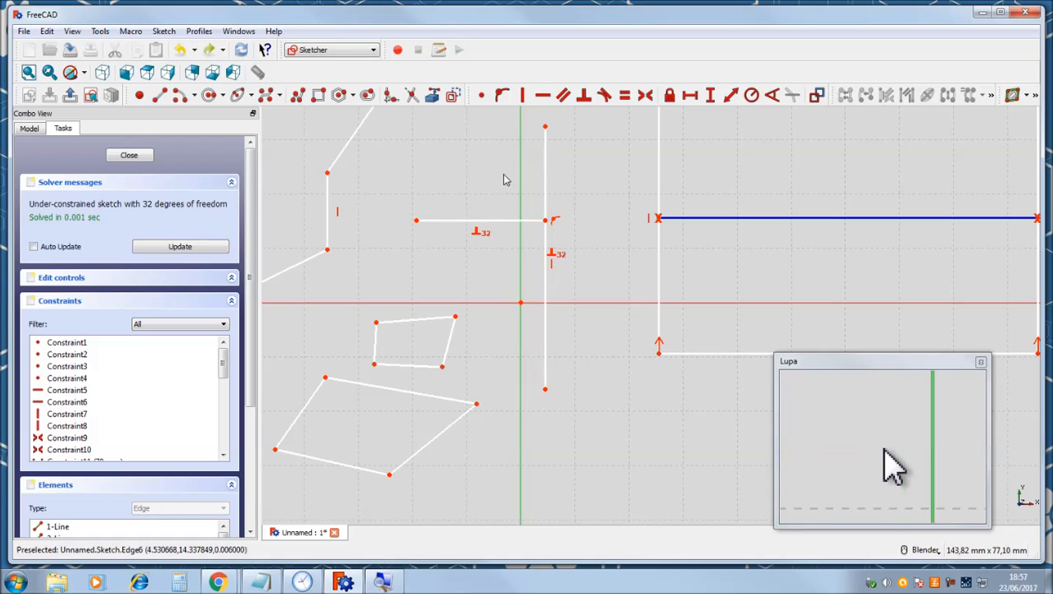
Move the horizontal line up and back down along the vertical line to test its remaining freedom.
{"action": "scroll", "coordinate": [508, 190], "scroll_direction": "down", "scroll_amount": 2}
{"action": "scroll", "coordinate": [508, 191], "scroll_direction": "up", "scroll_amount": 2}
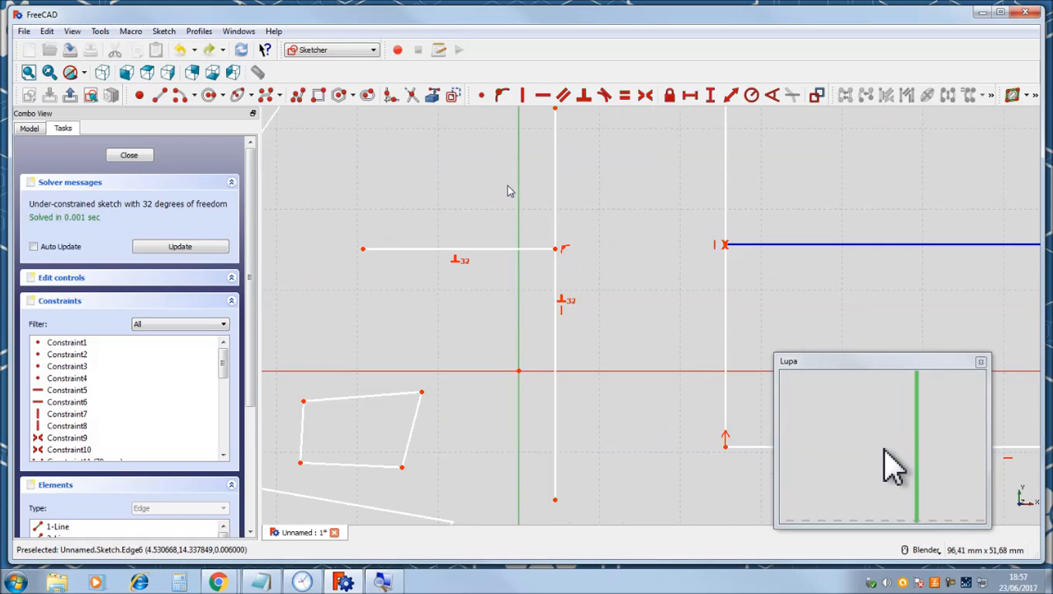
{"action": "scroll", "coordinate": [582, 230], "scroll_direction": "down", "scroll_amount": 1}
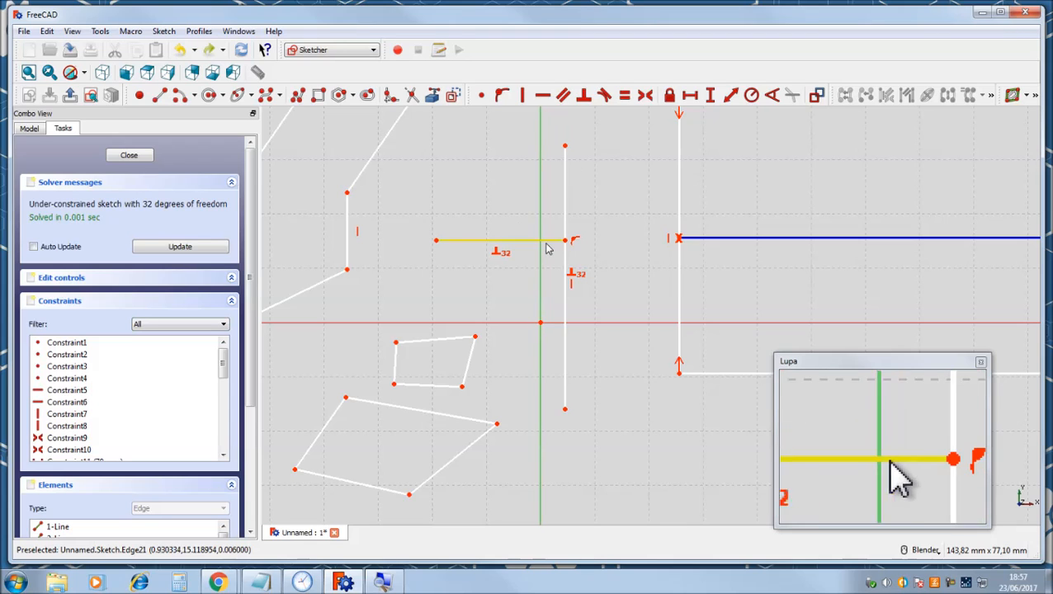
{"action": "mouse_move", "coordinate": [548, 241]}
{"action": "left_mouse_down"}
{"action": "mouse_move", "coordinate": [548, 206]}
{"action": "mouse_move", "coordinate": [545, 272]}
{"action": "mouse_move", "coordinate": [557, 218]}
{"action": "left_mouse_up"}
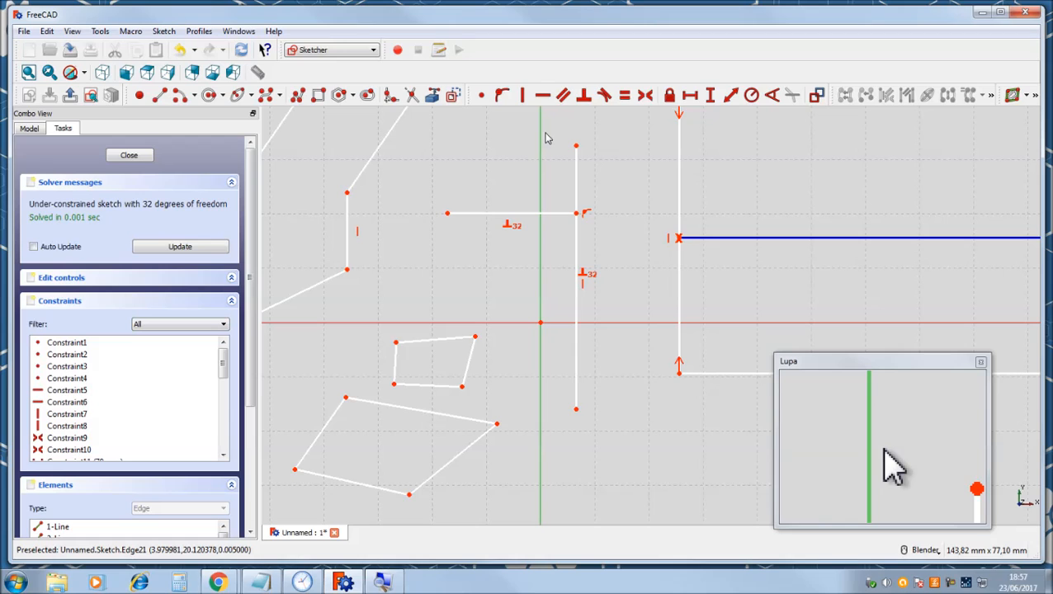
{"action": "left_click_drag", "start_coordinate": [557, 215], "coordinate": [553, 245]}
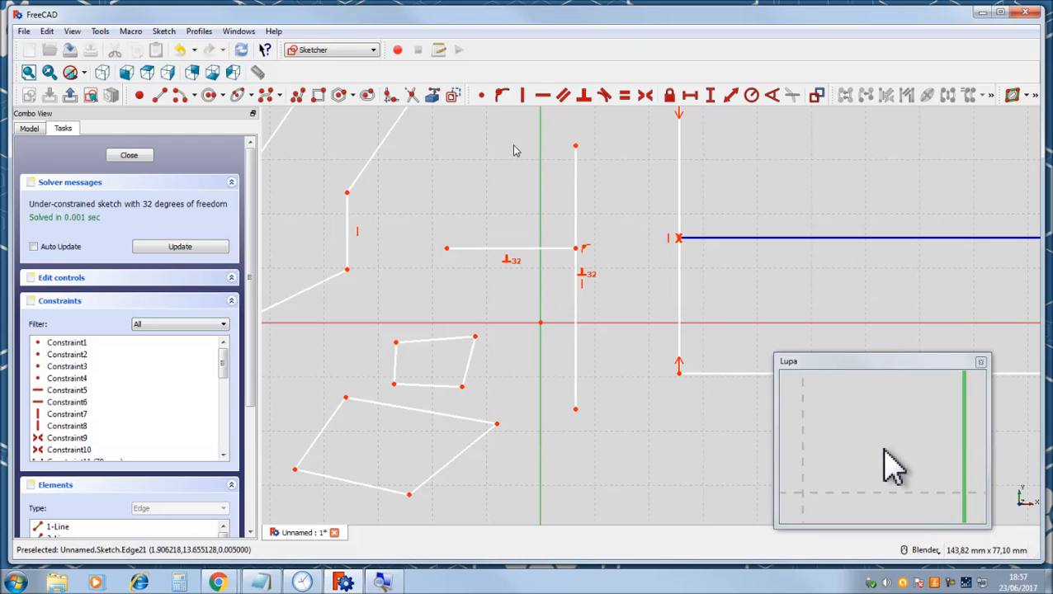
Try to draw a line from the vertical line's upper endpoint down toward its junction with the horizontal line.
{"action": "left_click", "coordinate": [156, 98]}
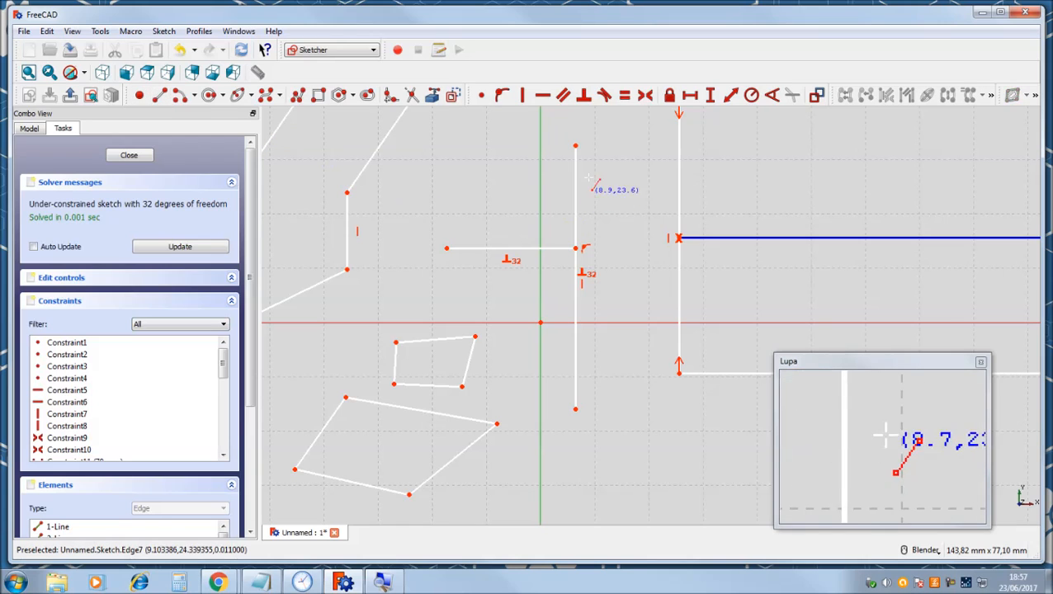
{"action": "left_click", "coordinate": [575, 145]}
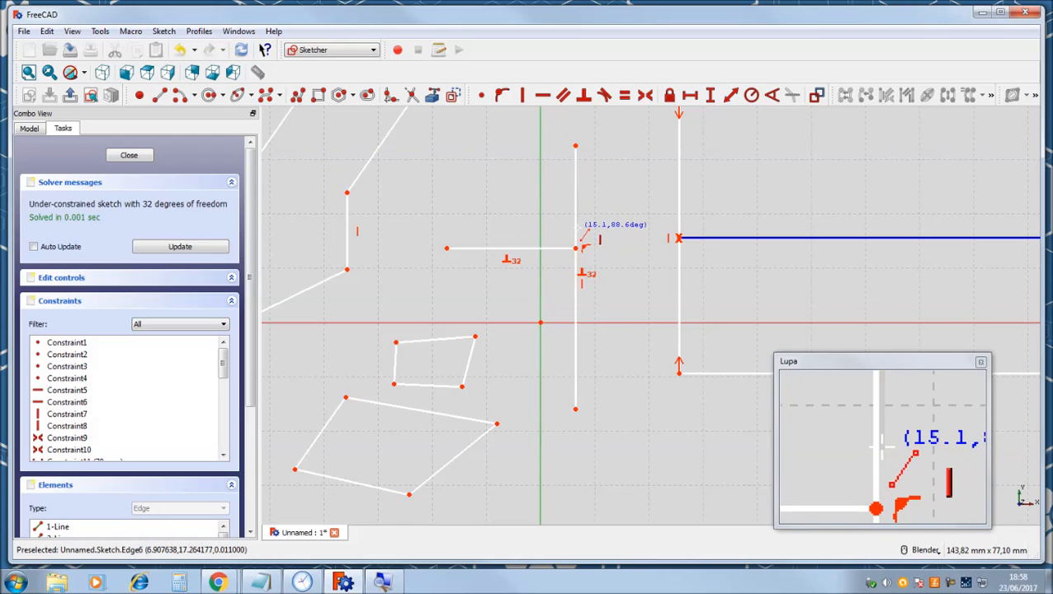
{"action": "left_click", "coordinate": [576, 230]}
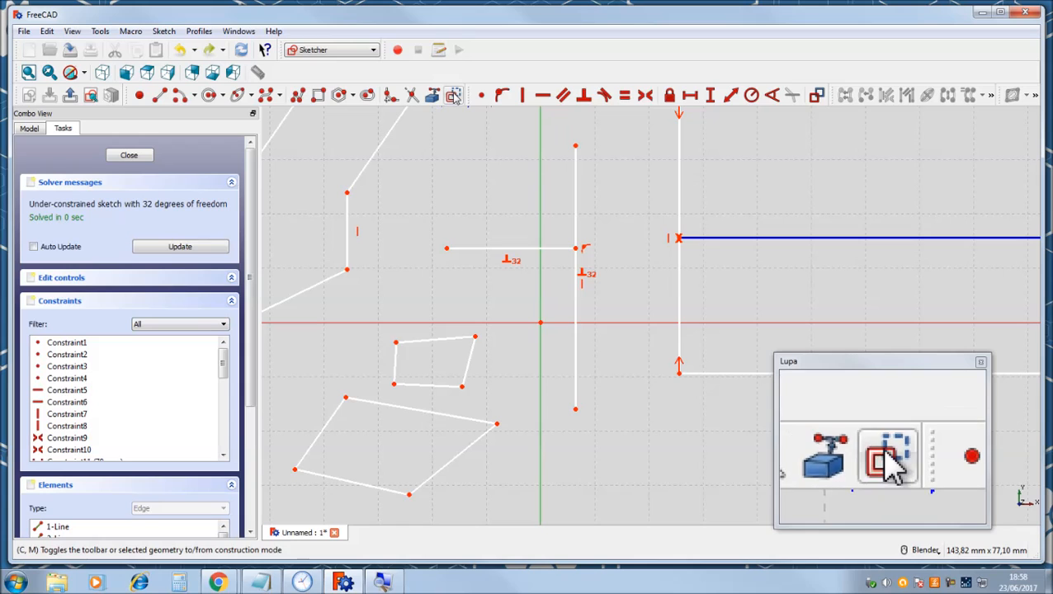
Draw a short line from the vertical line's upper endpoint down along it, ending above the junction with the horizontal line.
{"action": "left_click", "coordinate": [160, 96]}
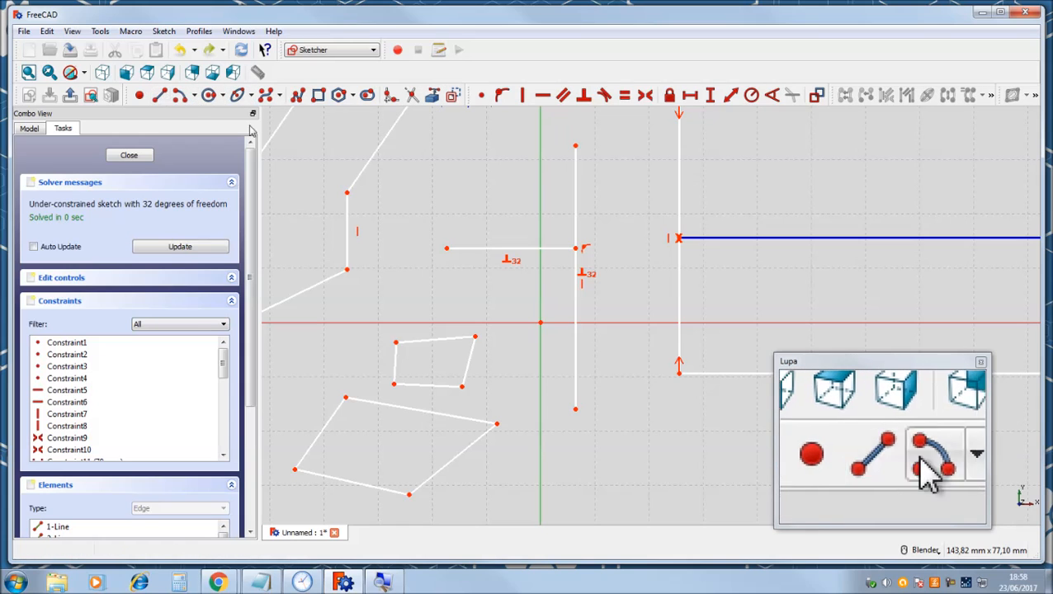
{"action": "left_click", "coordinate": [577, 147]}
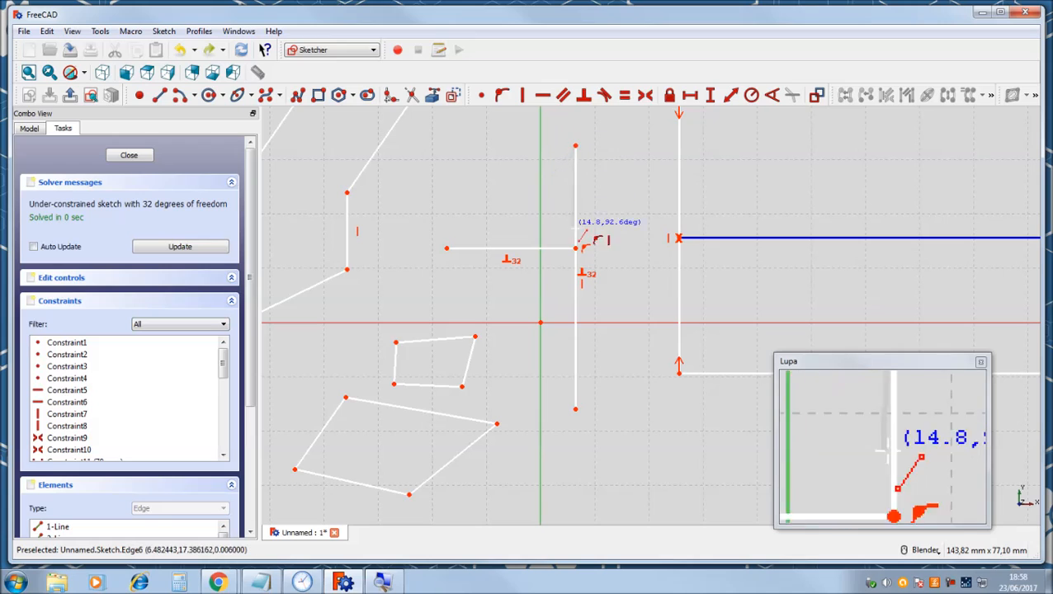
{"action": "left_click", "coordinate": [576, 214]}
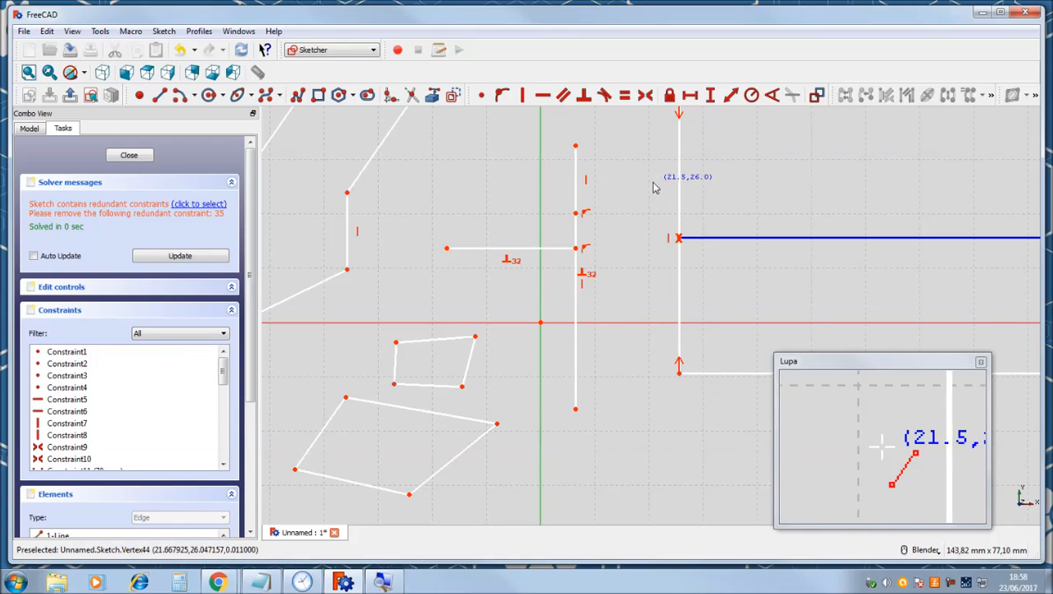
{"action": "right_click", "coordinate": [653, 183]}
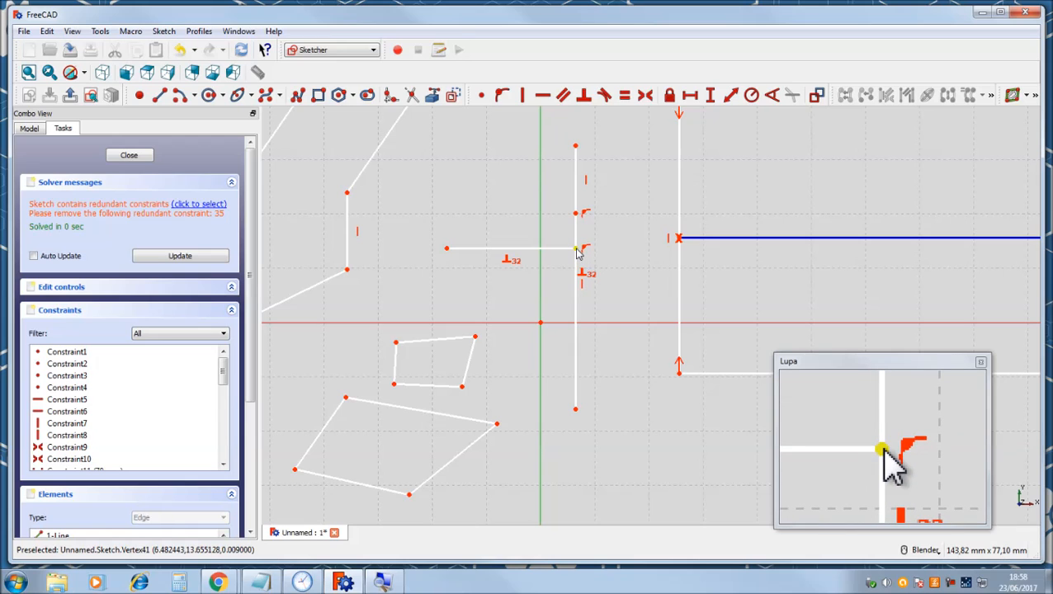
Try a coincident constraint between the short overlapping line's lower endpoint and the junction of the horizontal and vertical lines.
{"action": "left_click", "coordinate": [577, 249]}
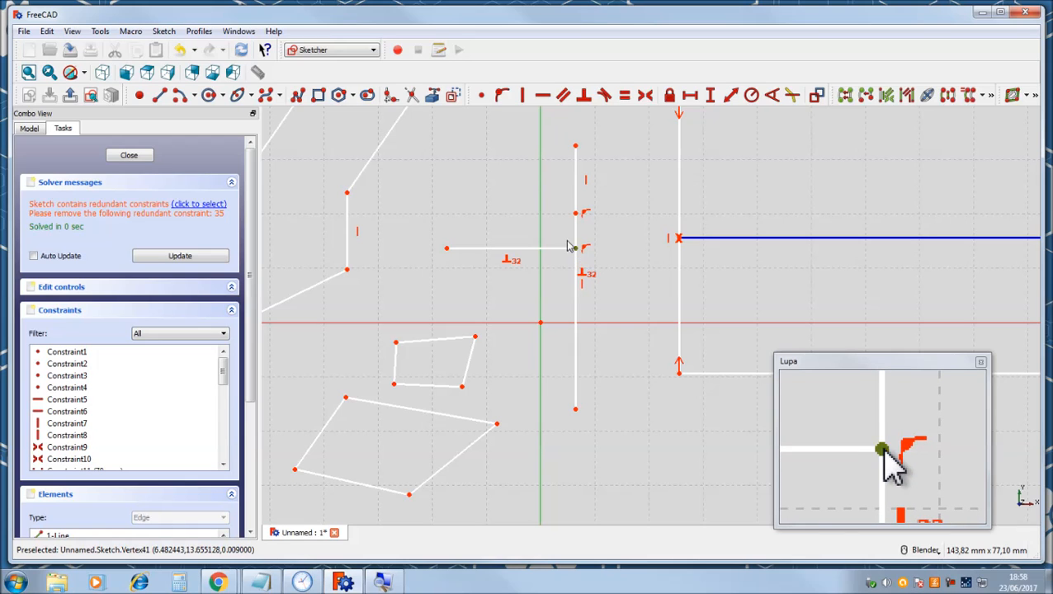
{"action": "left_click", "coordinate": [481, 95]}
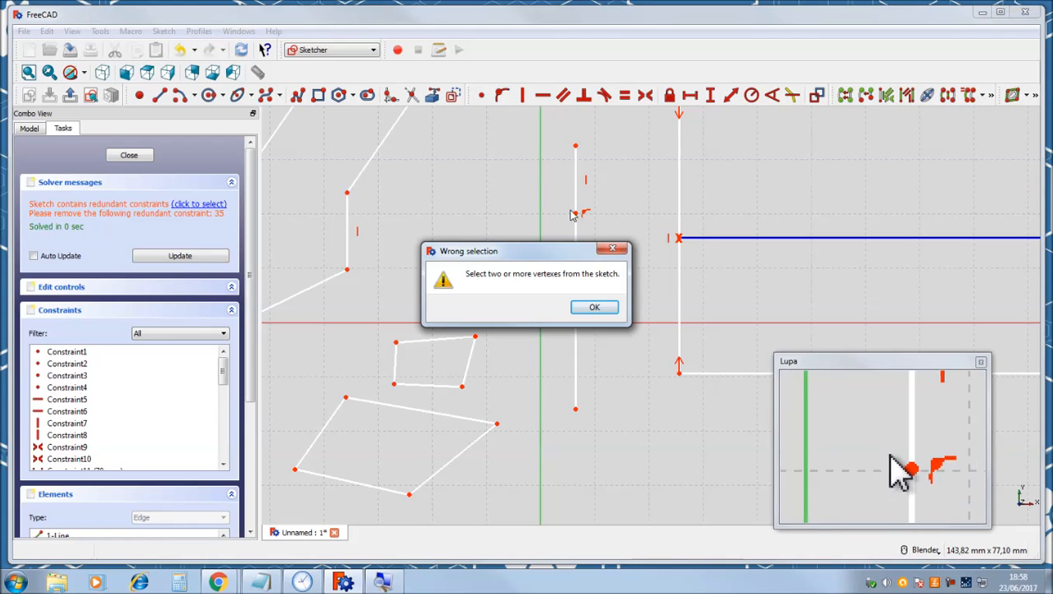
{"action": "left_click", "coordinate": [599, 305]}
{"action": "left_click", "coordinate": [635, 217]}
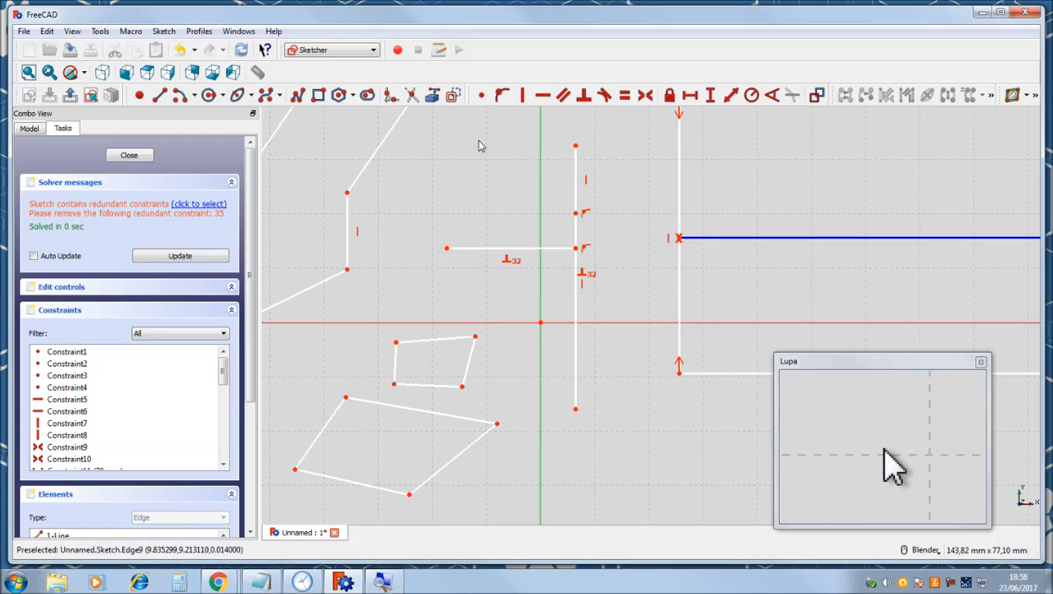
{"action": "left_click", "coordinate": [481, 95]}
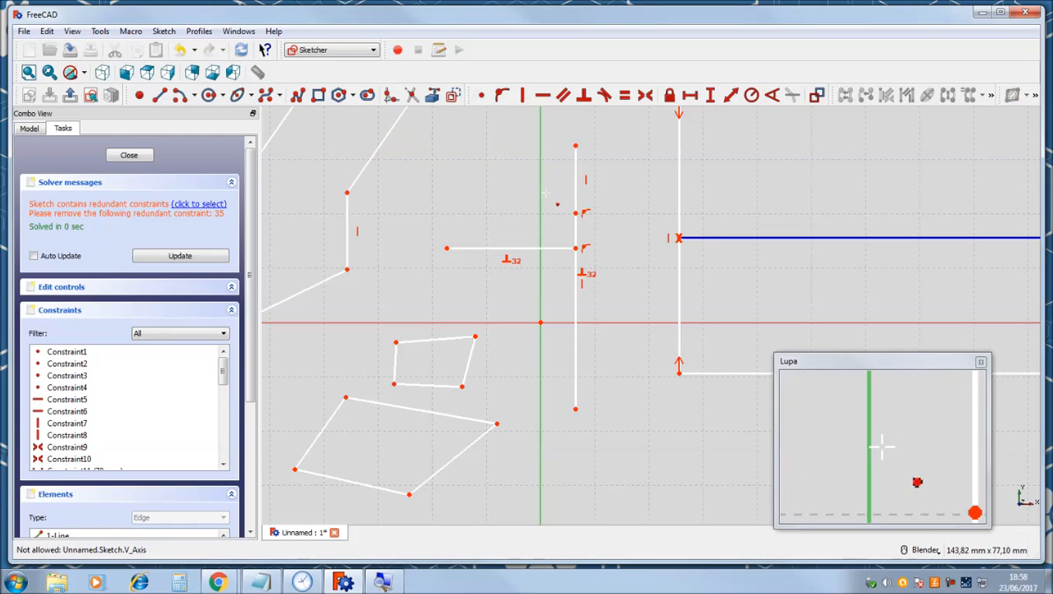
{"action": "left_click", "coordinate": [575, 213]}
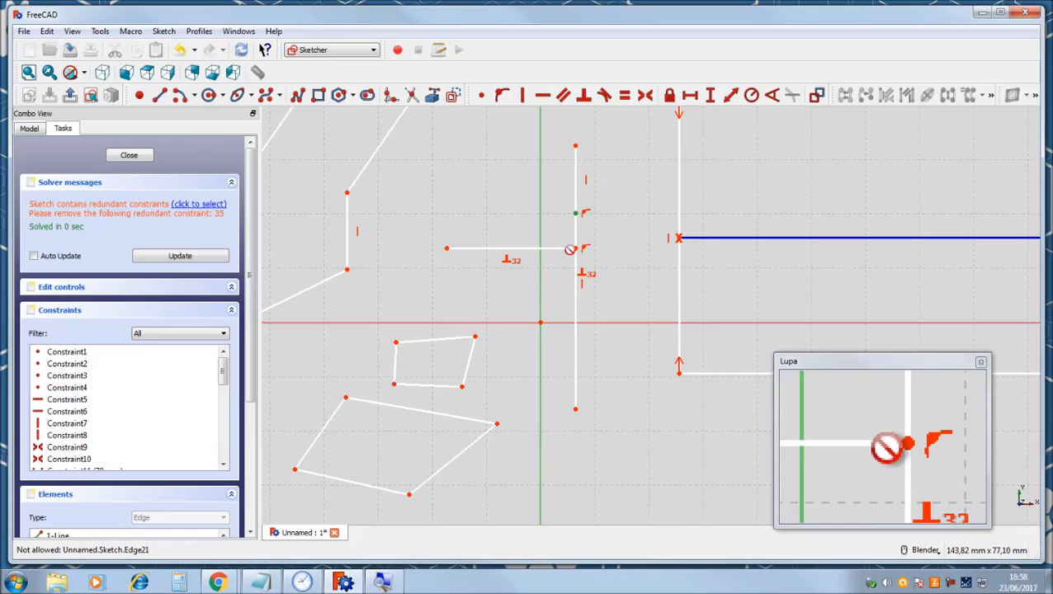
{"action": "left_click", "coordinate": [577, 250]}
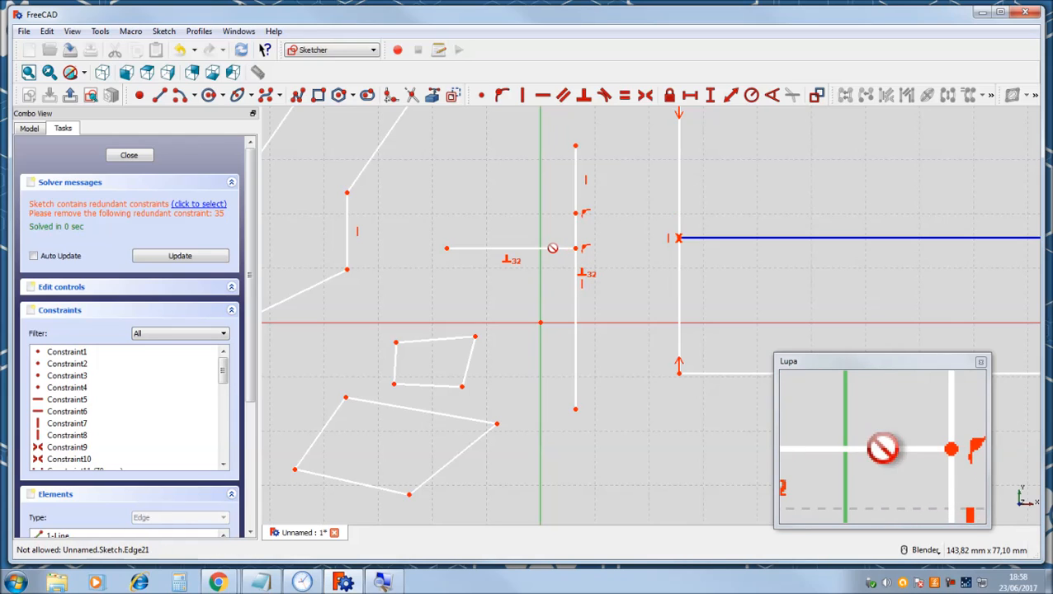
{"action": "key", "text": "Escape"}
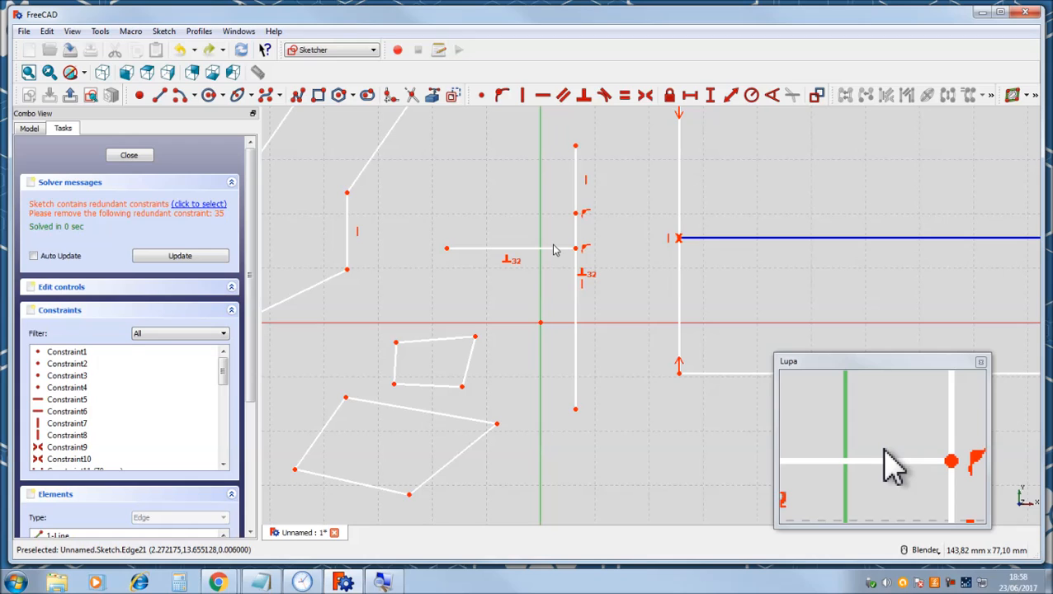
Undo the constraints on the short overlapping line and delete the horizontal line attached to the vertical line.
{"action": "key", "text": "ctrl+z"}
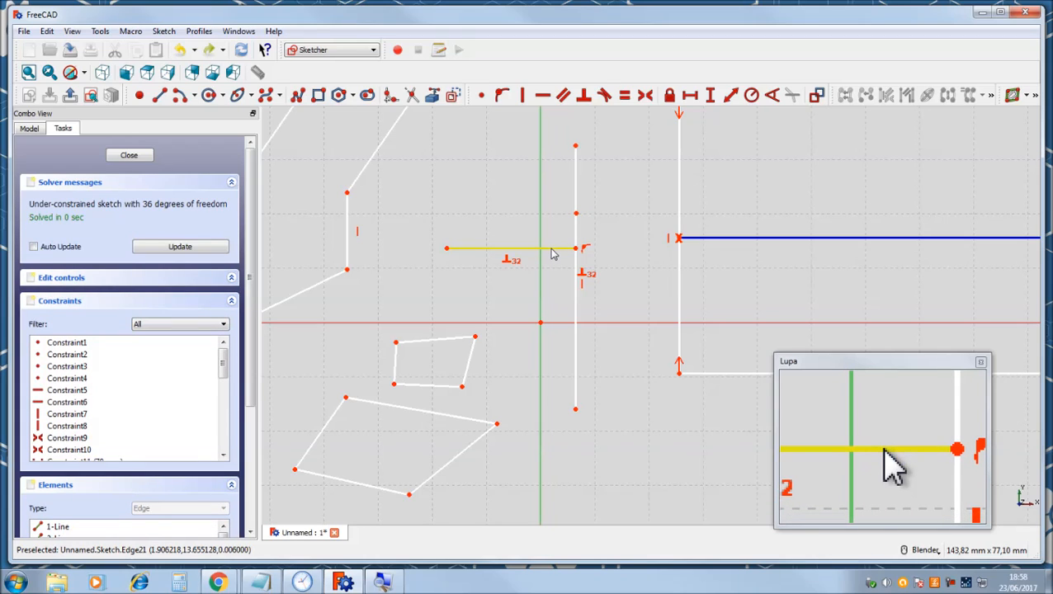
{"action": "left_click", "coordinate": [553, 249]}
{"action": "key", "text": "Delete"}
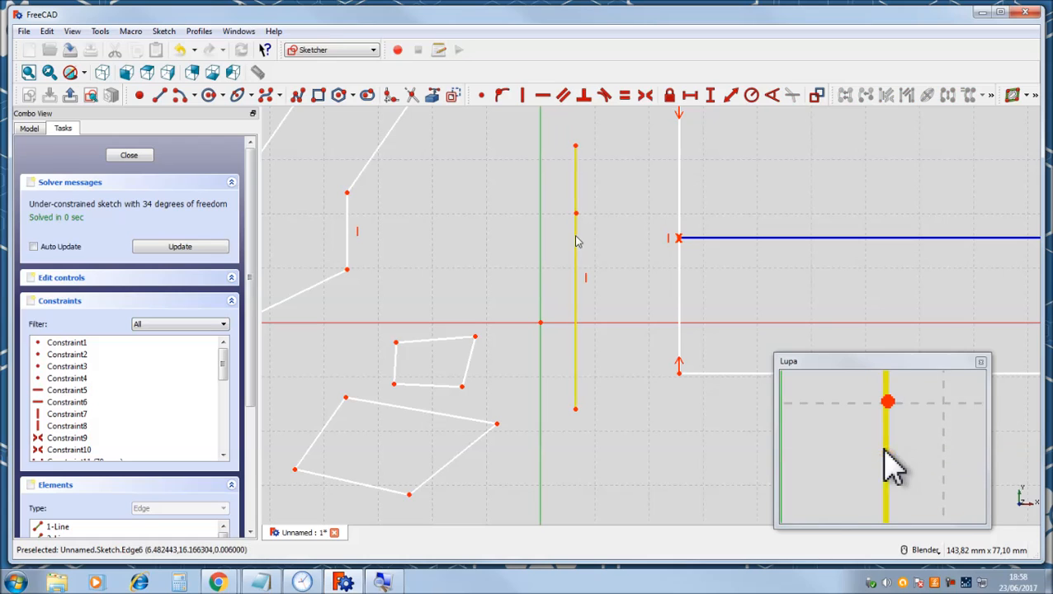
Separate the vertical line from the short overlapping line, delete the short one, and shorten the vertical line by lowering its upper endpoint.
{"action": "left_click_drag", "start_coordinate": [582, 239], "coordinate": [626, 195]}
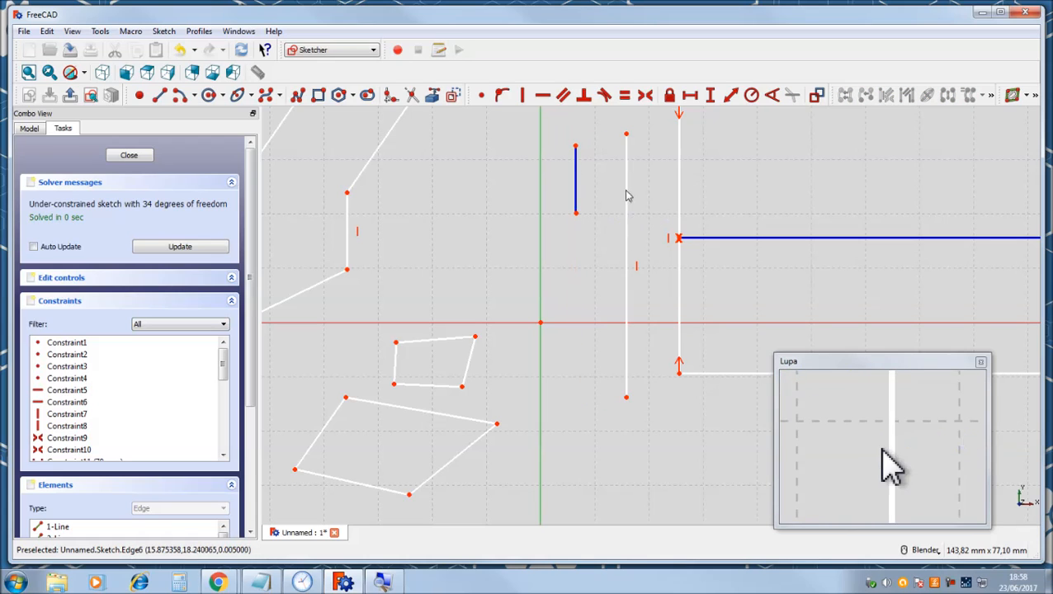
{"action": "left_click", "coordinate": [575, 186]}
{"action": "key", "text": "Delete"}
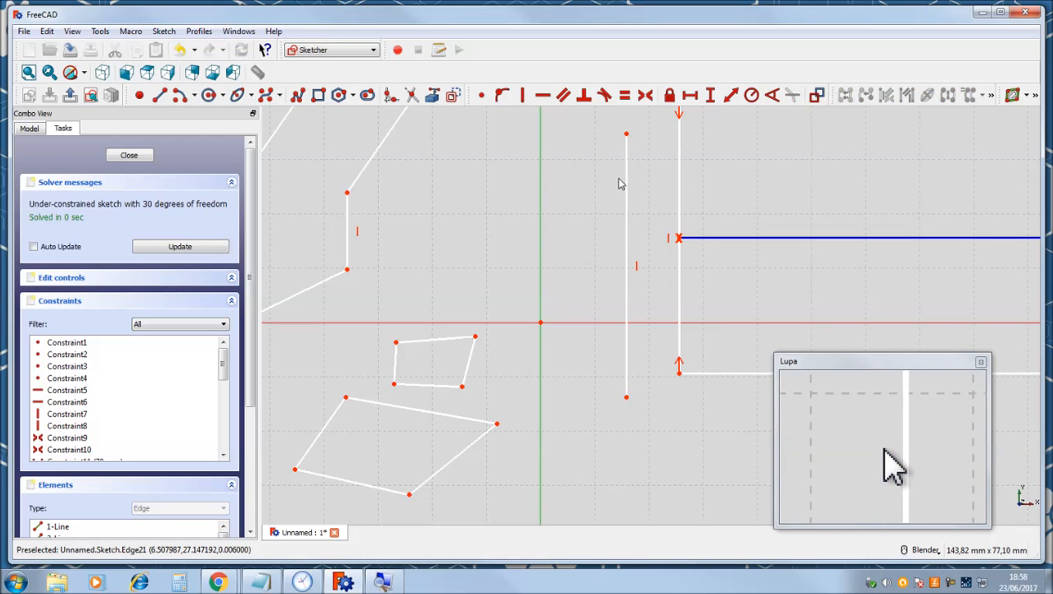
{"action": "left_click_drag", "start_coordinate": [626, 134], "coordinate": [621, 233]}
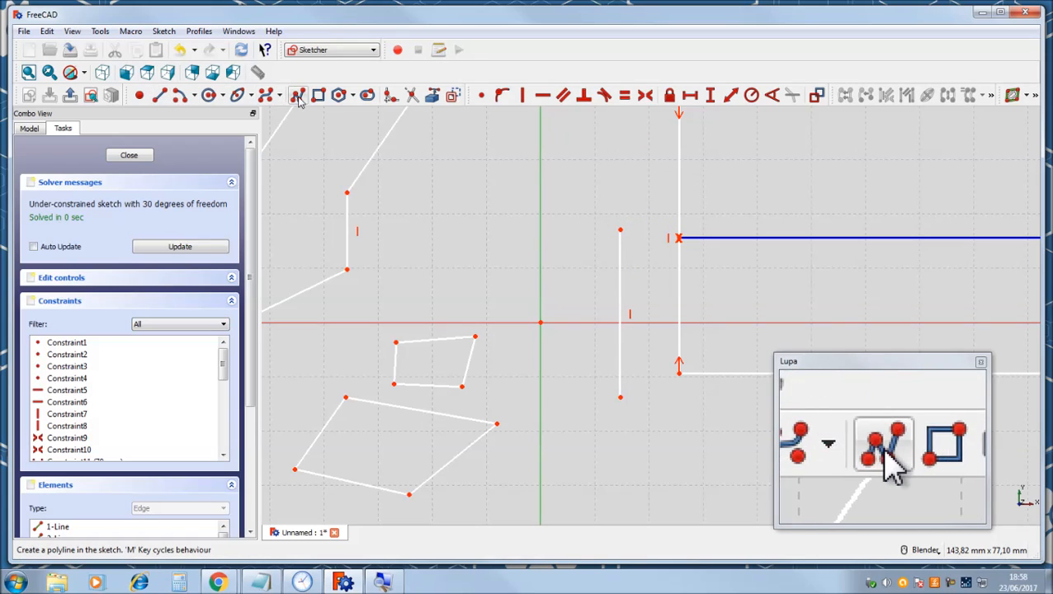
Try a short vertical line going up from the shortened vertical line's upper endpoint, and delete it.
{"action": "left_click", "coordinate": [159, 95]}
{"action": "left_click", "coordinate": [620, 229]}
{"action": "left_click", "coordinate": [621, 149]}
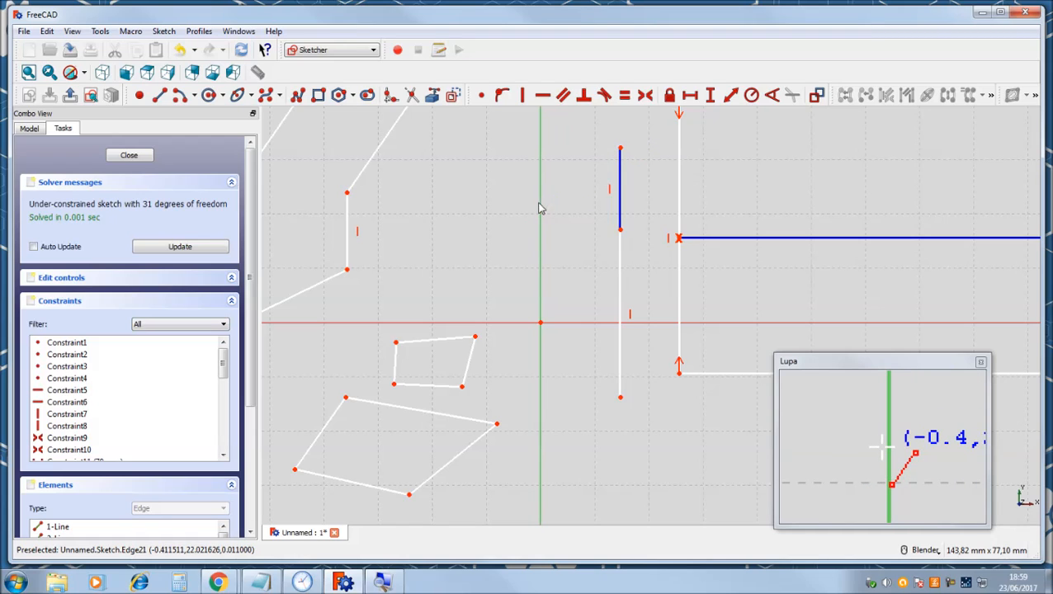
{"action": "left_click", "coordinate": [621, 179]}
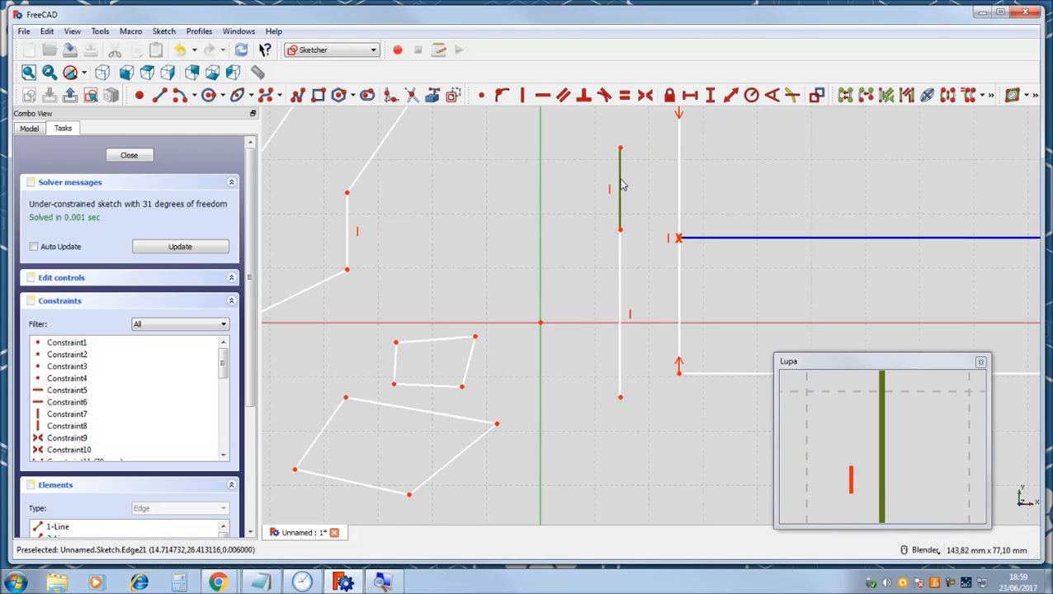
{"action": "key", "text": "Delete"}
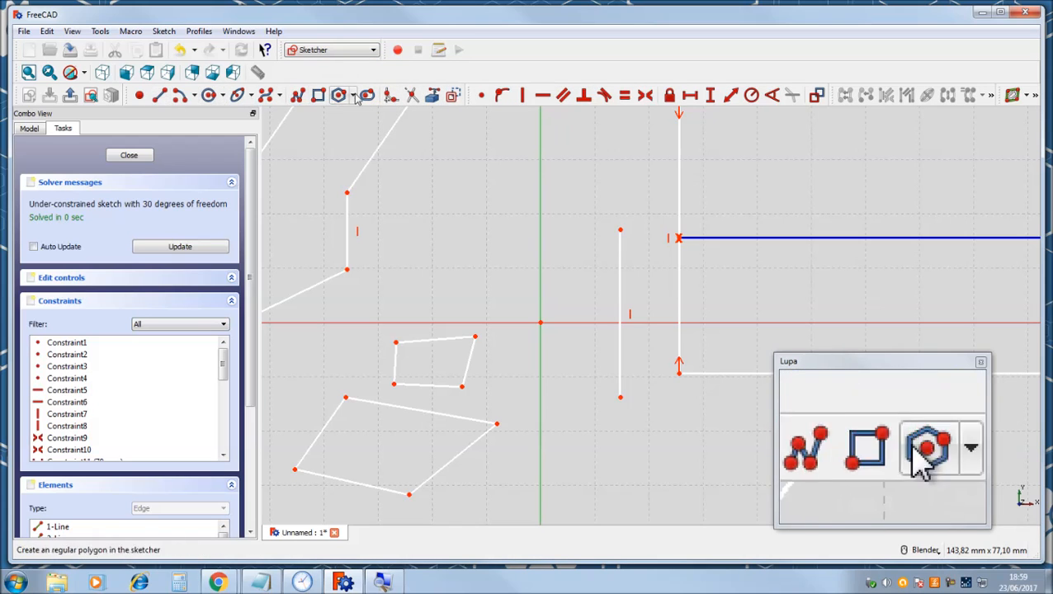
Draw a vertical line about 15 mm long upward from the shortened vertical line's upper endpoint.
{"action": "left_click", "coordinate": [159, 96]}
{"action": "left_click", "coordinate": [621, 231]}
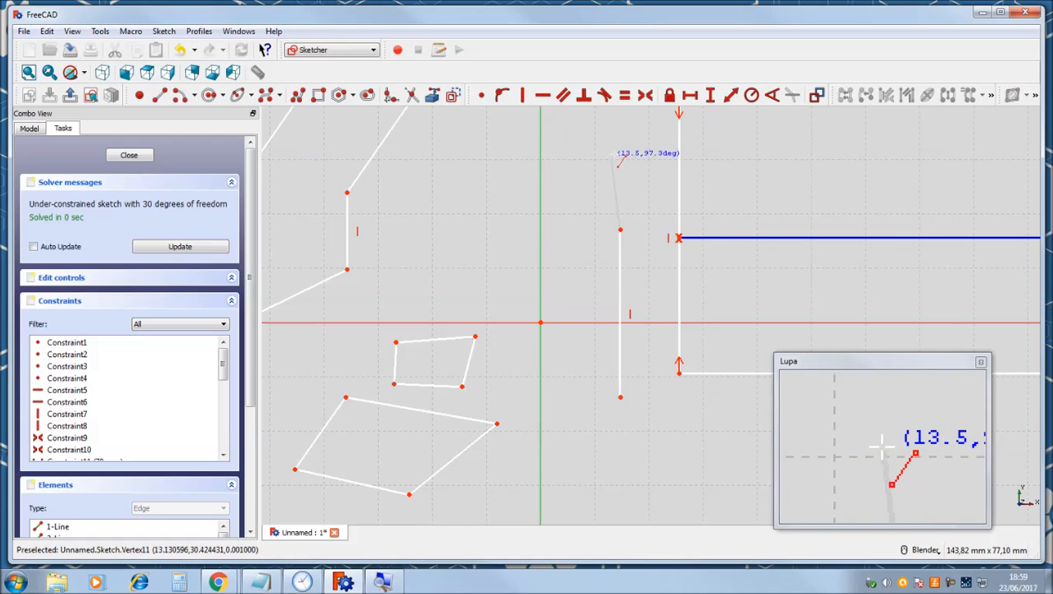
{"action": "left_click", "coordinate": [621, 147]}
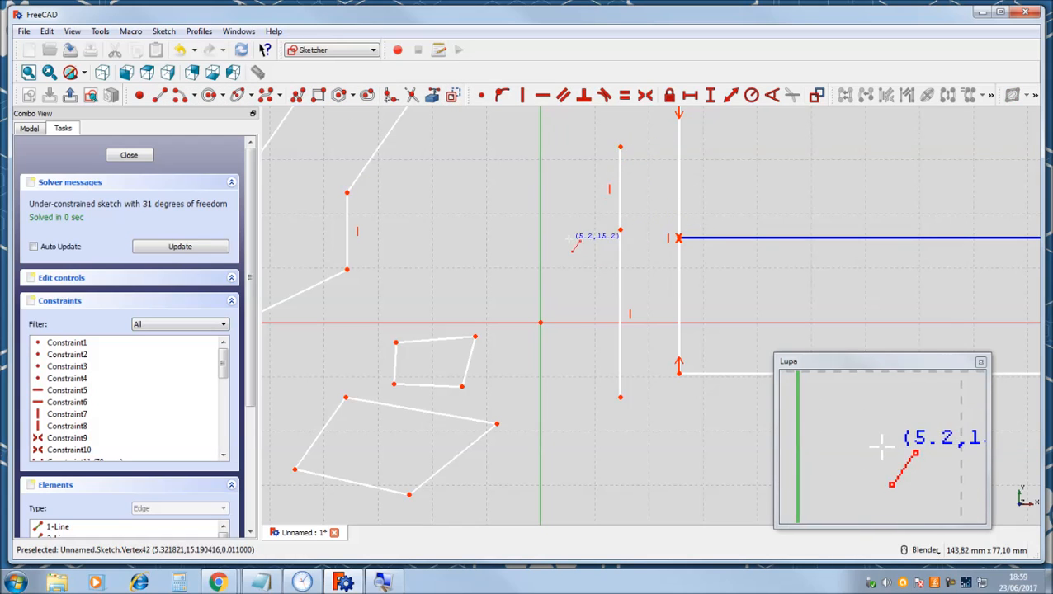
Draw a separate, nearly horizontal line across the vertical axis, beside the junction of the two vertical segments.
{"action": "left_click", "coordinate": [161, 99]}
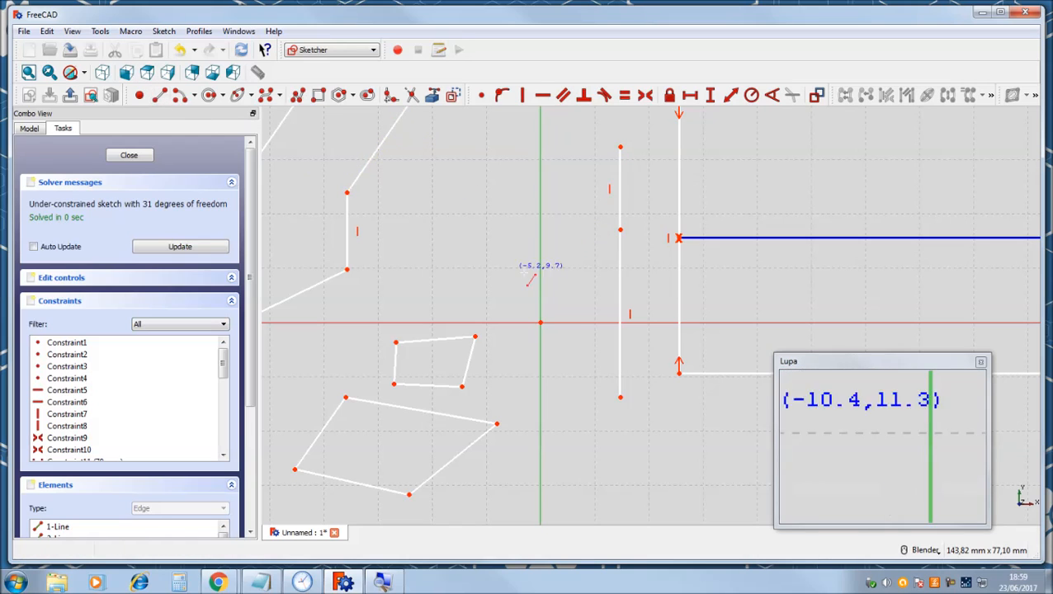
{"action": "left_click", "coordinate": [561, 229]}
{"action": "left_click", "coordinate": [471, 233]}
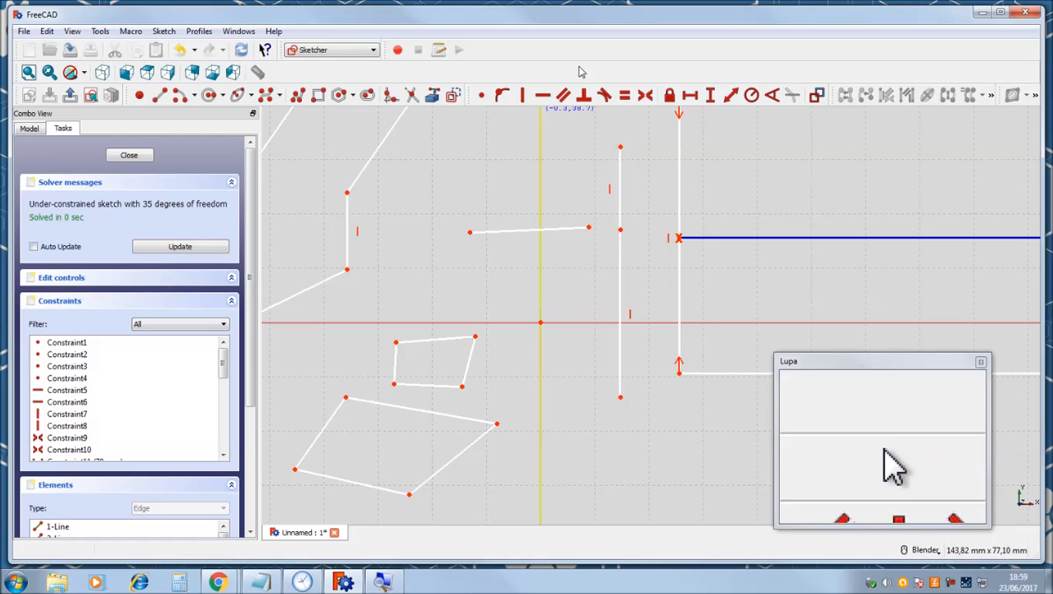
Constrain the new line to horizontal and make its nearer endpoint coincident with the junction of the two vertical segments.
{"action": "left_click", "coordinate": [542, 95]}
{"action": "left_click", "coordinate": [523, 232]}
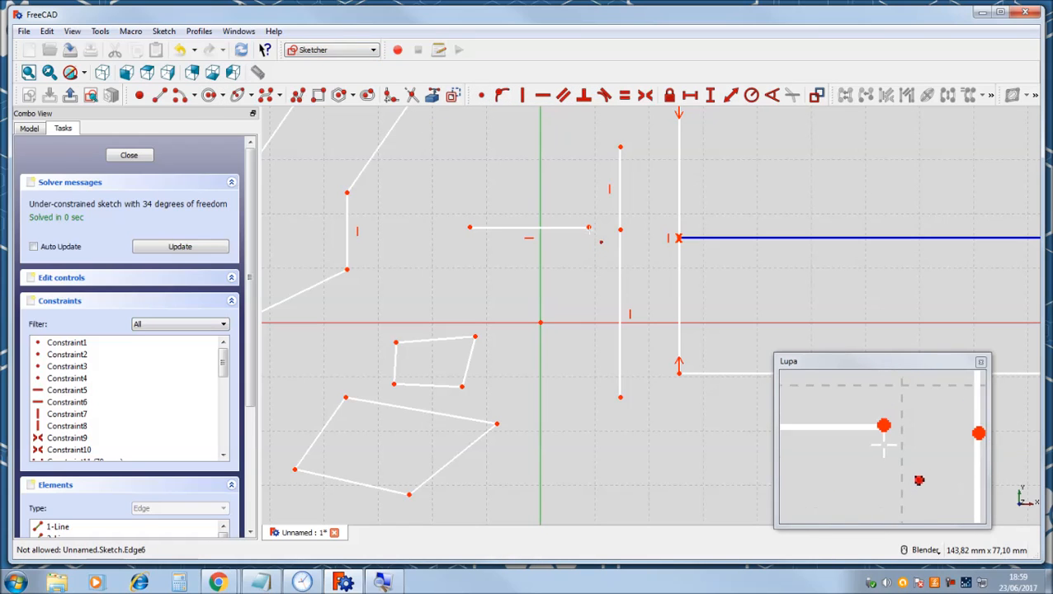
{"action": "left_click", "coordinate": [619, 230]}
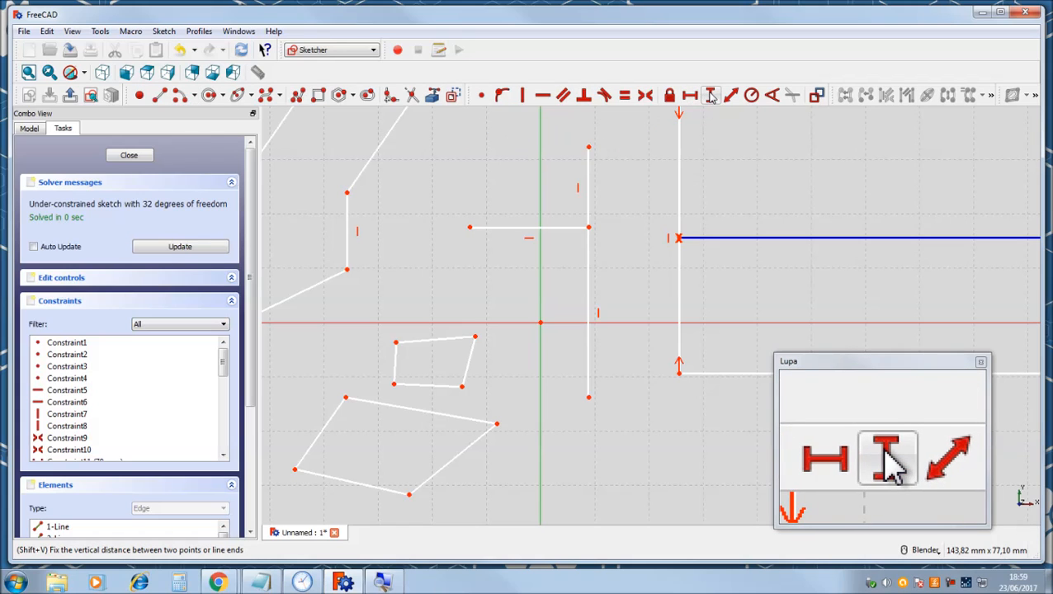
Add vertical distance constraints of 15 mm to the upper vertical segment and 30 mm to the lower one.
{"action": "left_click", "coordinate": [588, 174]}
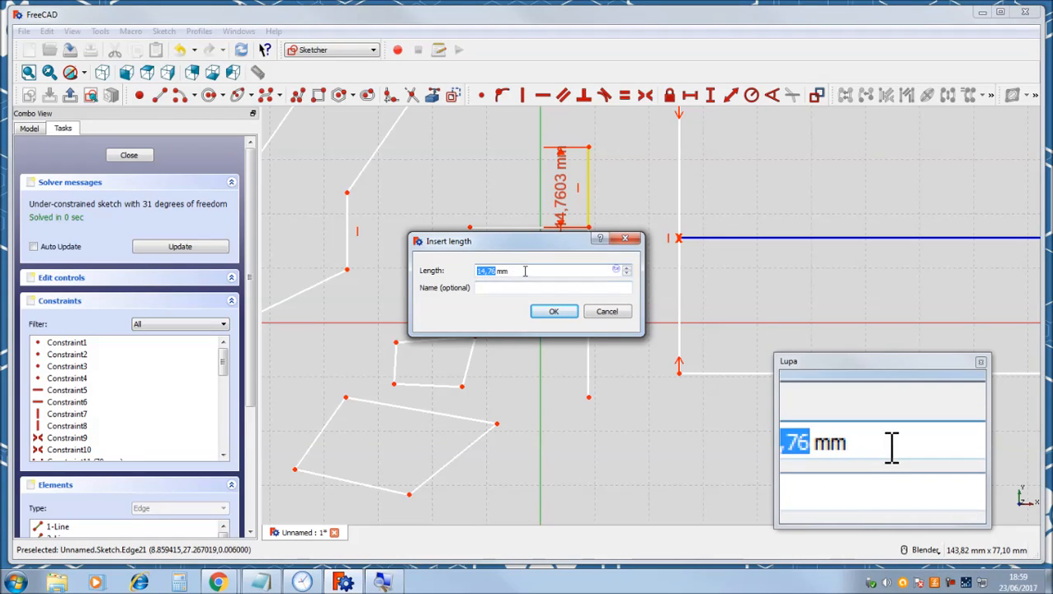
{"action": "left_click", "coordinate": [547, 313]}
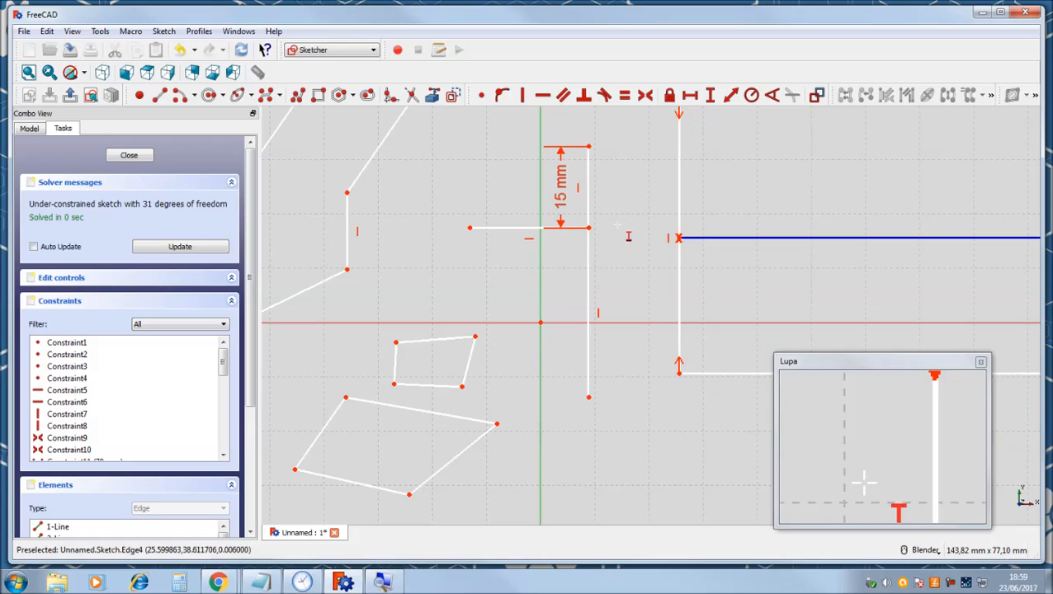
{"action": "left_click", "coordinate": [588, 269]}
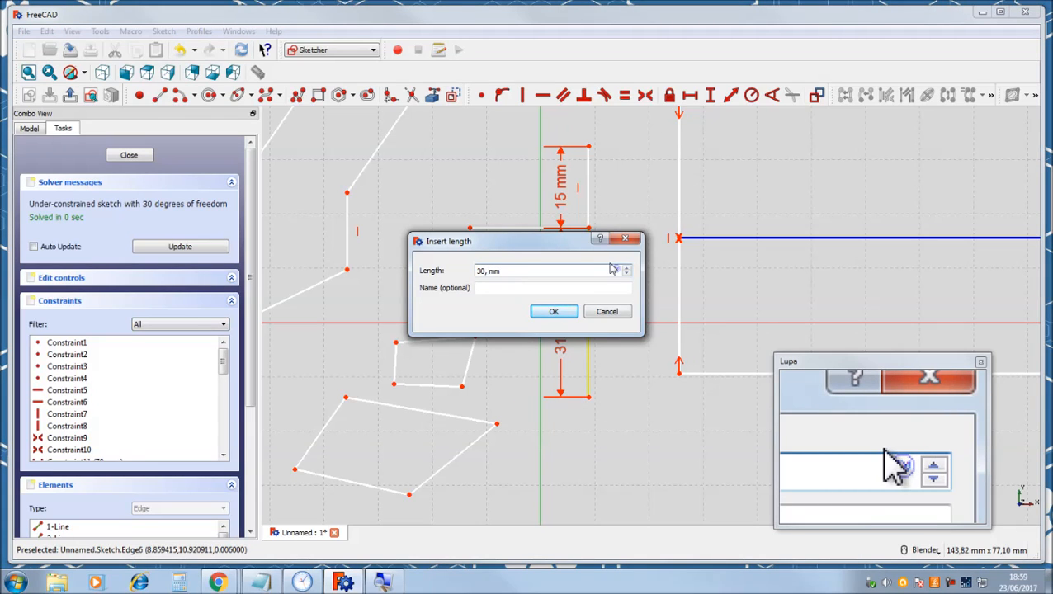
{"action": "key", "text": "Return"}
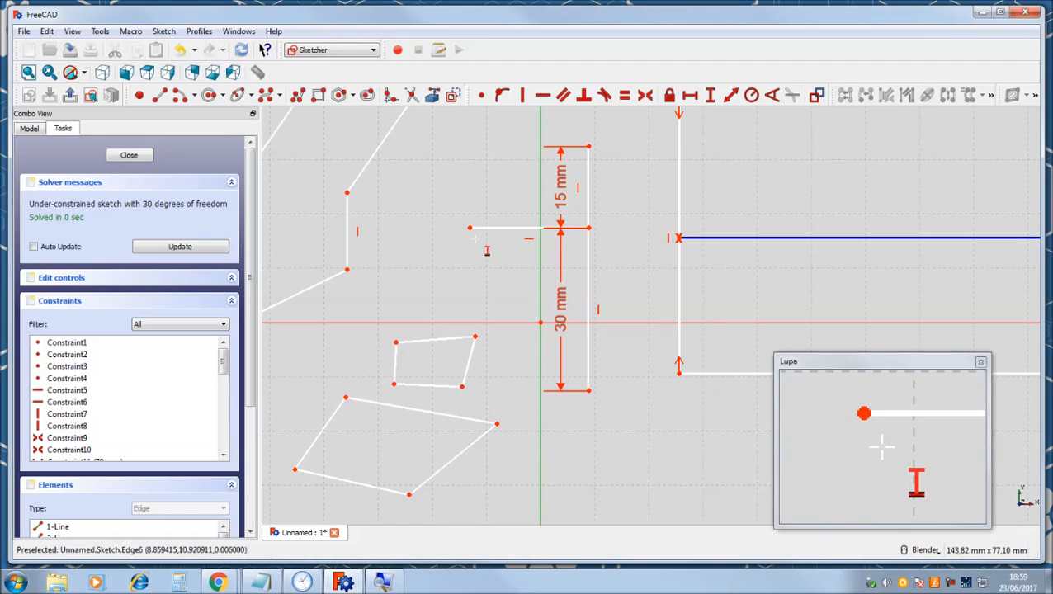
{"action": "key", "text": "Escape"}
Move the horizontal line to test how the joined, dimensioned vertical segments follow it.
{"action": "left_click_drag", "start_coordinate": [498, 228], "coordinate": [525, 248]}
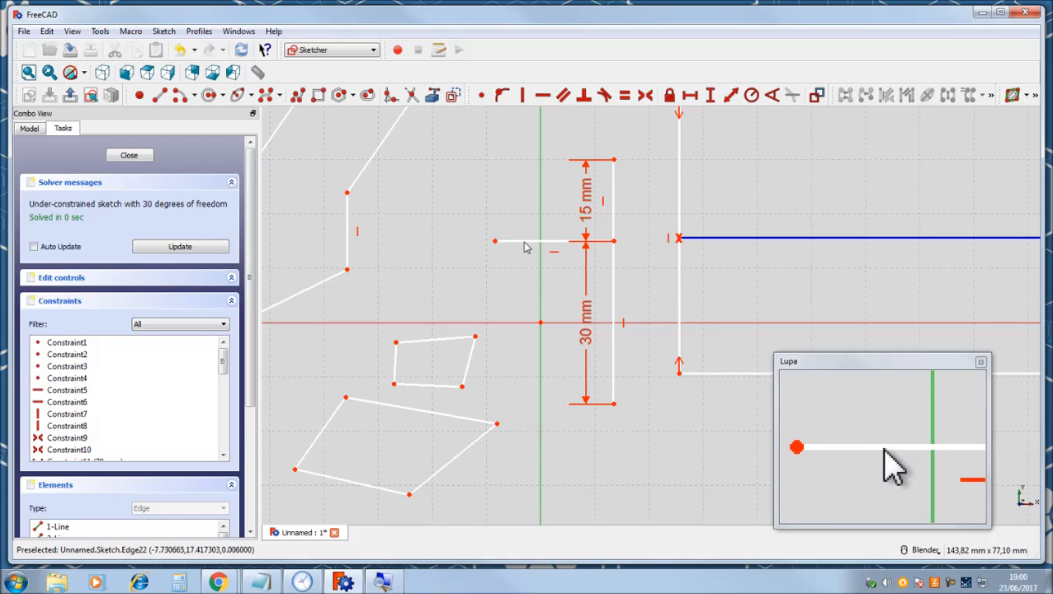
{"action": "scroll", "coordinate": [534, 244], "scroll_direction": "down", "scroll_amount": 2}
{"action": "scroll", "coordinate": [537, 245], "scroll_direction": "up", "scroll_amount": 2}
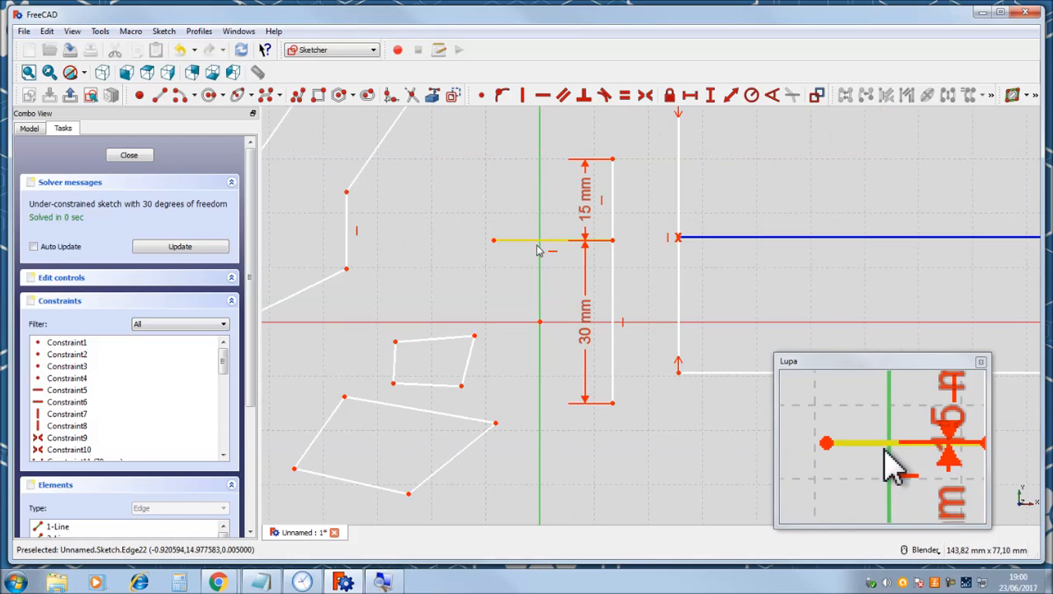
{"action": "scroll", "coordinate": [621, 254], "scroll_direction": "down", "scroll_amount": 2}
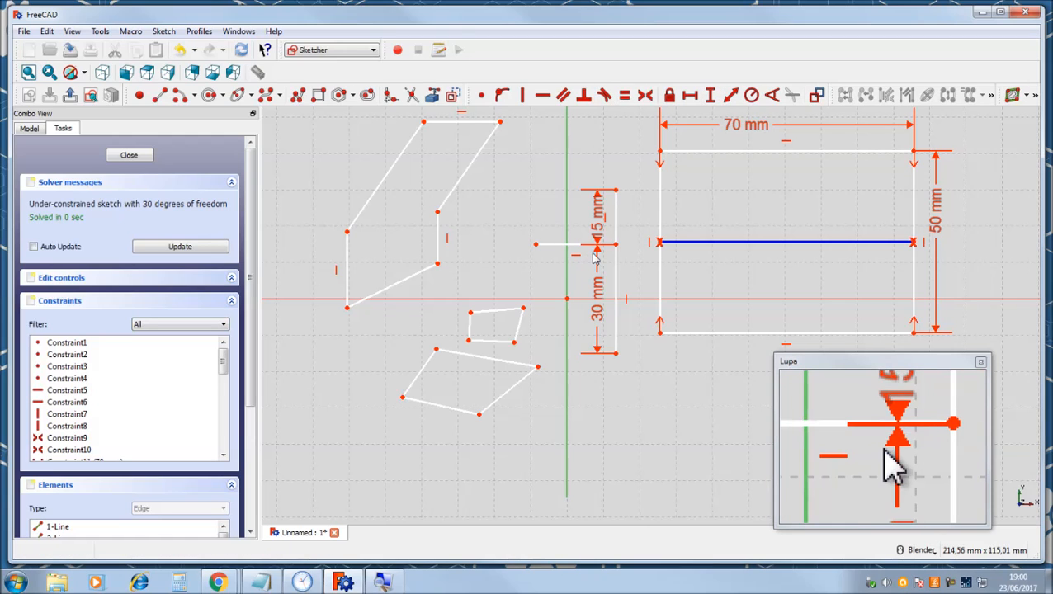
{"action": "scroll", "coordinate": [581, 291], "scroll_direction": "up", "scroll_amount": 2}
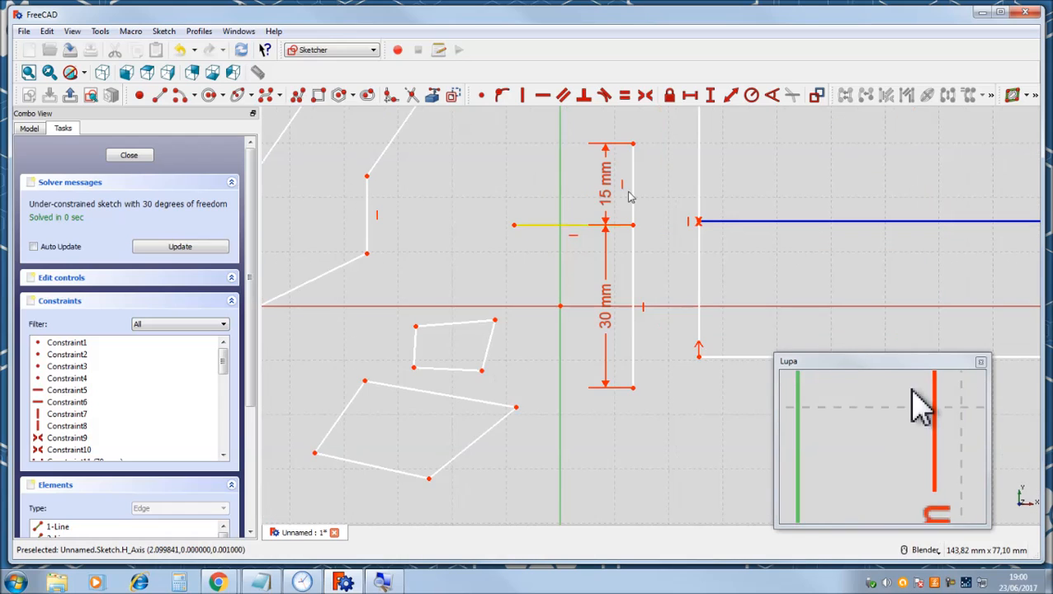
{"action": "scroll", "coordinate": [585, 228], "scroll_direction": "down", "scroll_amount": 3}
{"action": "scroll", "coordinate": [561, 212], "scroll_direction": "up", "scroll_amount": 4}
{"action": "scroll", "coordinate": [562, 210], "scroll_direction": "down", "scroll_amount": 2}
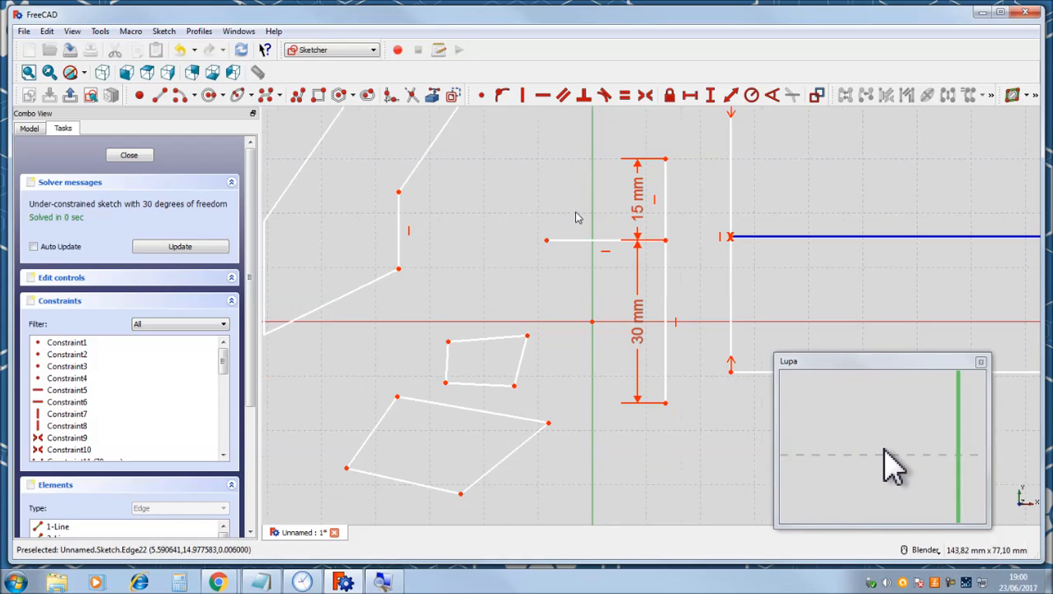